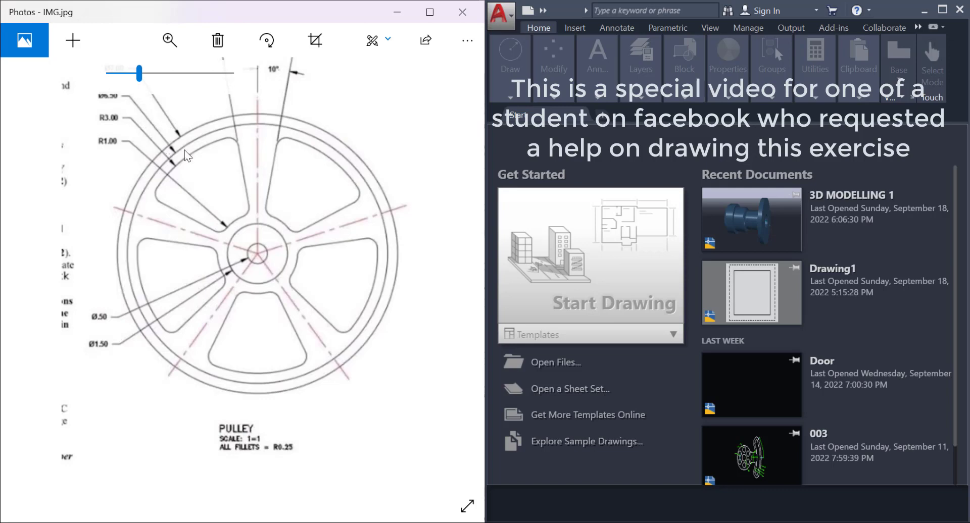
- Examine the pulley reference image for its diameters, radii, spoke angles and the fillet note
drag(187, 155, 212, 247)
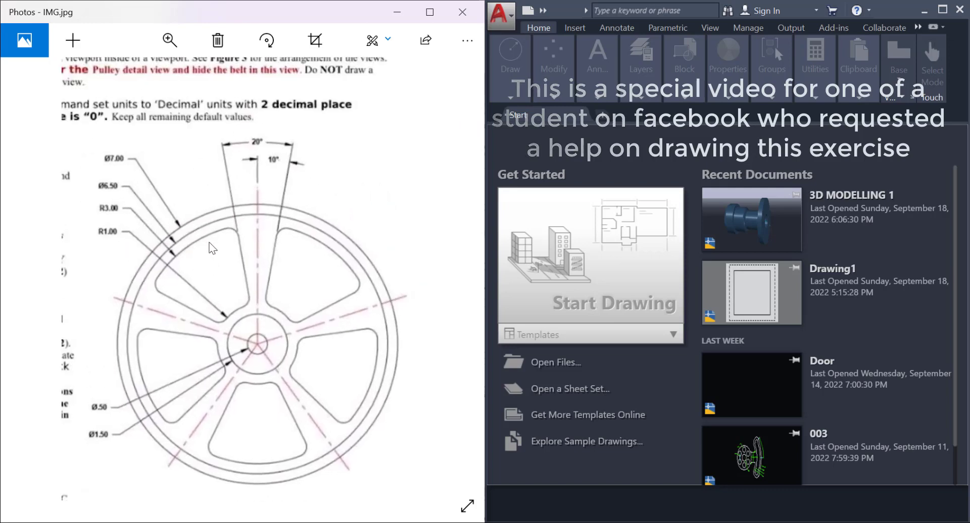
scroll(212, 248, up, 3)
scroll(212, 248, up, 1)
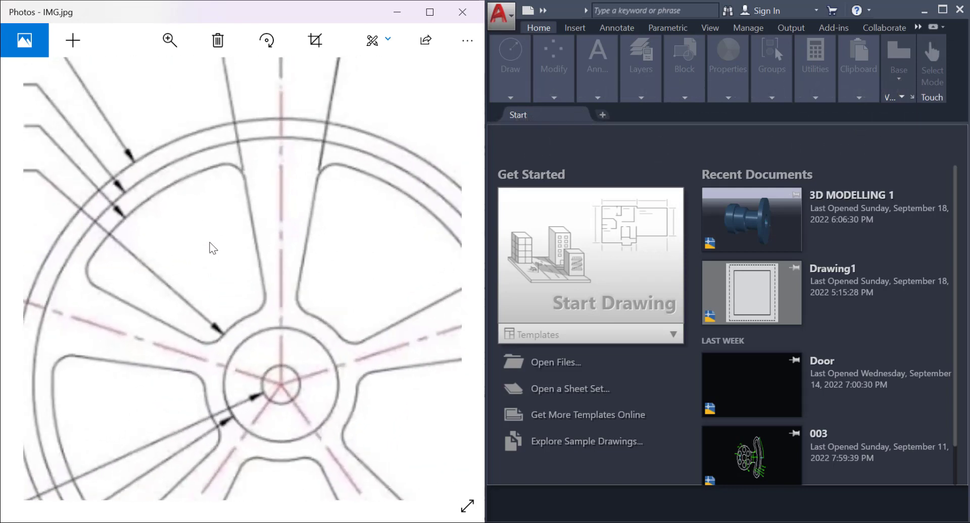
scroll(212, 248, down, 4)
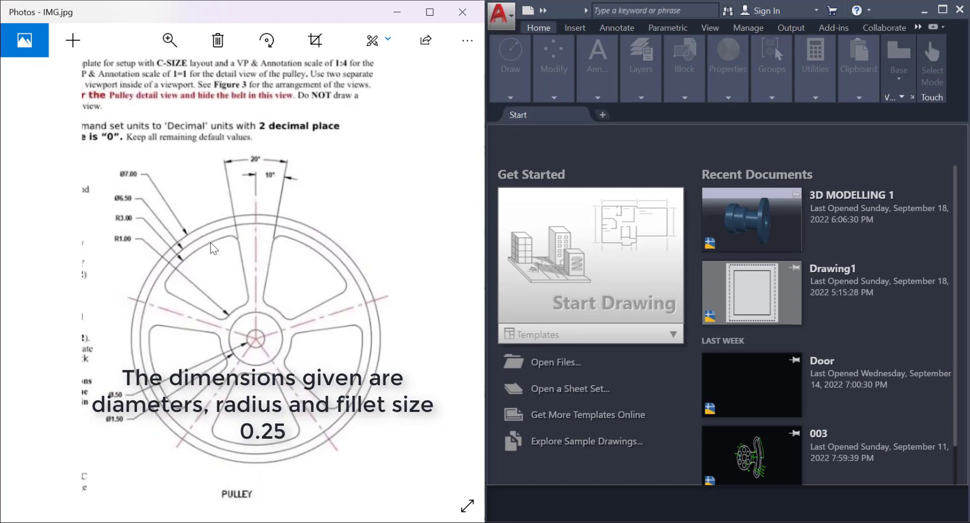
drag(210, 243, 246, 216)
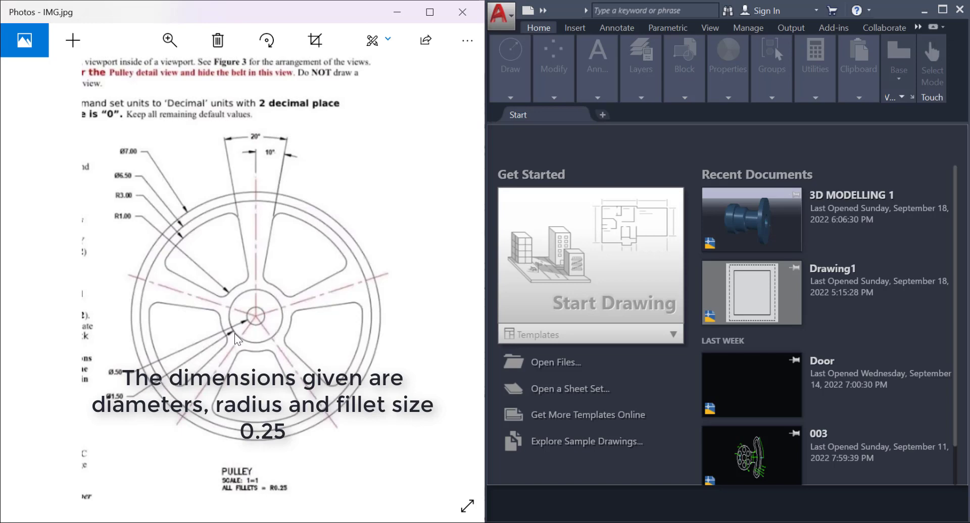
scroll(260, 407, down, 1)
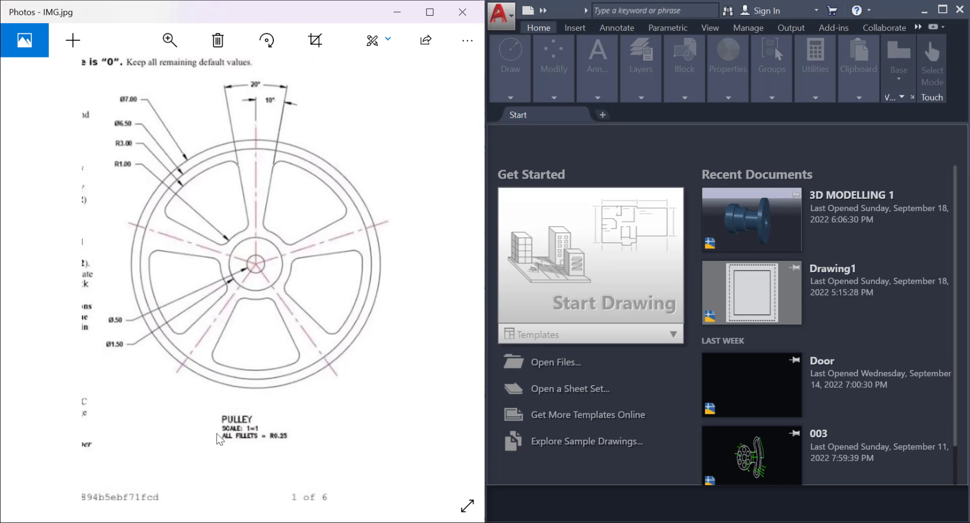
drag(217, 433, 244, 425)
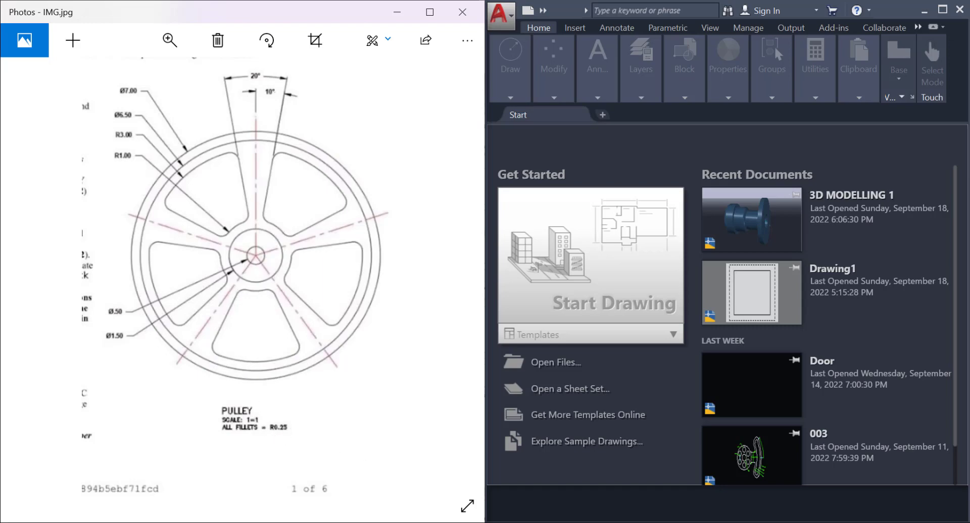
click(786, 522)
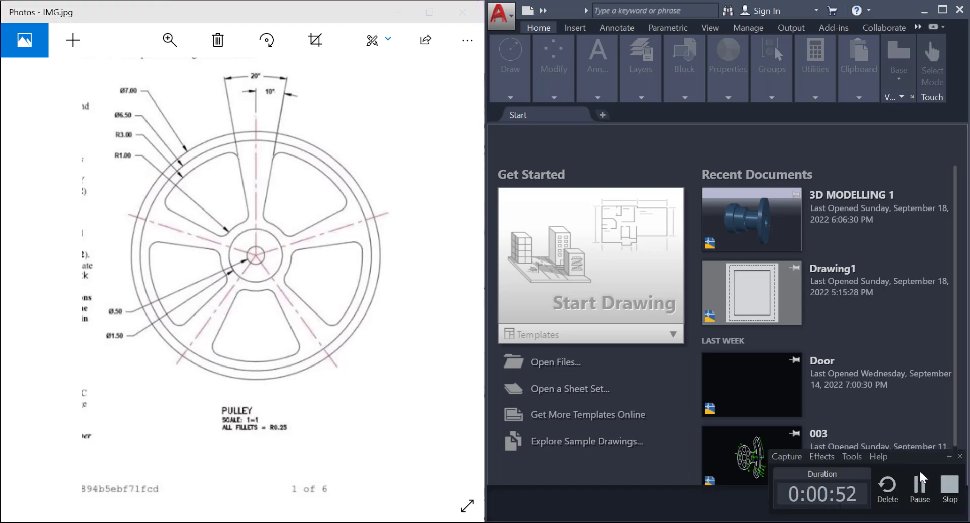
click(923, 498)
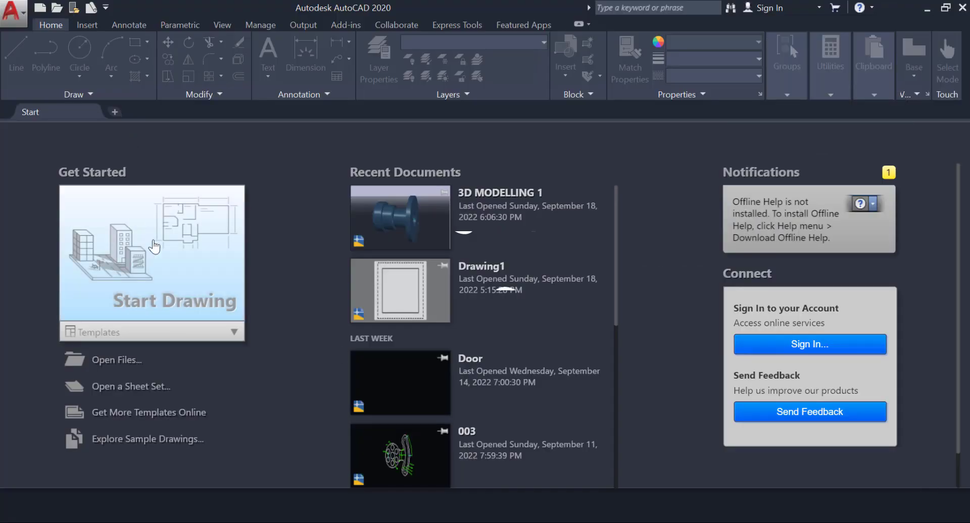
- Switch to AutoCAD and start a new drawing from one of the available drawing templates
click(218, 333)
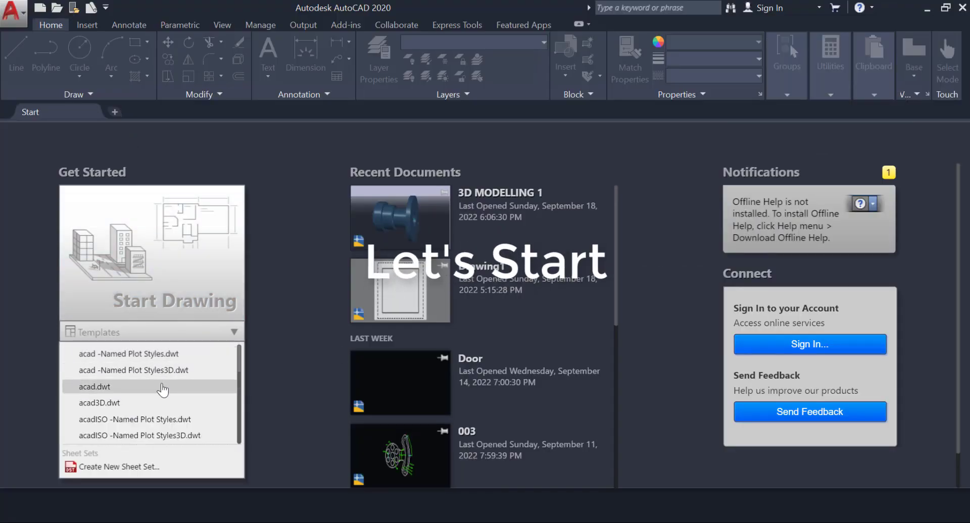
scroll(150, 387, down, 2)
click(150, 382)
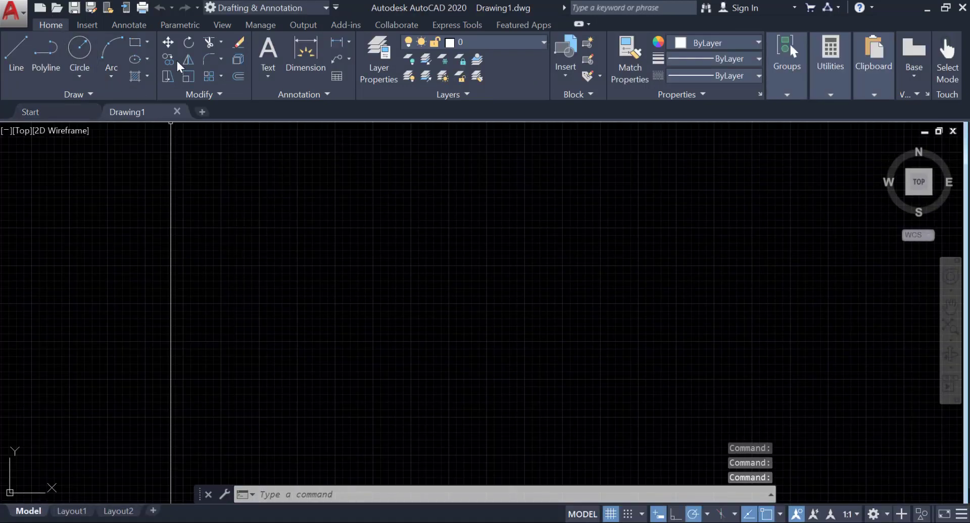
- Create two new layers in the layer manager, keeping their default names
click(385, 66)
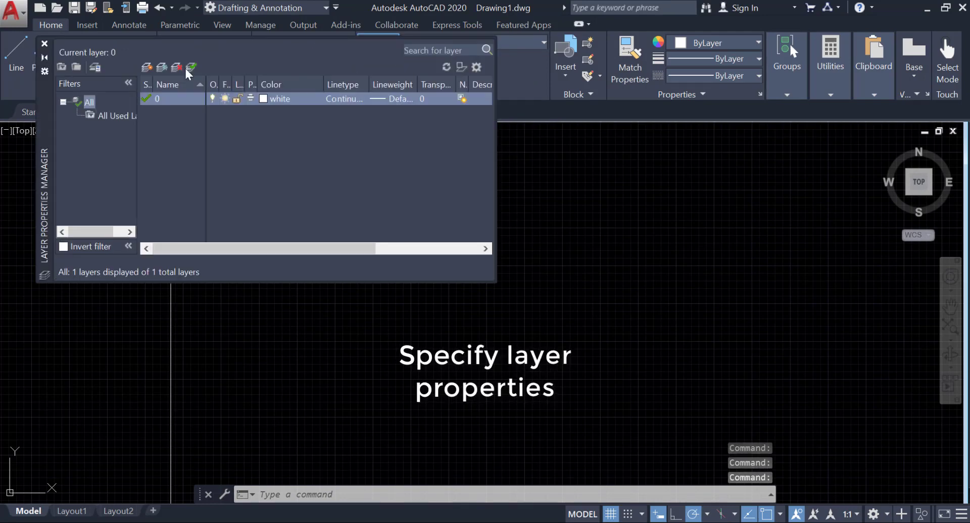
click(146, 67)
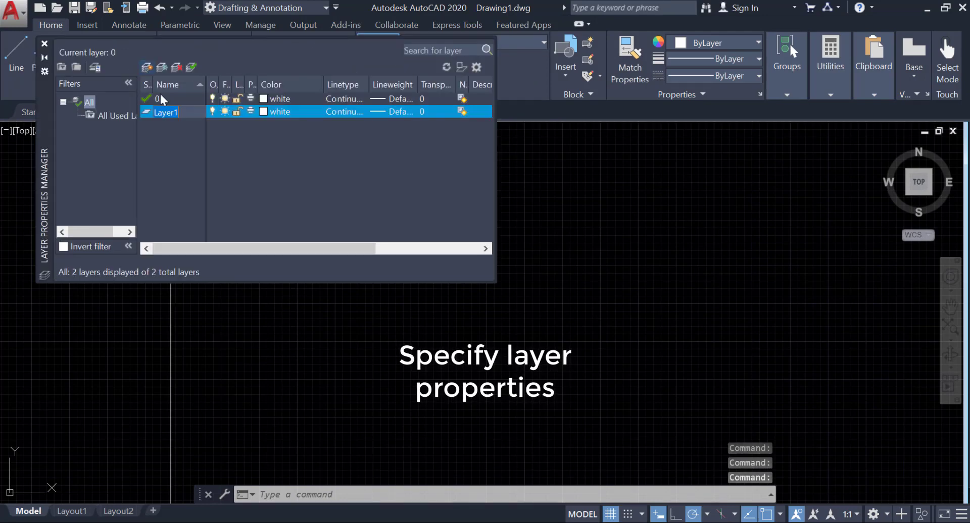
key(Return)
click(146, 69)
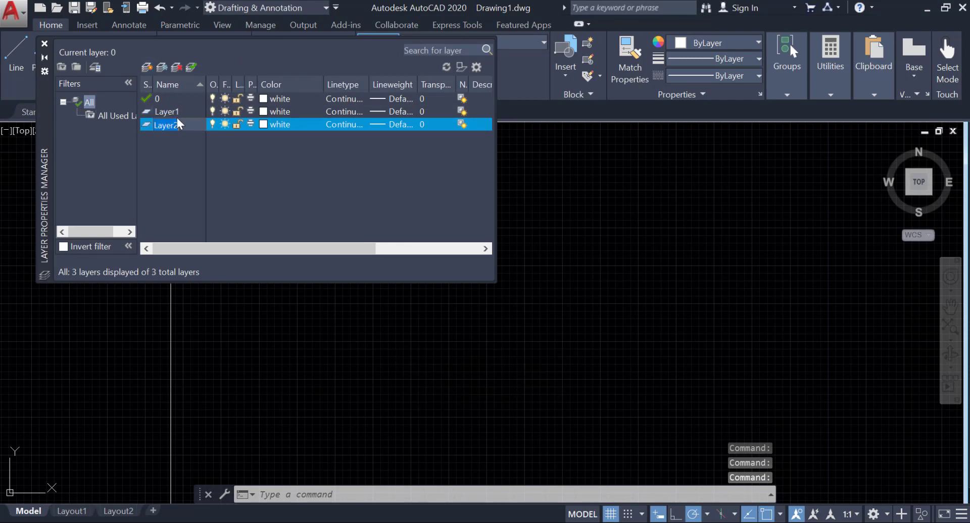
- Rename the first new layer as Center Line
click(176, 111)
right_click(176, 114)
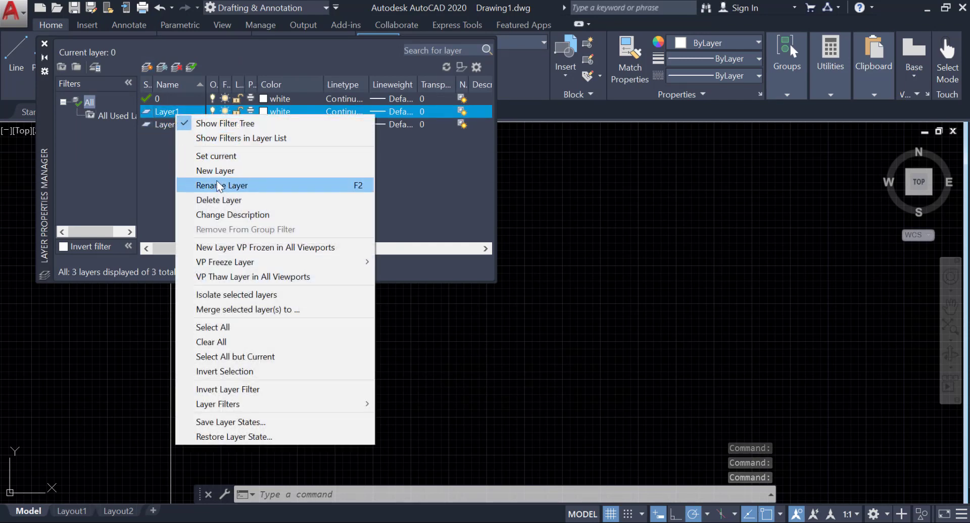
click(217, 185)
text(c)
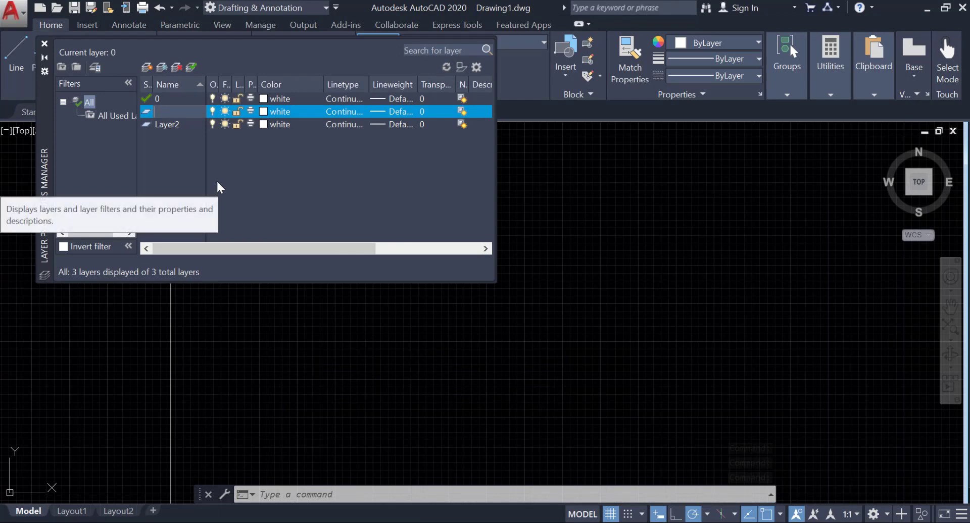
key(BackSpace)
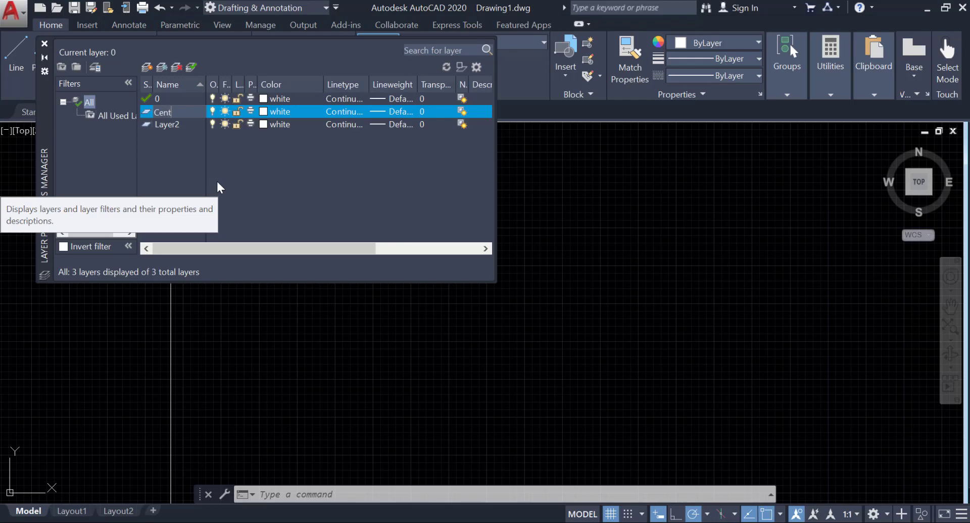
key(Return)
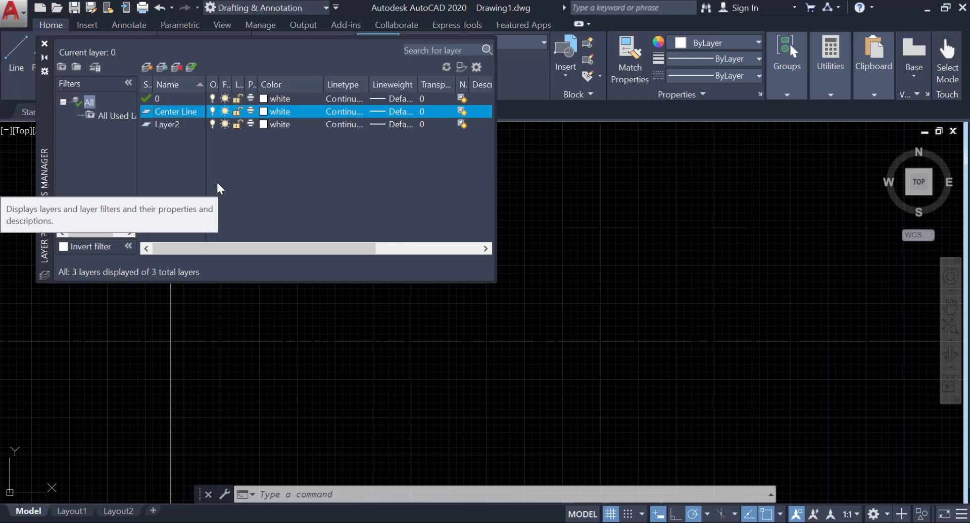
- Rename the second new layer as Dimensions
right_click(182, 124)
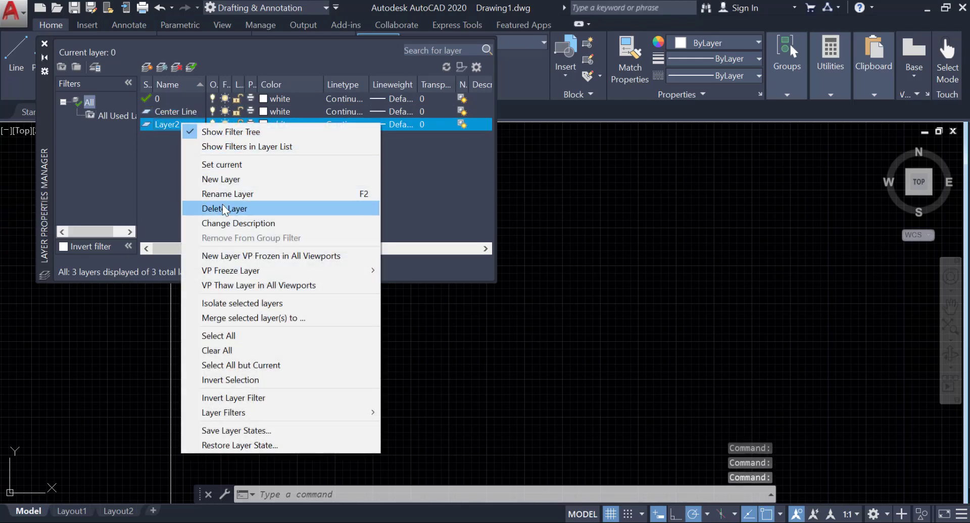
click(214, 194)
text(Limen)
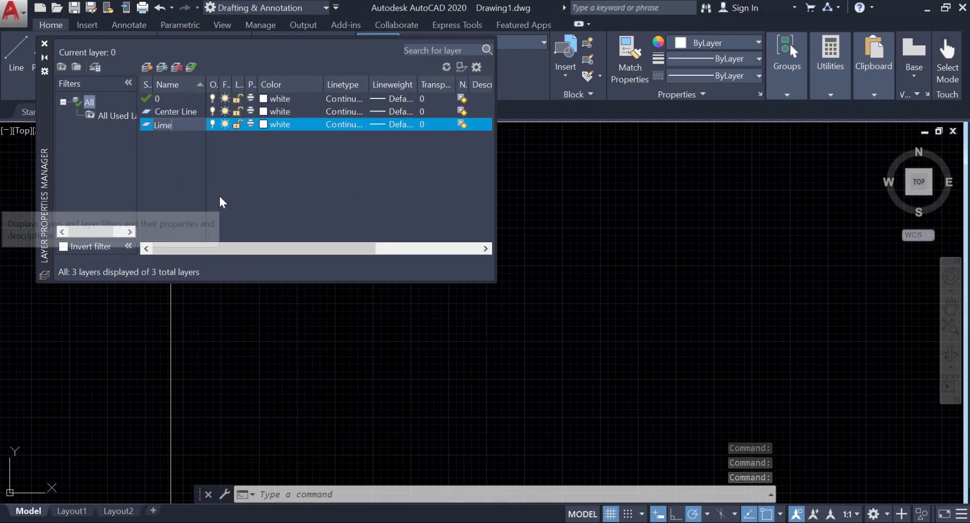
key(BackSpace)
key(BackSpace)
key(BackSpace)
key(BackSpace)
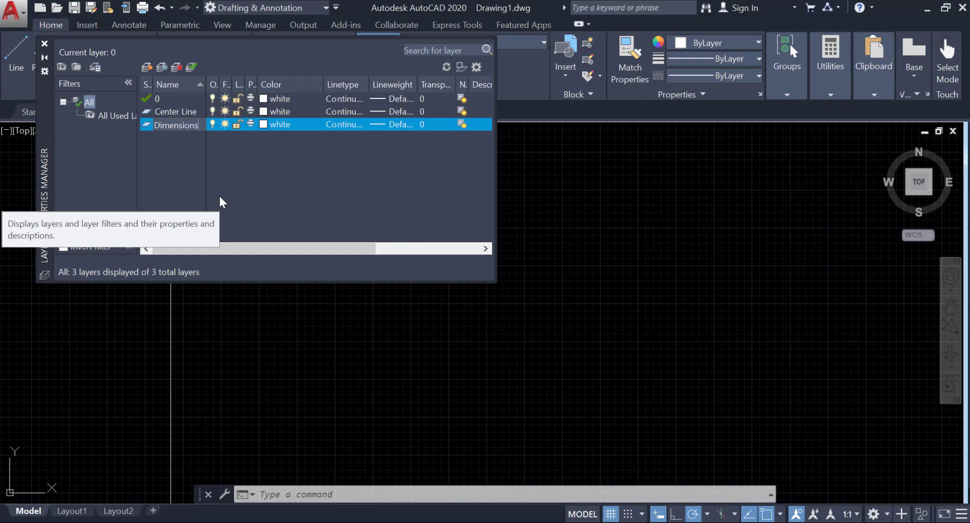
key(Return)
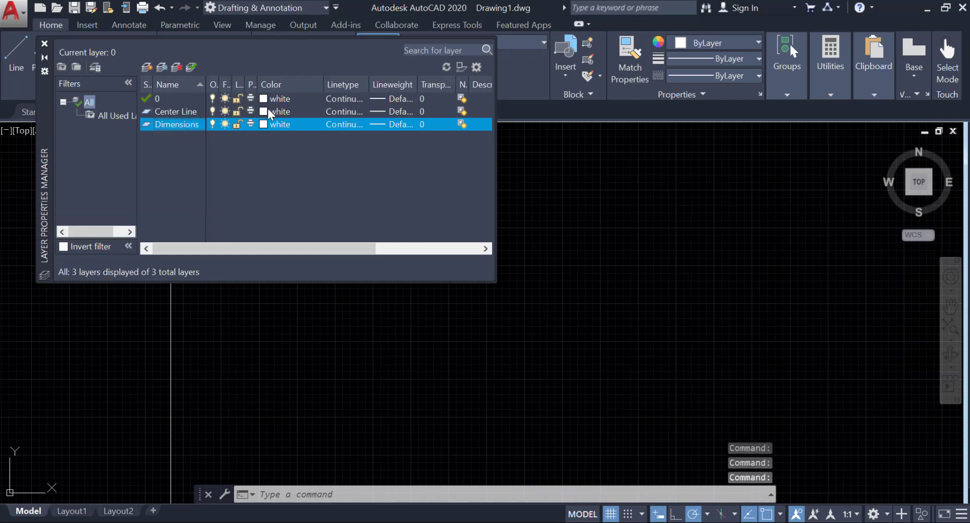
- Set the Center Line layer's color to index color 140
click(263, 115)
click(263, 112)
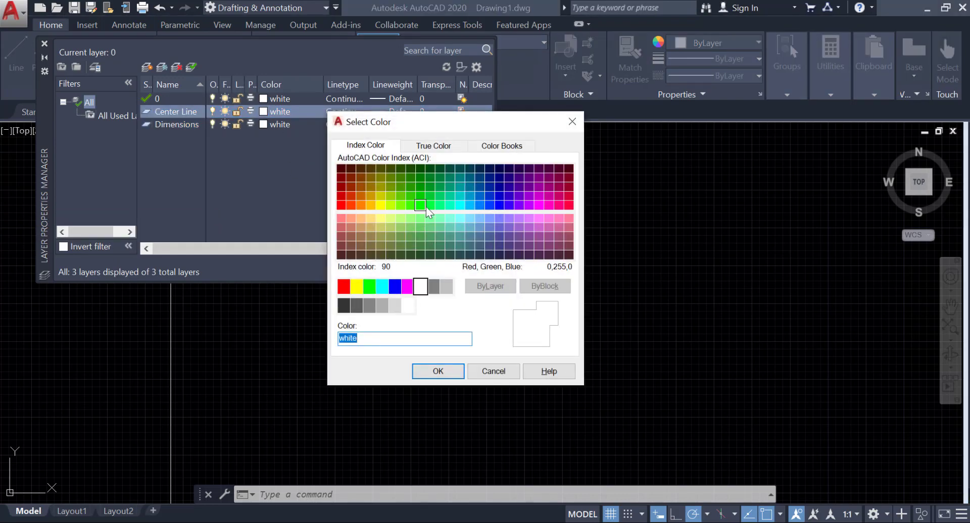
click(461, 205)
click(469, 205)
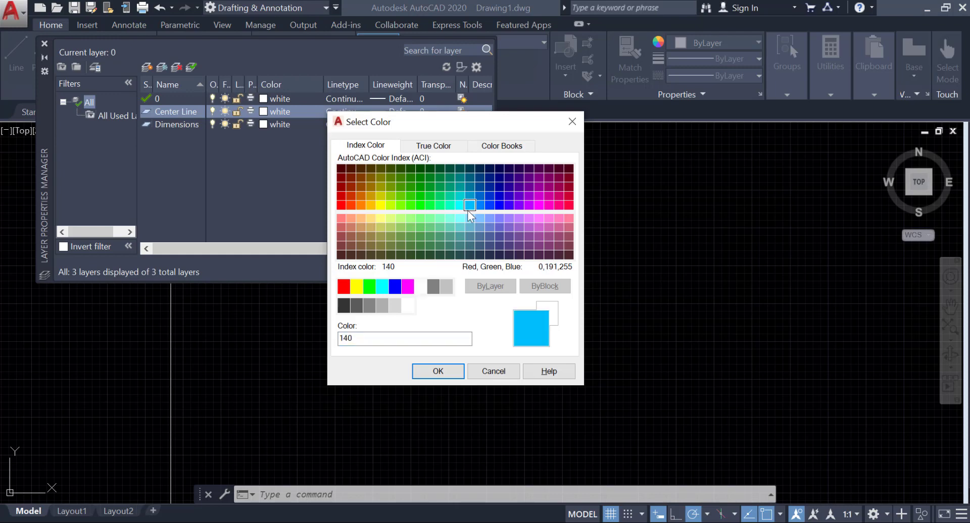
click(451, 372)
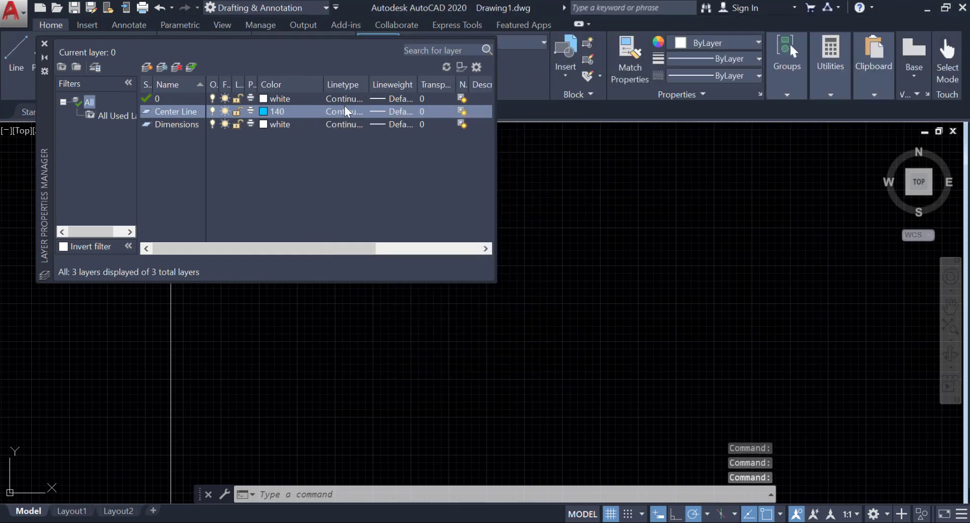
- Load the CENTER linetype and assign it to the Center Line layer
click(347, 116)
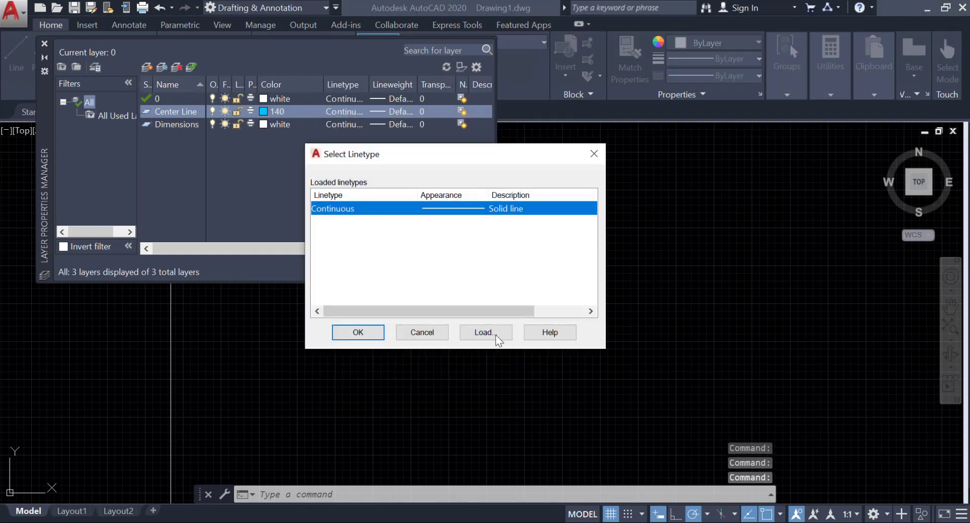
click(485, 332)
scroll(388, 285, down, 4)
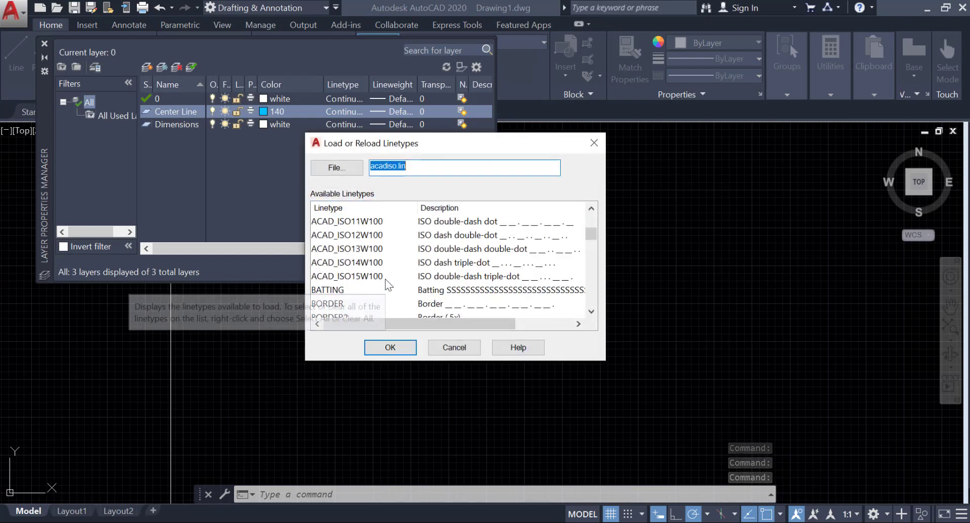
scroll(388, 286, down, 2)
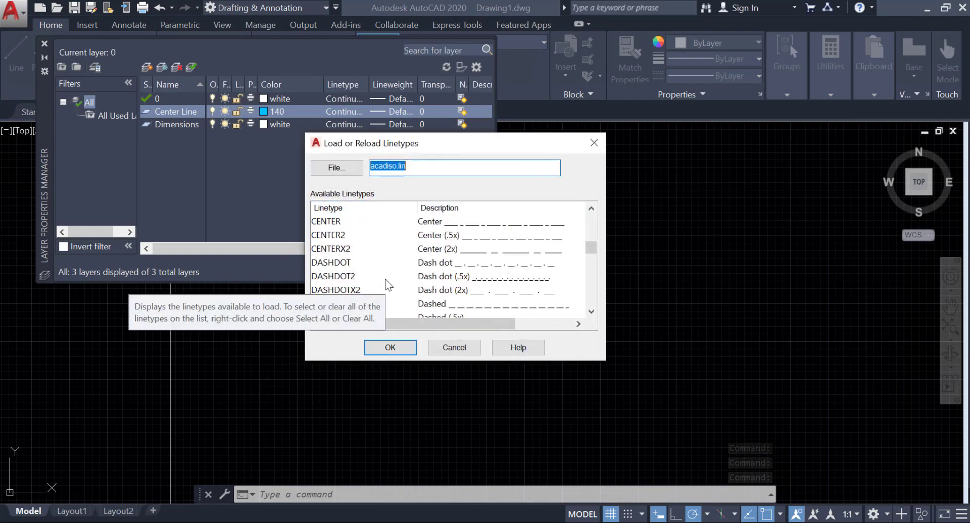
click(382, 222)
click(405, 351)
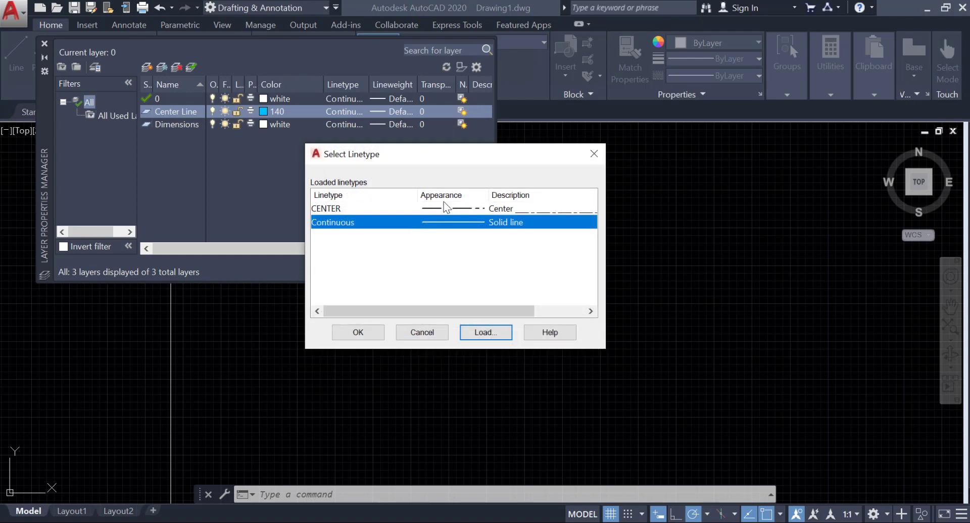
click(445, 208)
click(370, 331)
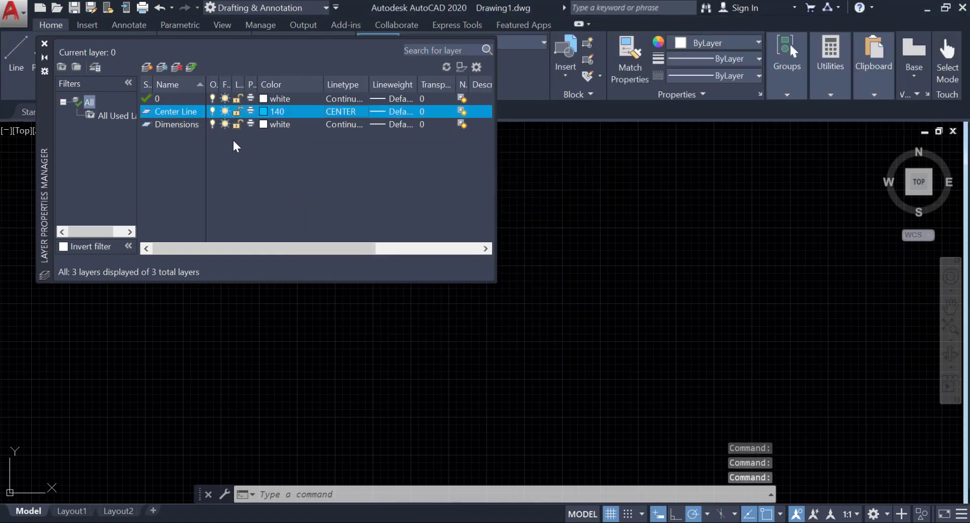
- Set the Dimensions layer's color to green and close the layer manager
click(200, 128)
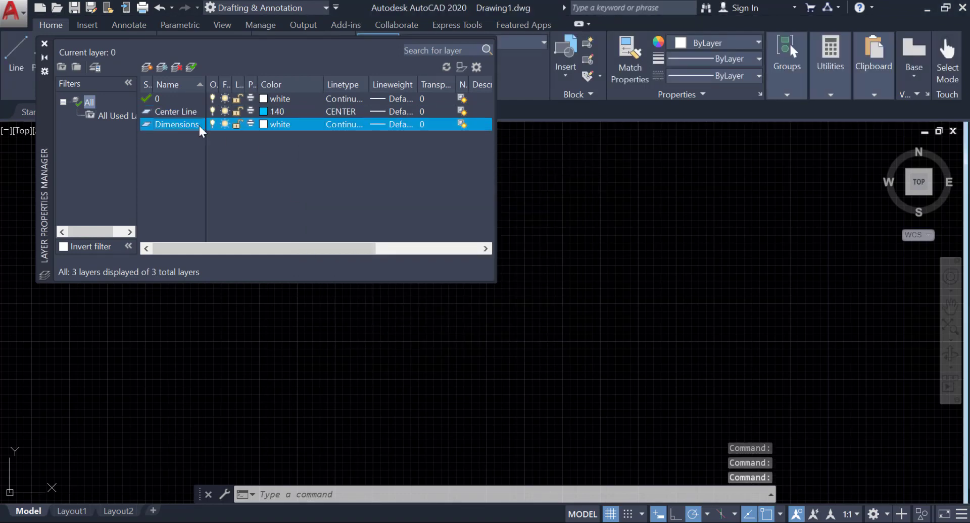
click(264, 126)
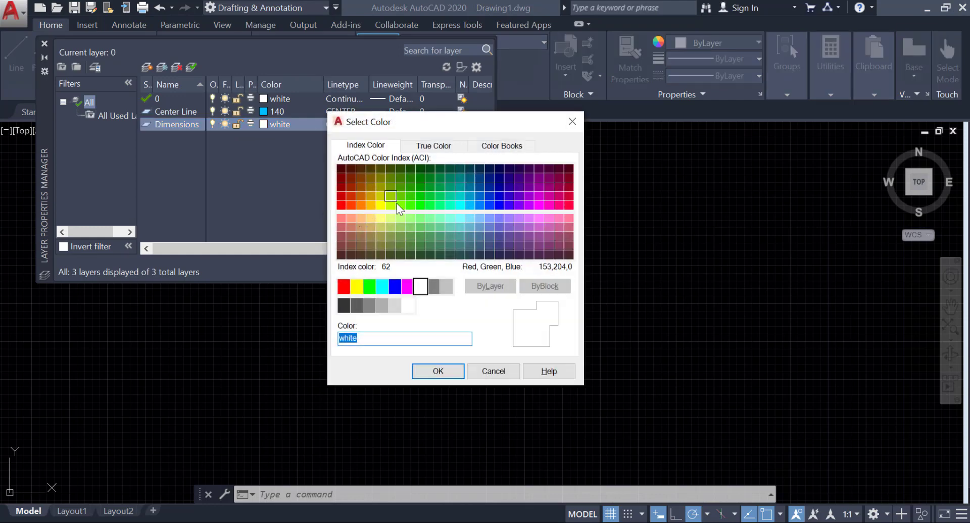
click(423, 204)
click(369, 286)
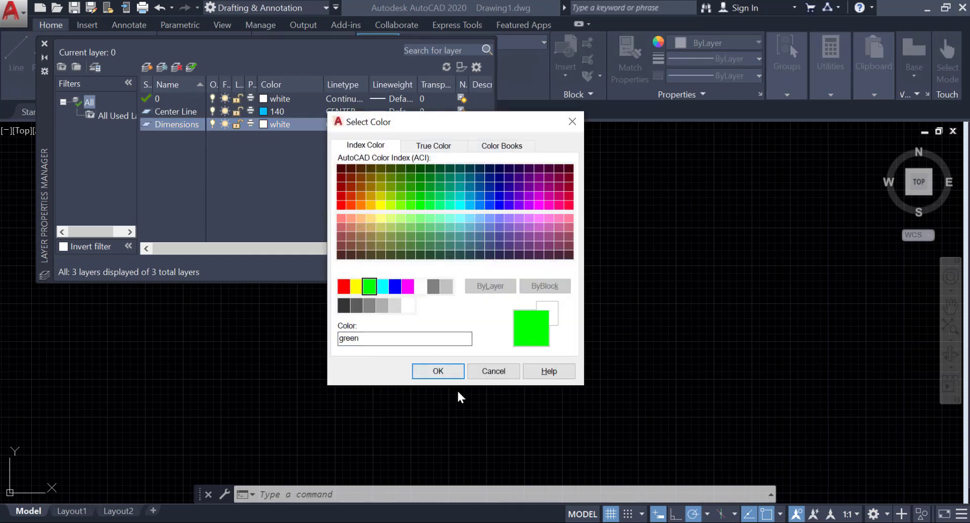
click(437, 371)
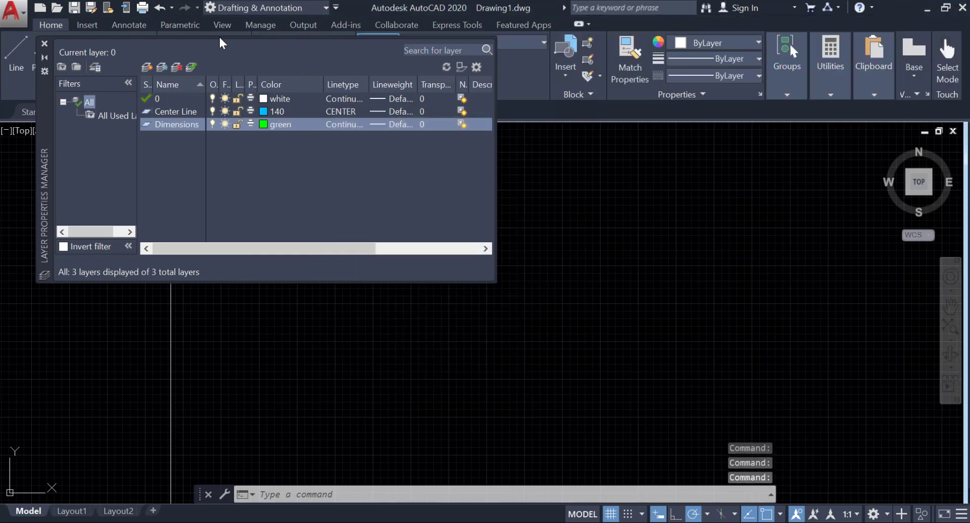
click(44, 44)
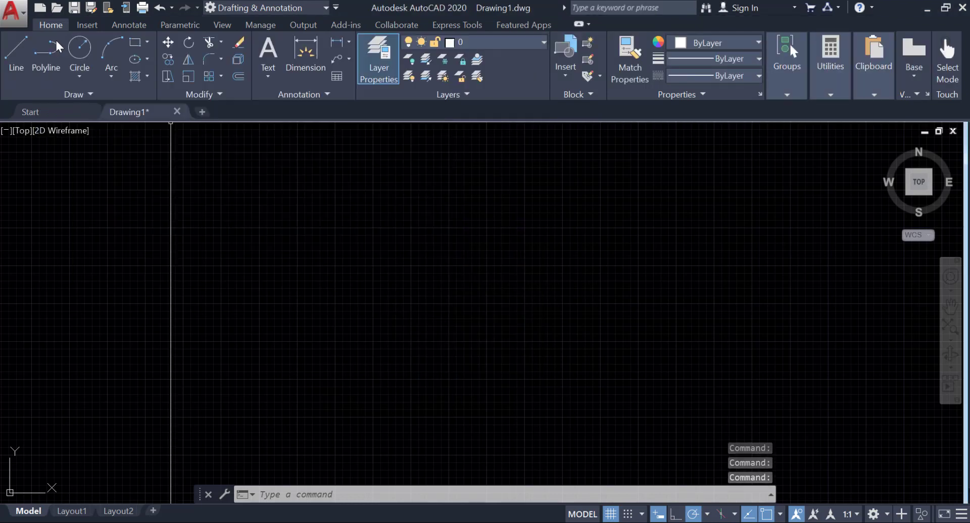
- Assign the Dimensions layer as the layer on which new dimensions are placed
click(126, 25)
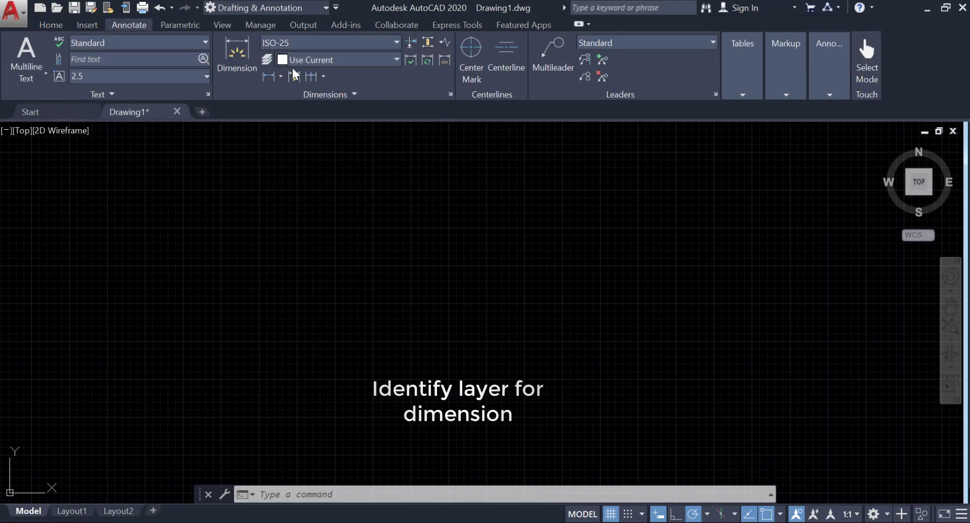
click(308, 60)
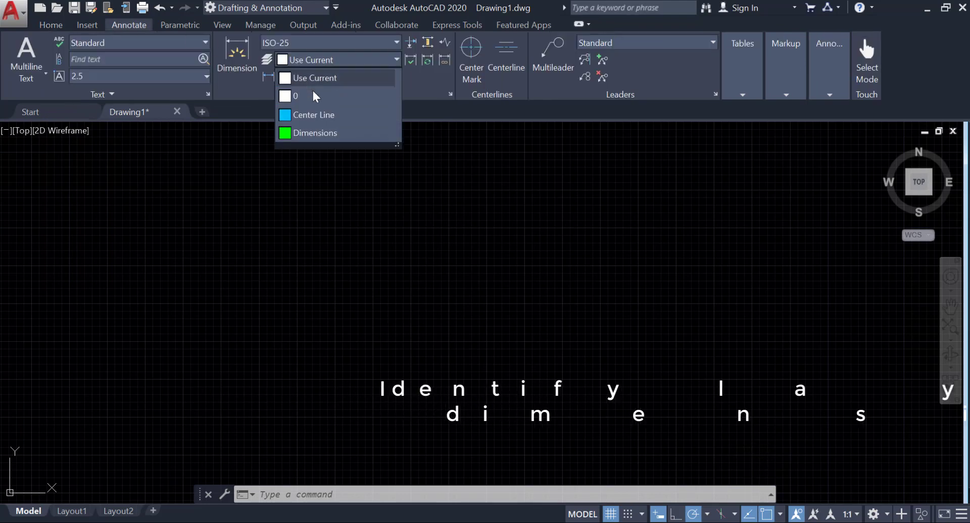
click(315, 133)
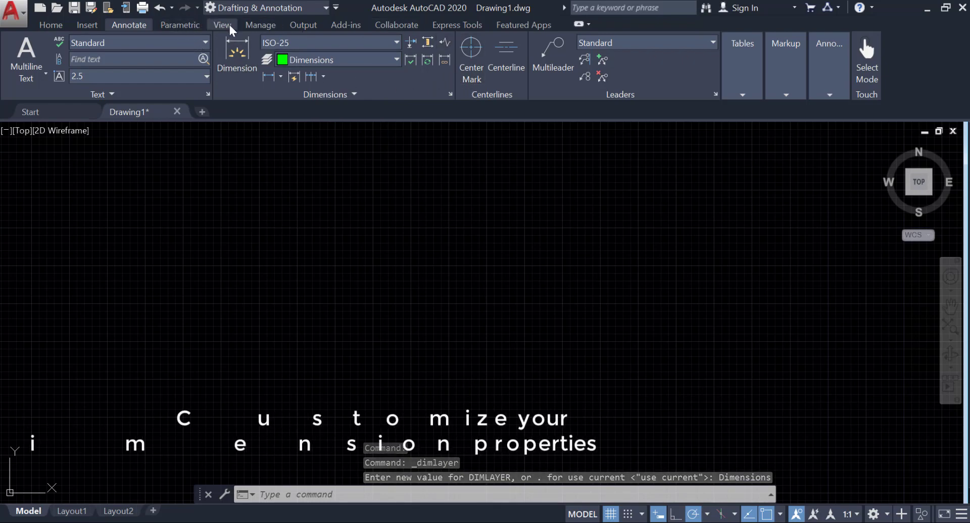
- Modify the ISO-25 dimension style so its text alignment follows the ISO standard
click(451, 95)
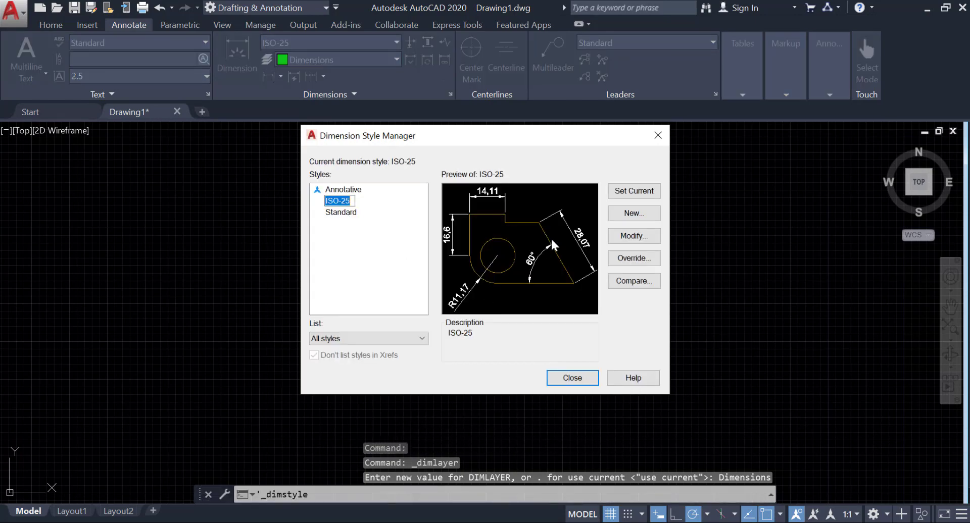
click(634, 236)
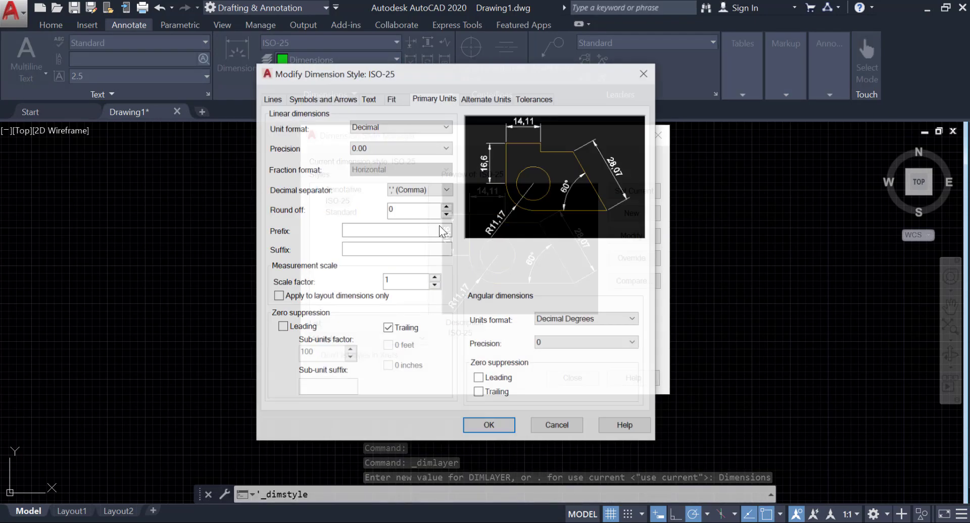
click(326, 101)
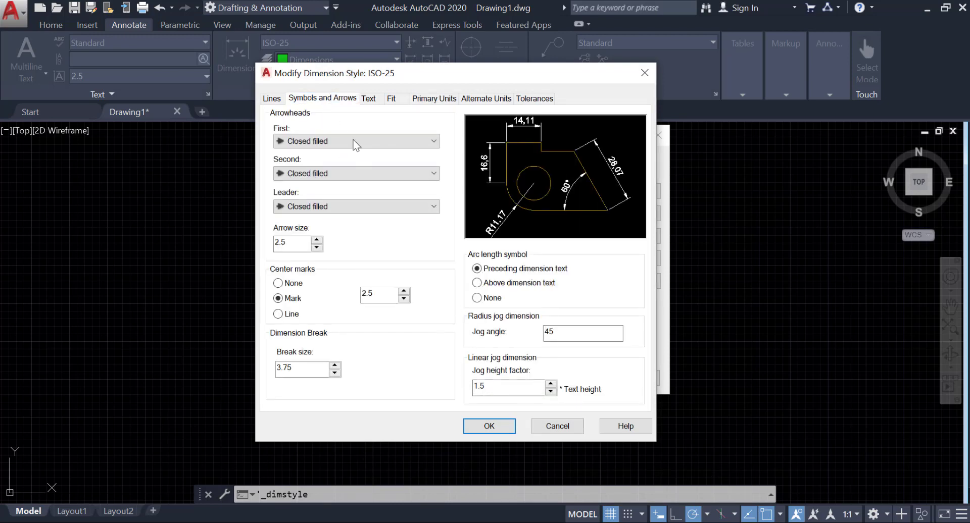
click(365, 100)
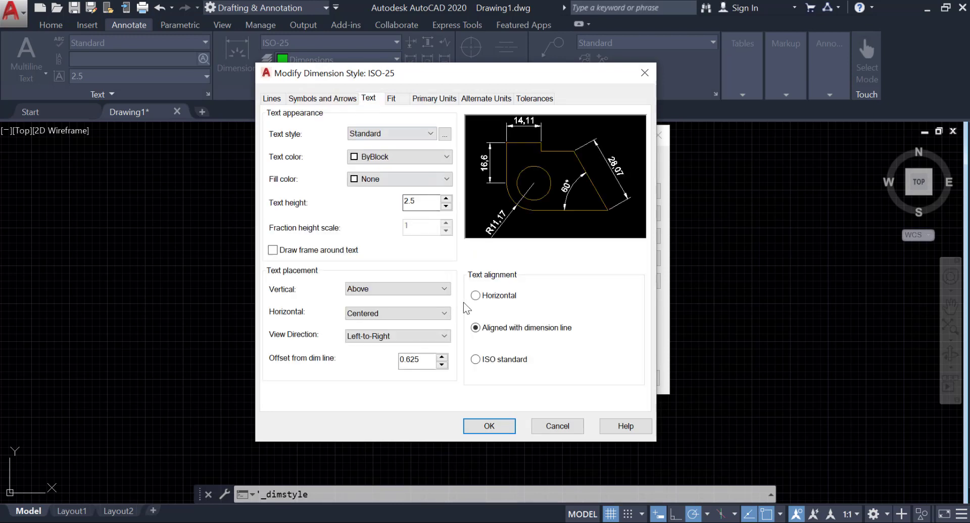
click(479, 360)
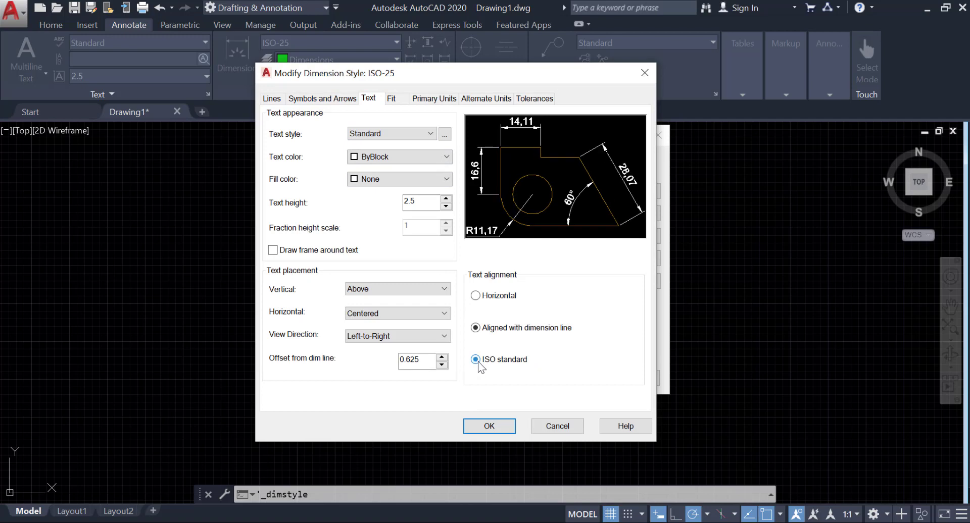
- Set the ISO-25 style's dimension text color to index color 82
click(376, 157)
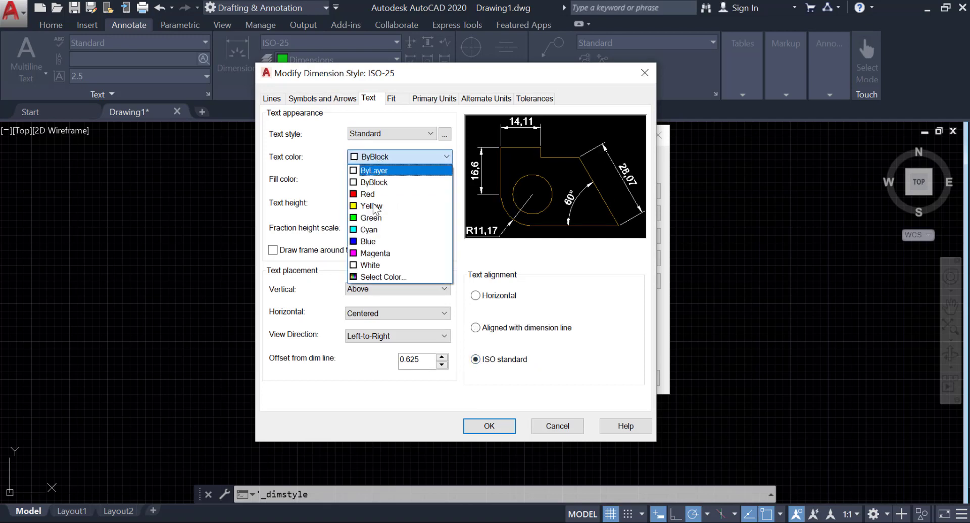
click(397, 277)
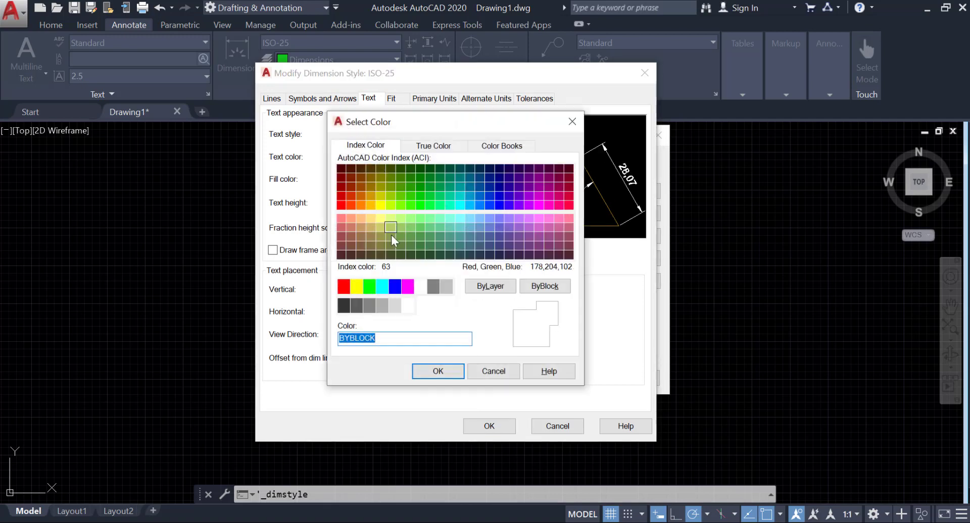
click(410, 195)
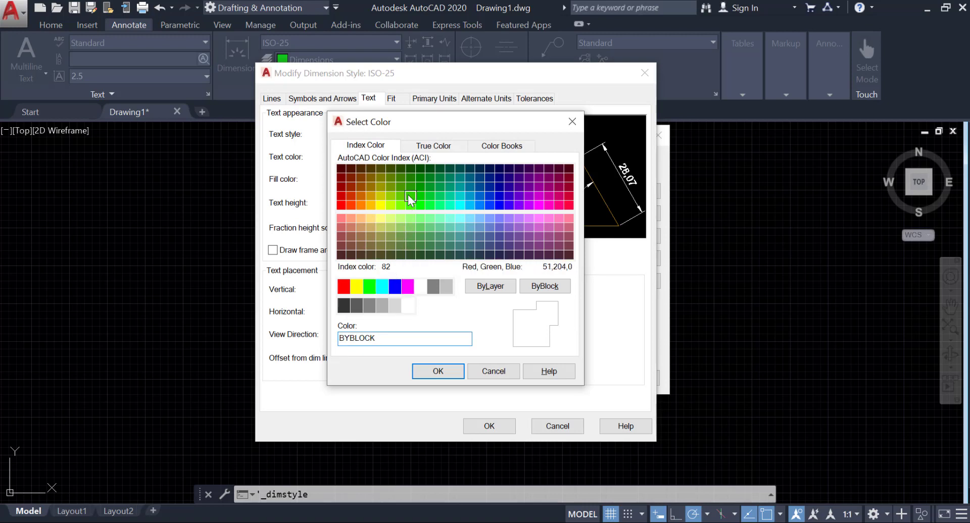
click(439, 373)
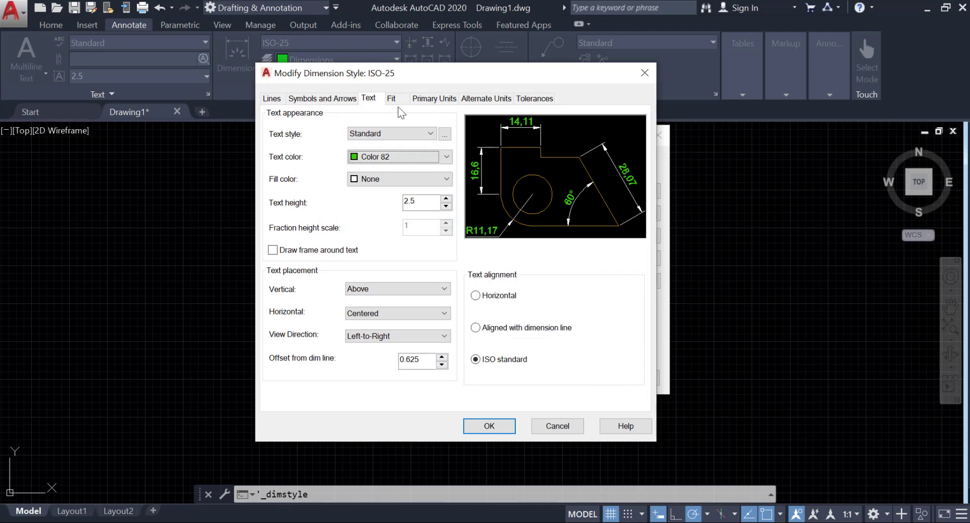
- Turn off drawing the dimension line between extension lines in ISO-25, save the style and close the Dimension Style Manager
click(391, 99)
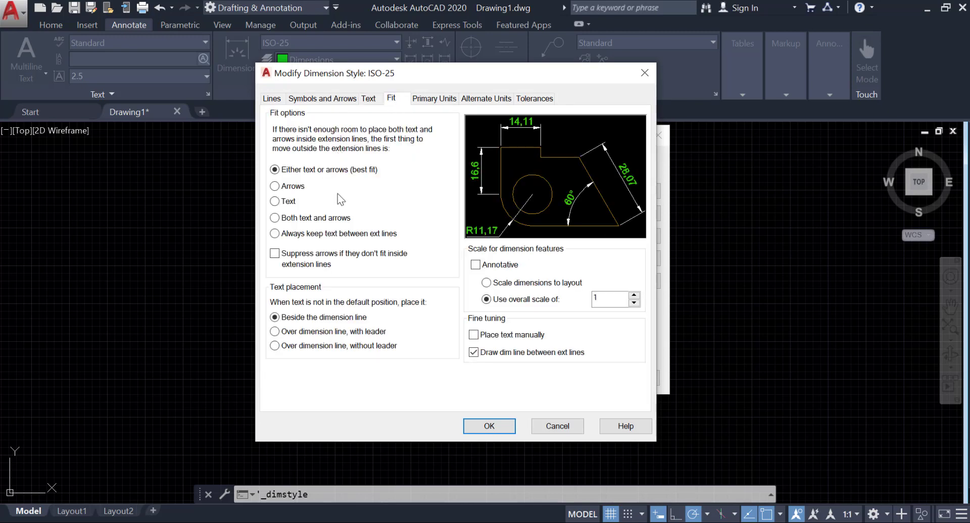
click(474, 352)
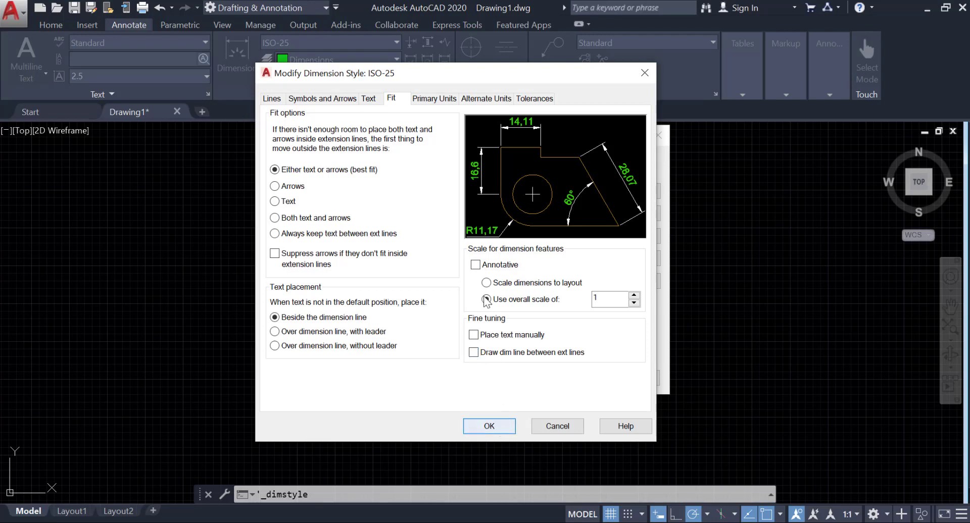
click(497, 427)
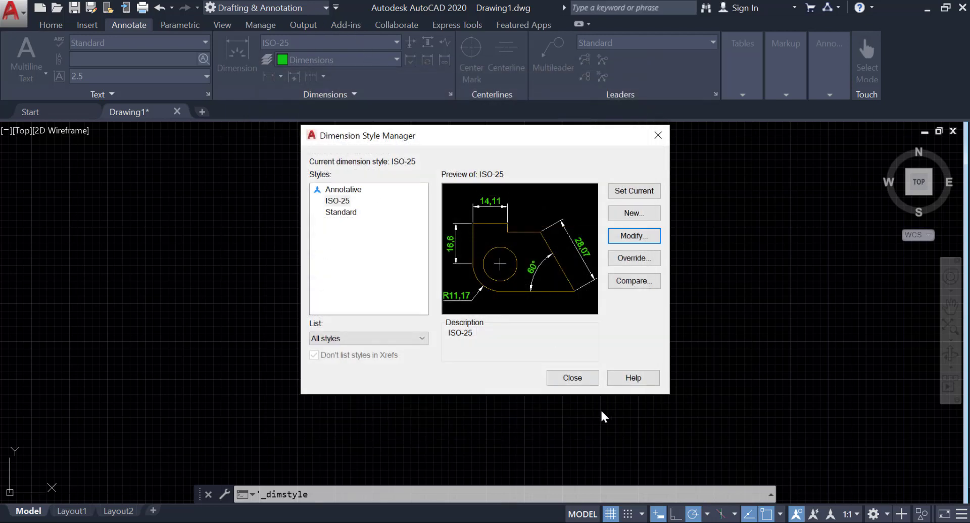
click(336, 201)
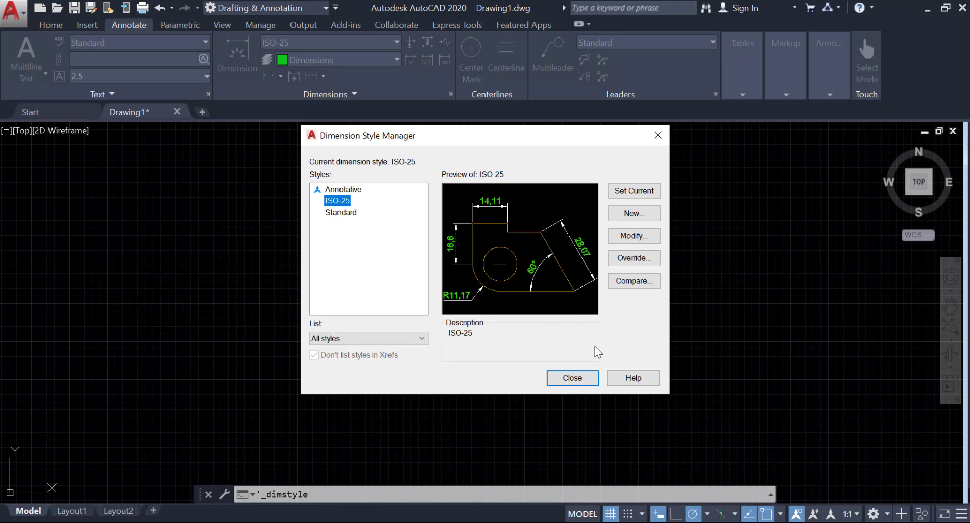
click(572, 378)
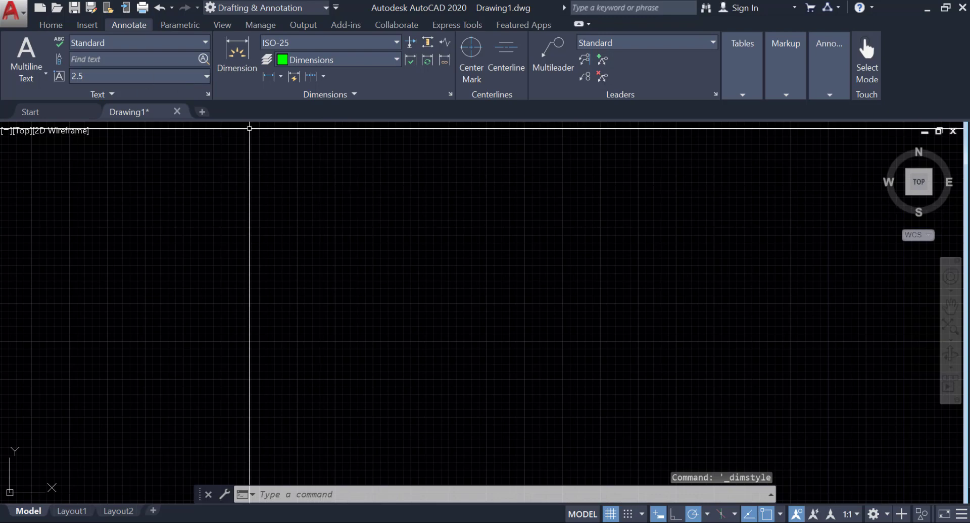
- Hide the drawing grid and draw a circle with a diameter of 0.5 near the middle of the drawing area
click(610, 515)
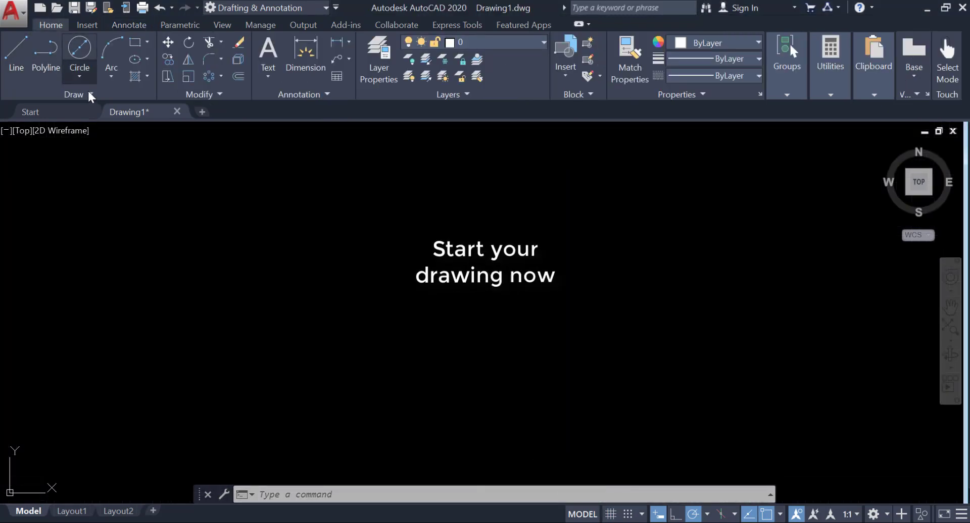
click(79, 76)
click(75, 130)
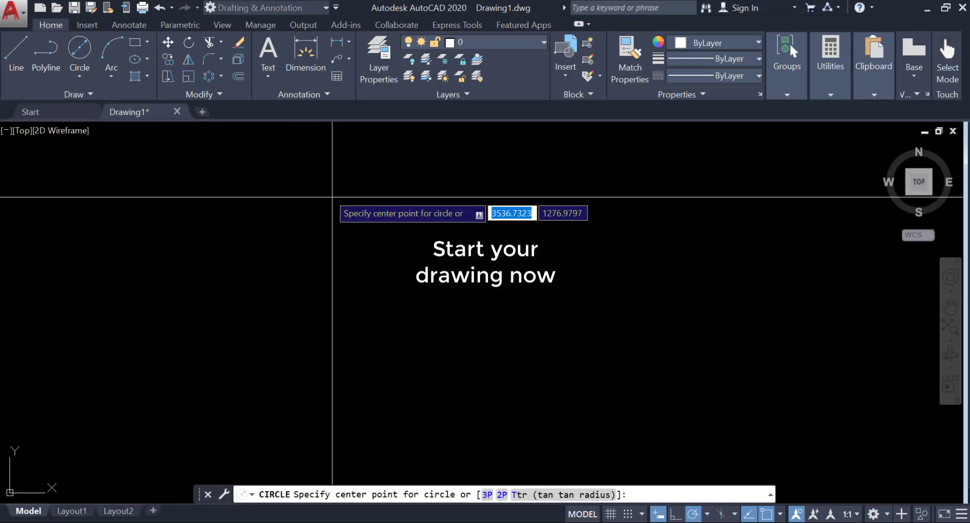
click(507, 302)
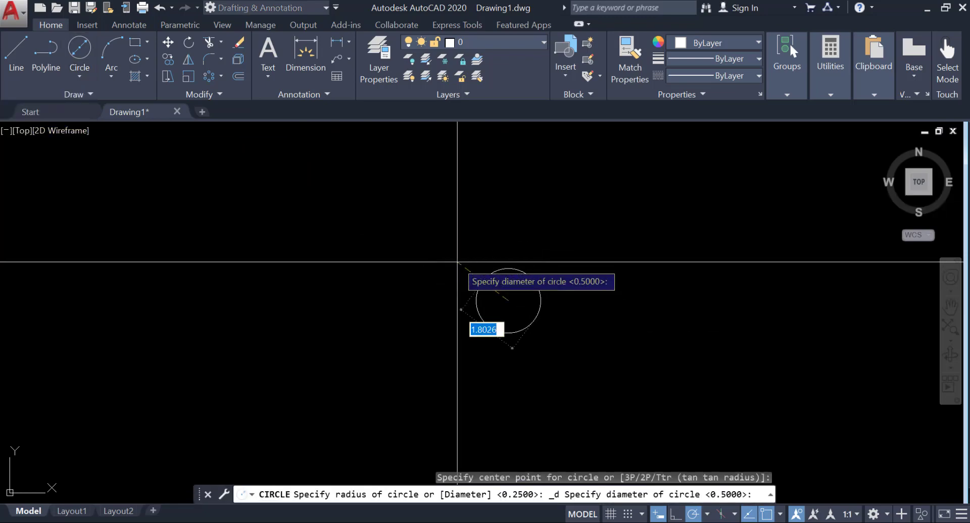
key(BackSpace)
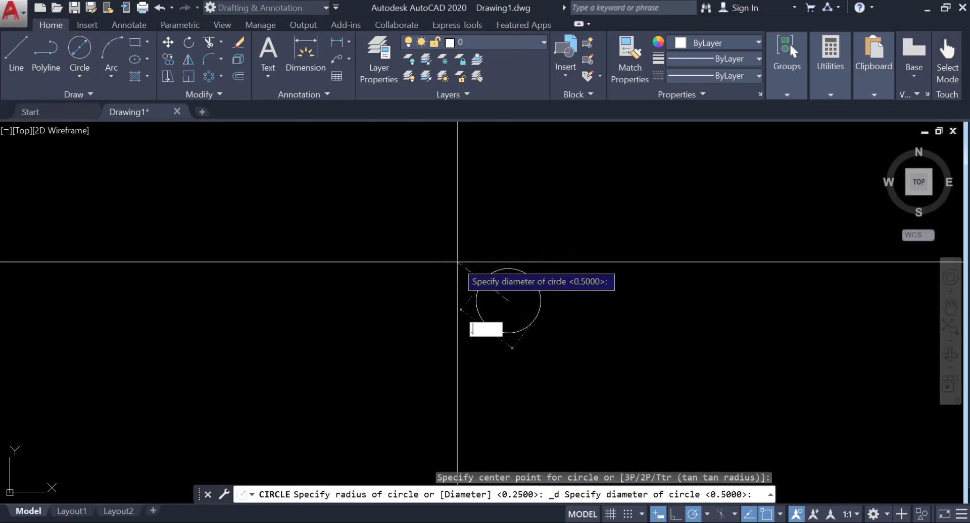
key(Return)
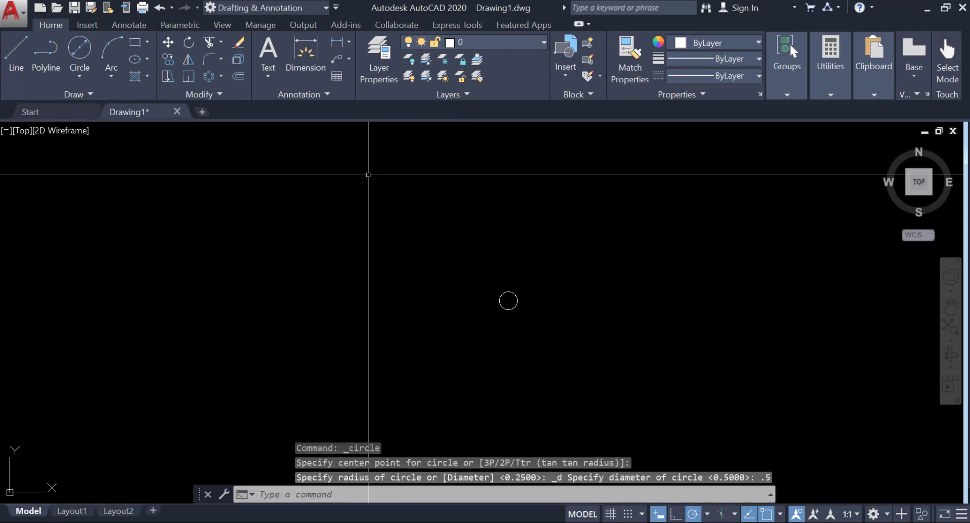
- Draw a circle with a diameter of 1.5 concentric with the 0.5 diameter circle
click(79, 76)
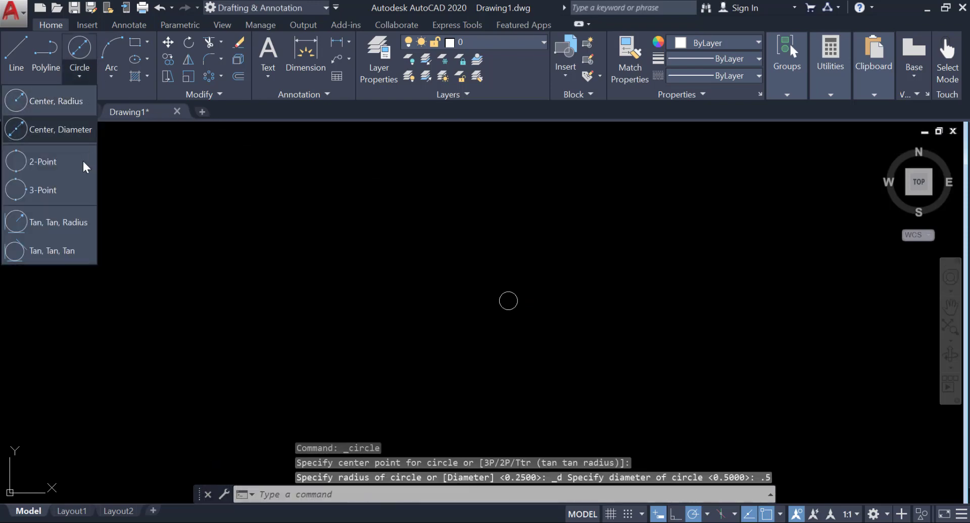
click(71, 132)
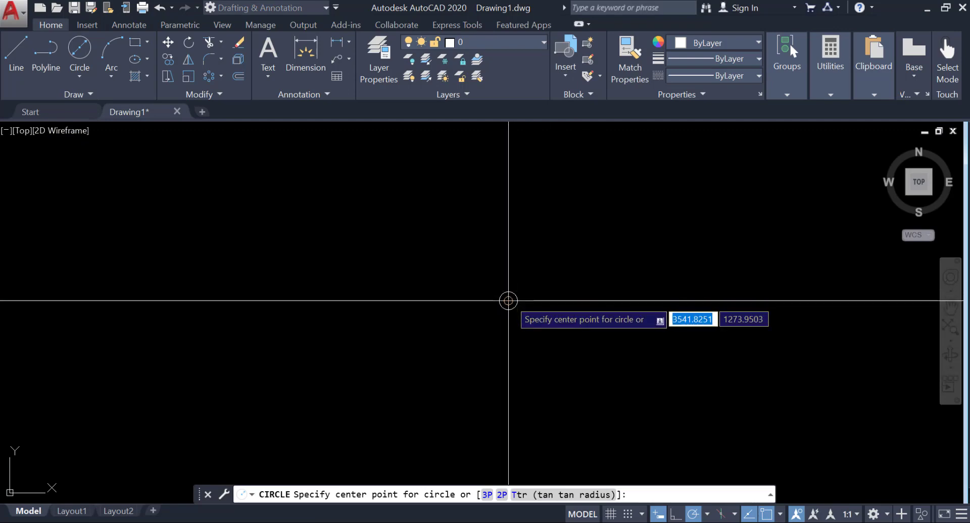
click(508, 301)
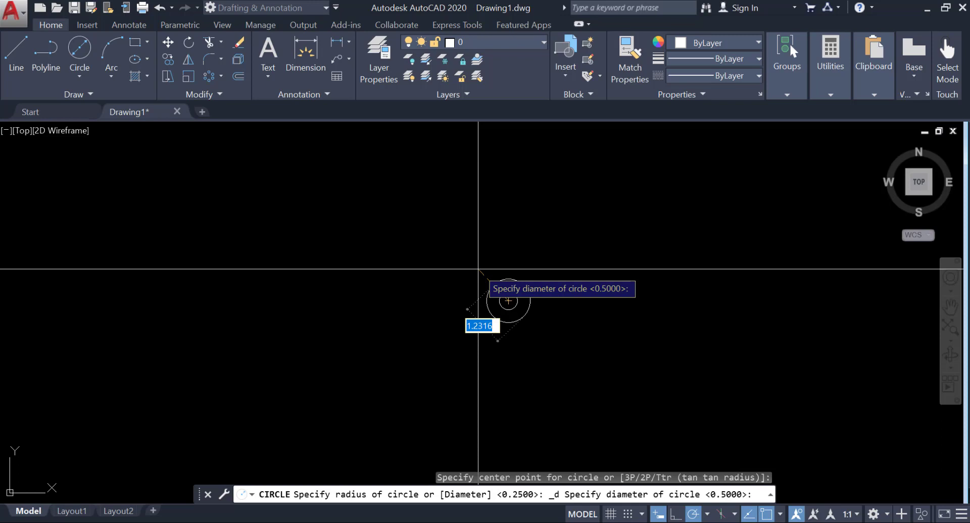
text(1)
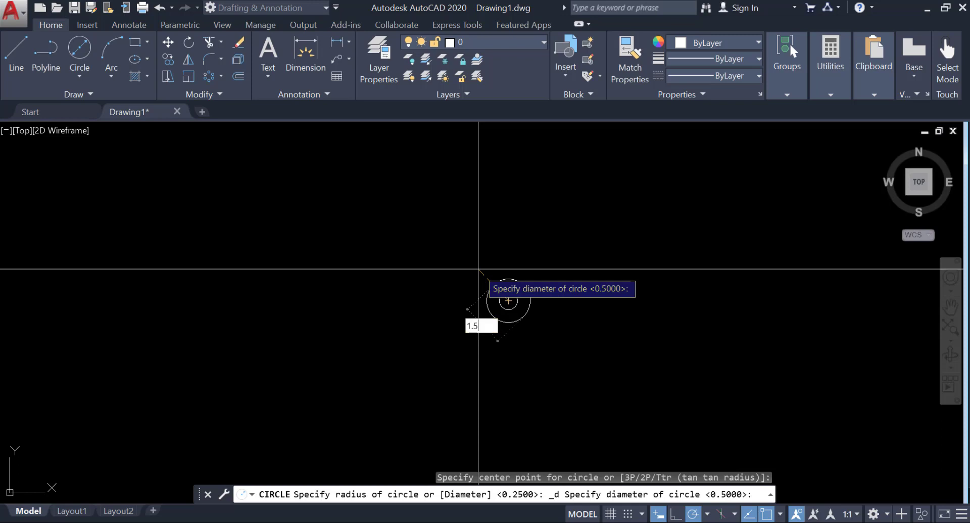
text(.5)
key(Return)
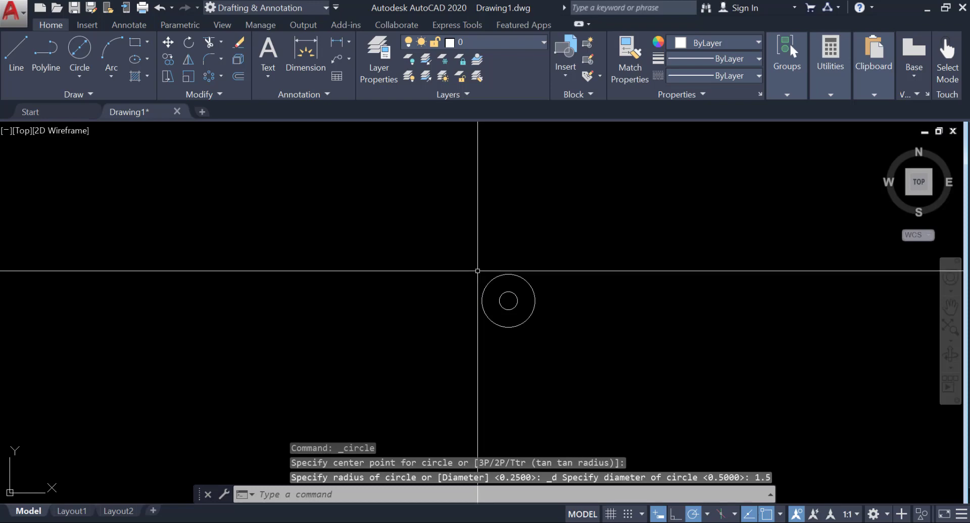
- Draw a circle with a radius of 1 from the common center of the two existing circles
click(79, 53)
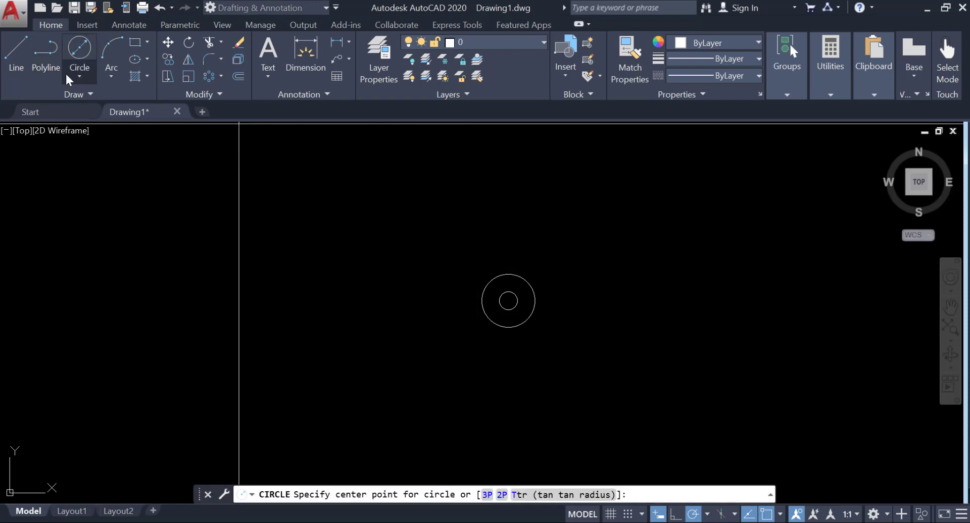
click(78, 75)
click(71, 99)
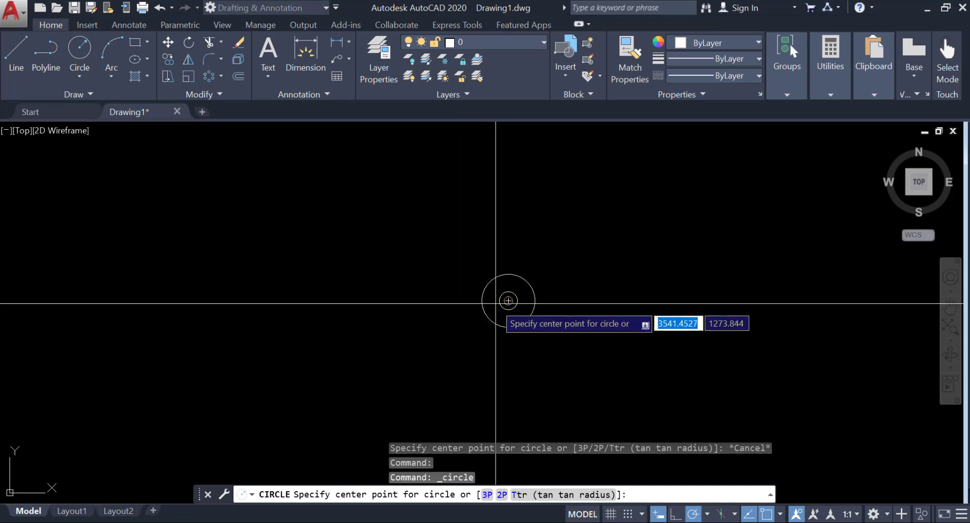
click(506, 301)
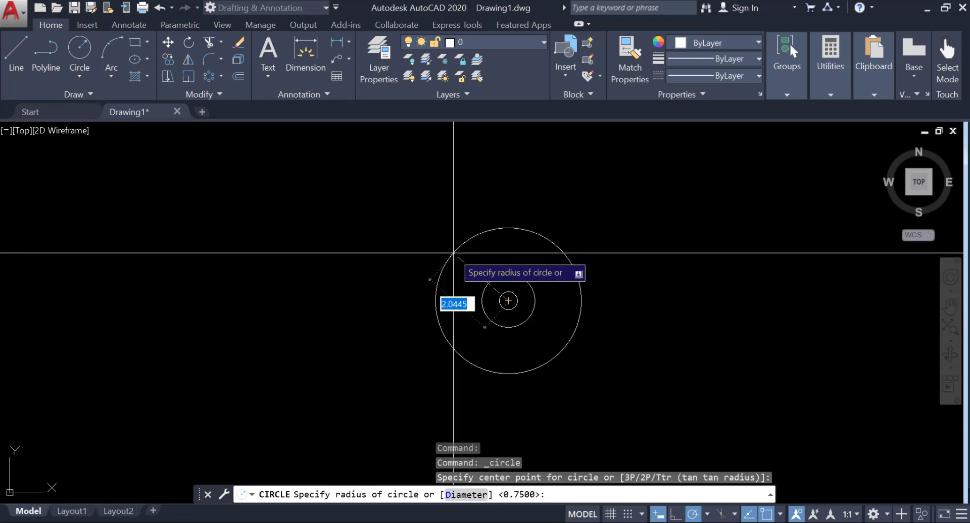
text(1)
key(Return)
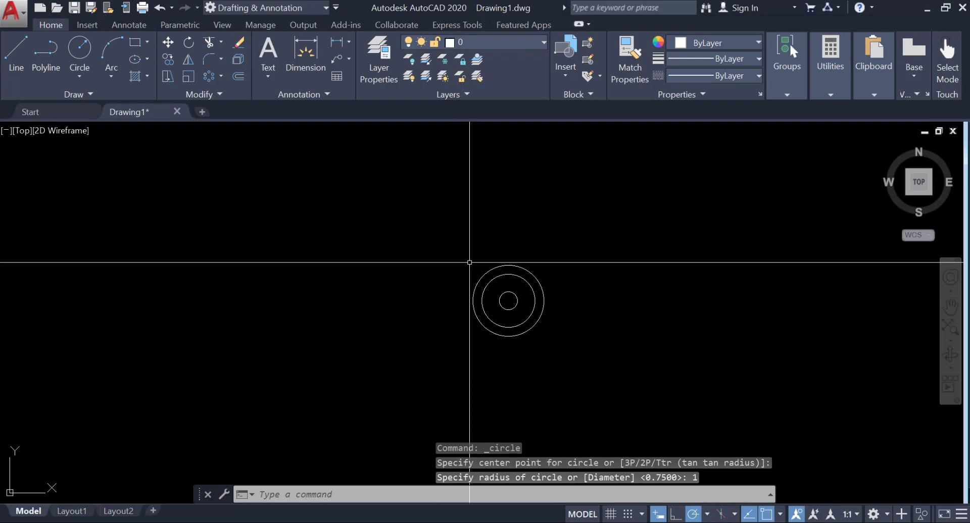
- Draw a circle with a radius of 3 from the common center of the three existing circles
click(82, 72)
click(81, 100)
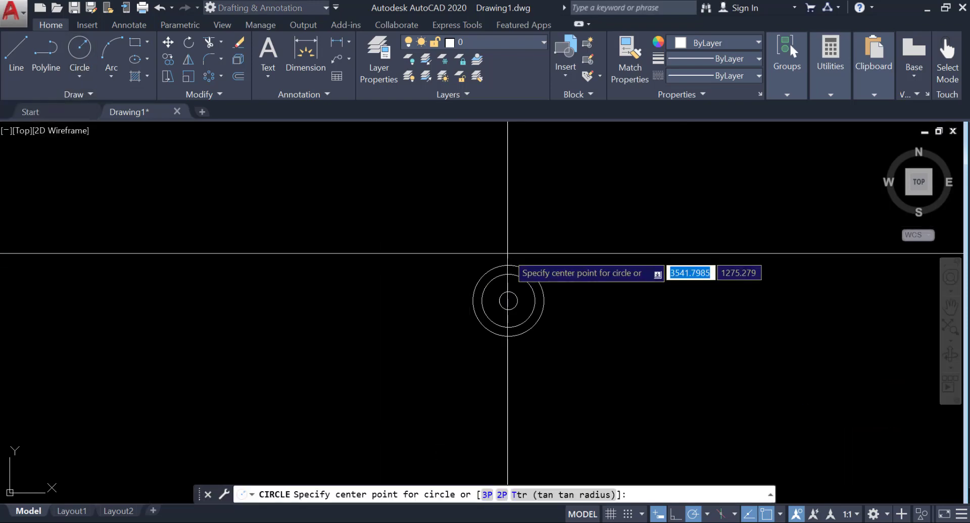
click(508, 301)
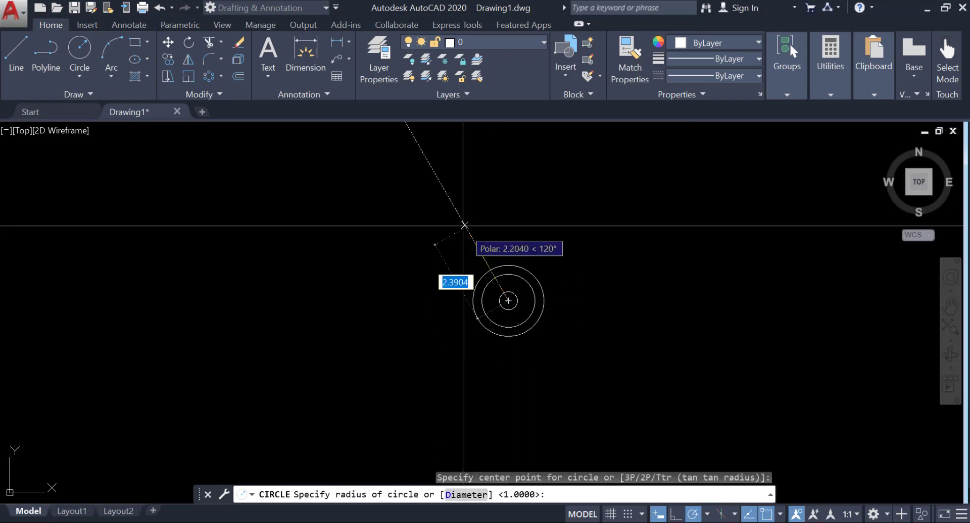
text(3)
key(Return)
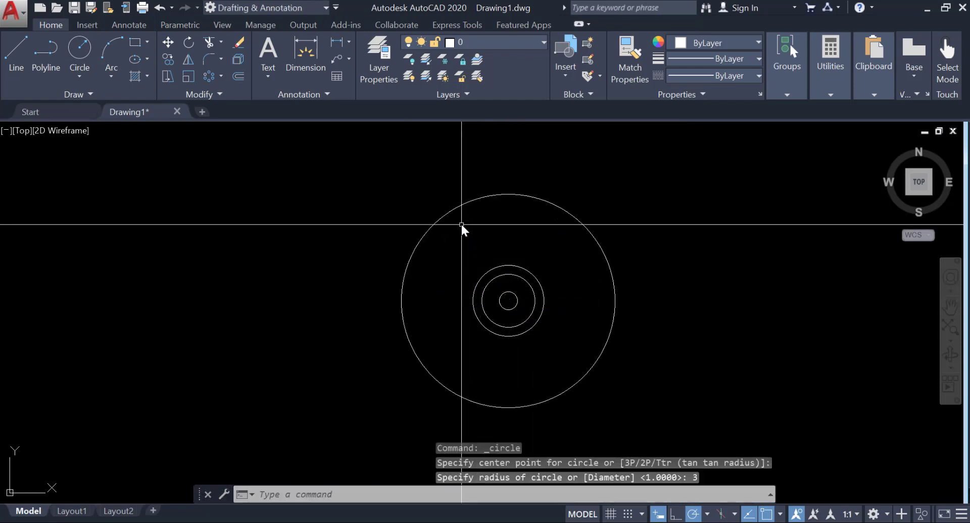
- Draw a circle with a diameter of 6.5 from the common center of the existing circles
click(88, 74)
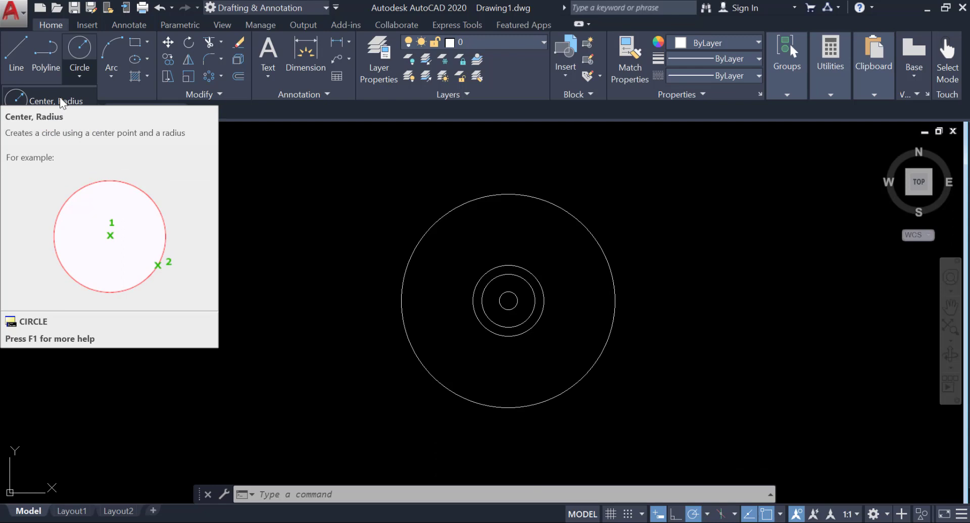
click(73, 75)
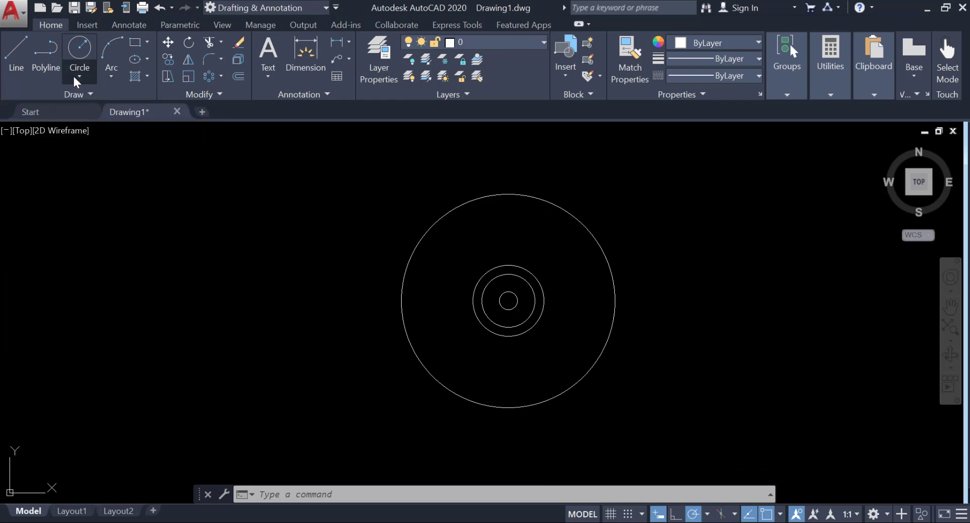
click(73, 74)
click(71, 132)
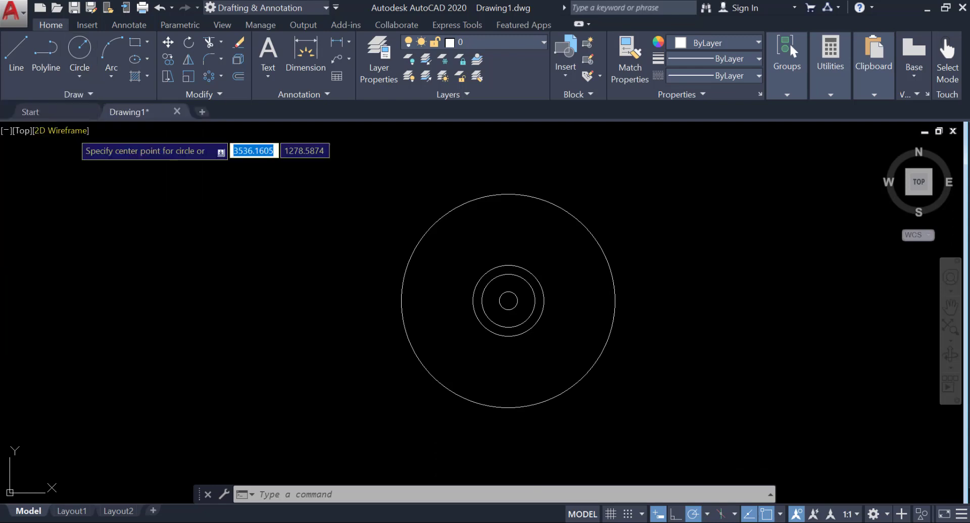
click(508, 300)
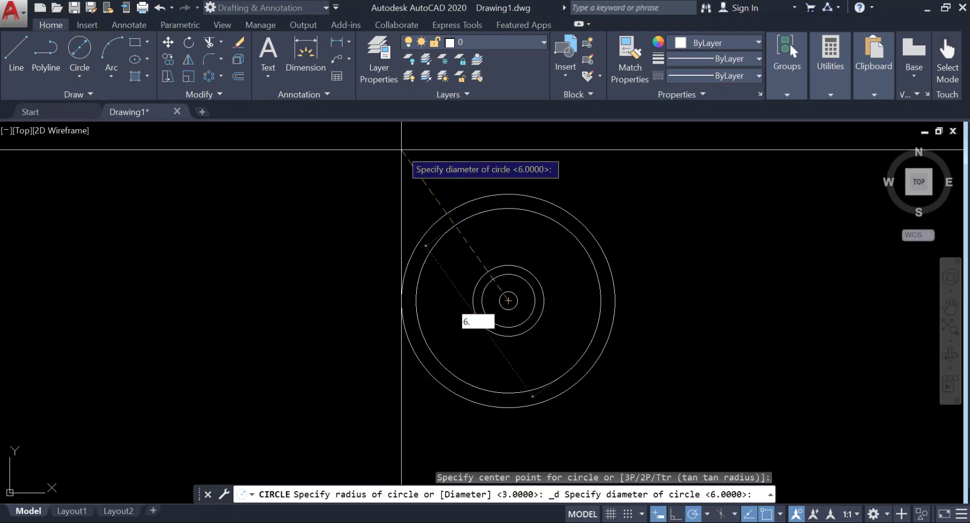
key(Return)
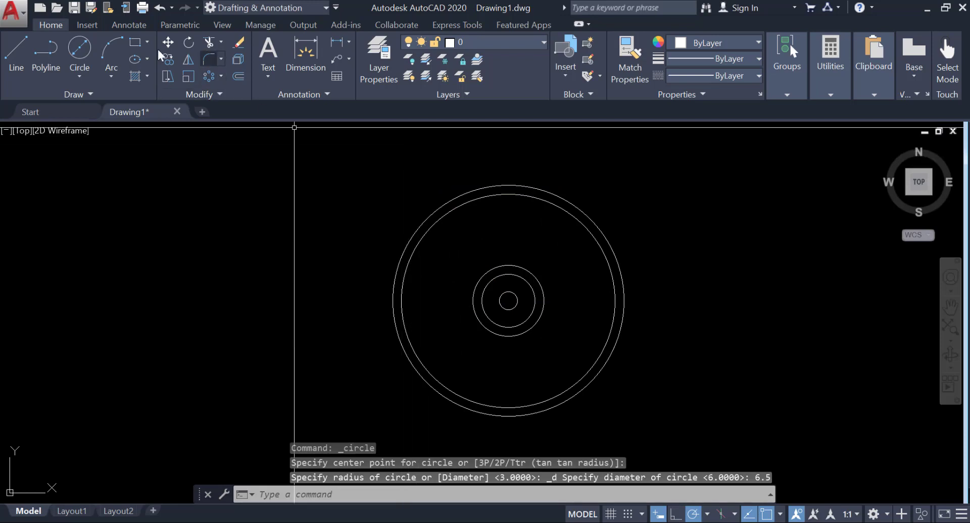
- Draw a circle with a diameter of 7 concentric with the existing circles
click(79, 65)
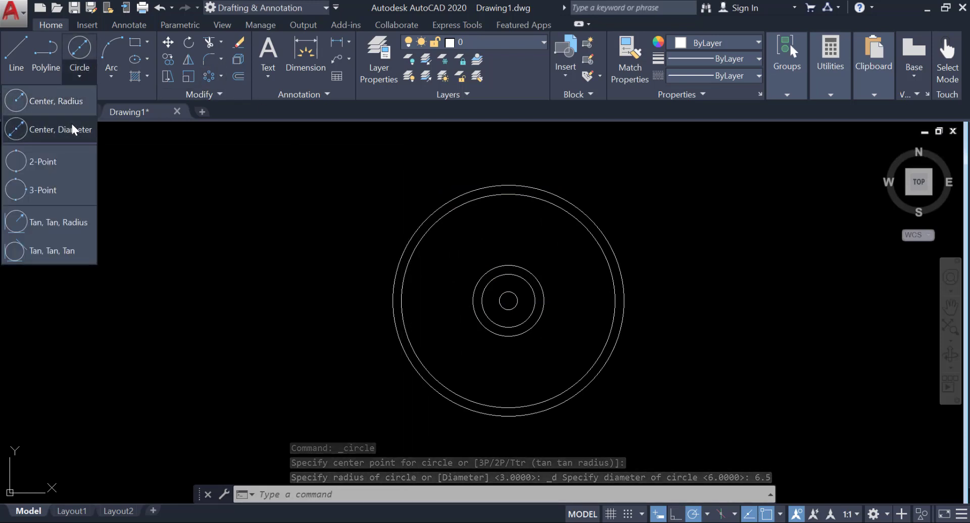
click(70, 122)
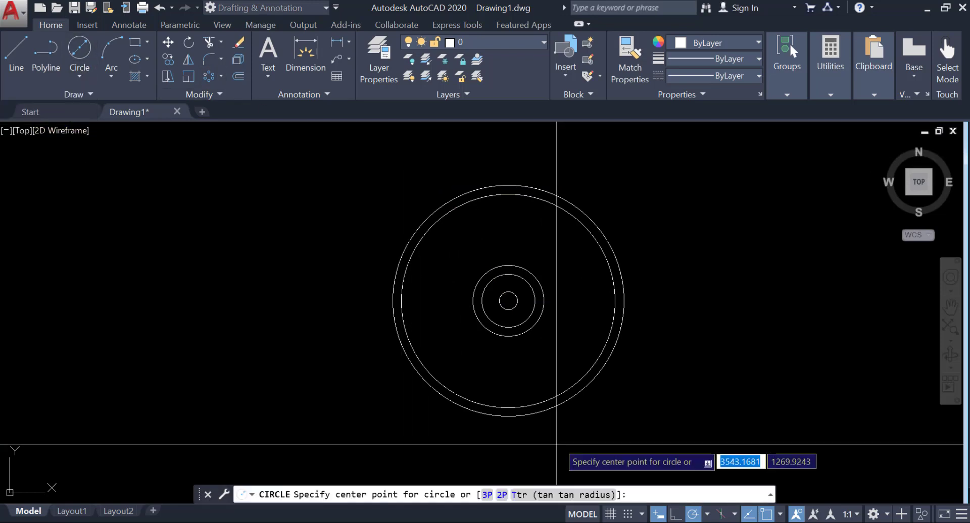
click(506, 299)
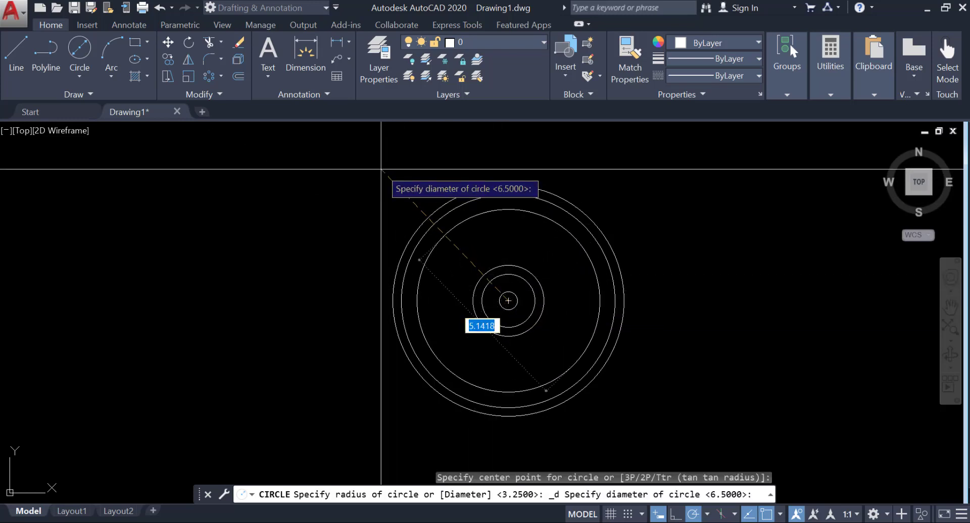
text(7)
key(Return)
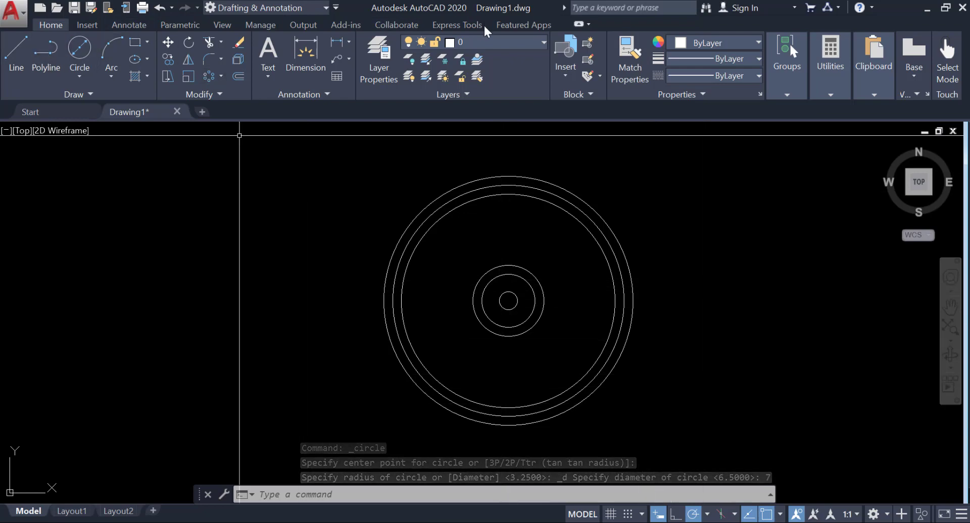
click(484, 43)
click(450, 82)
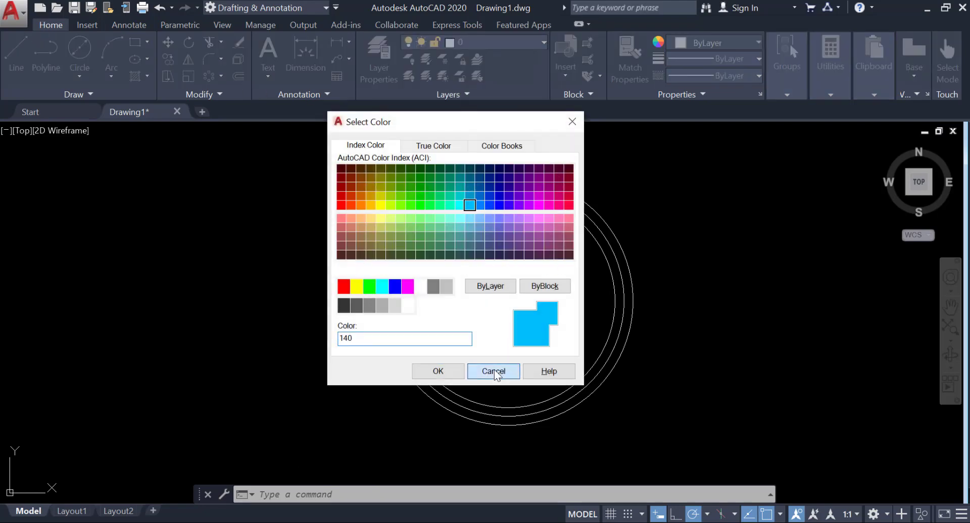
click(493, 371)
- With Ortho mode turned on, draw a vertical line 6 units long upward from the common center of the circles
click(11, 50)
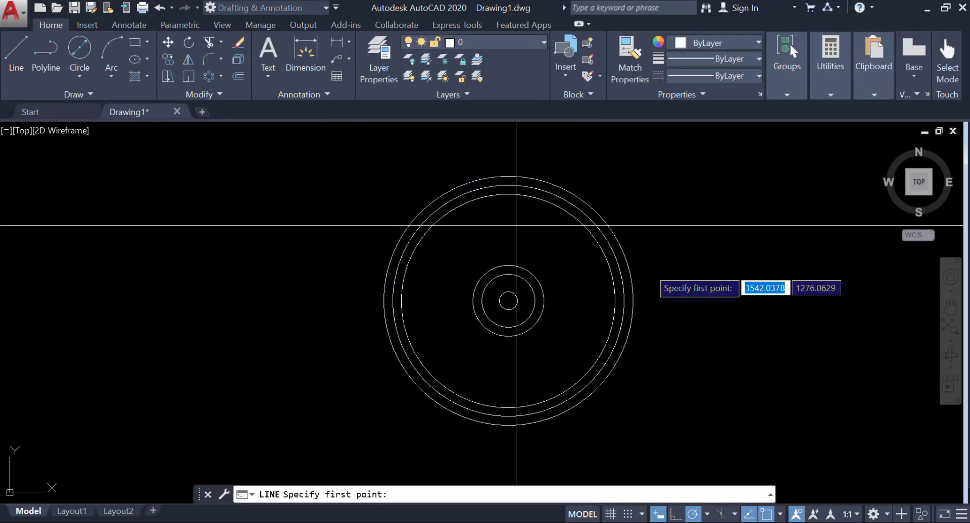
click(508, 302)
middle_drag(494, 197, 510, 272)
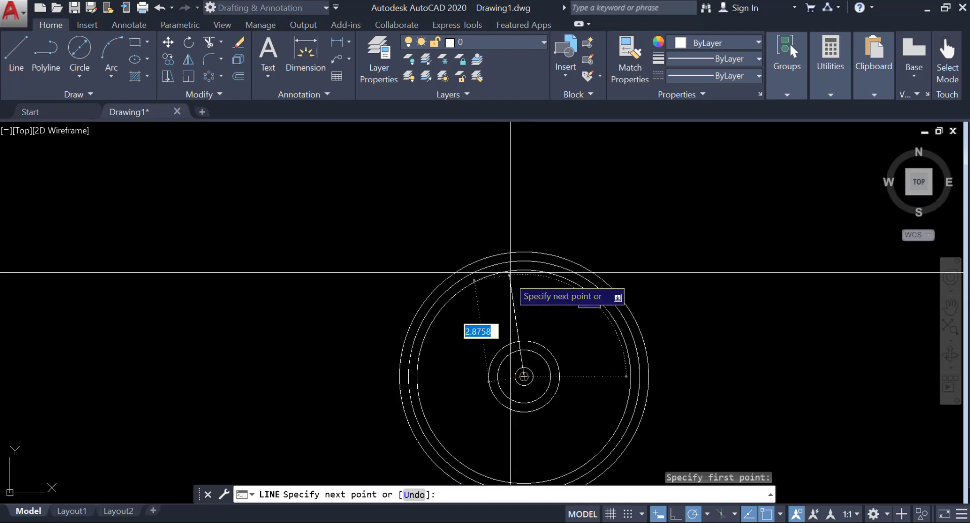
click(676, 514)
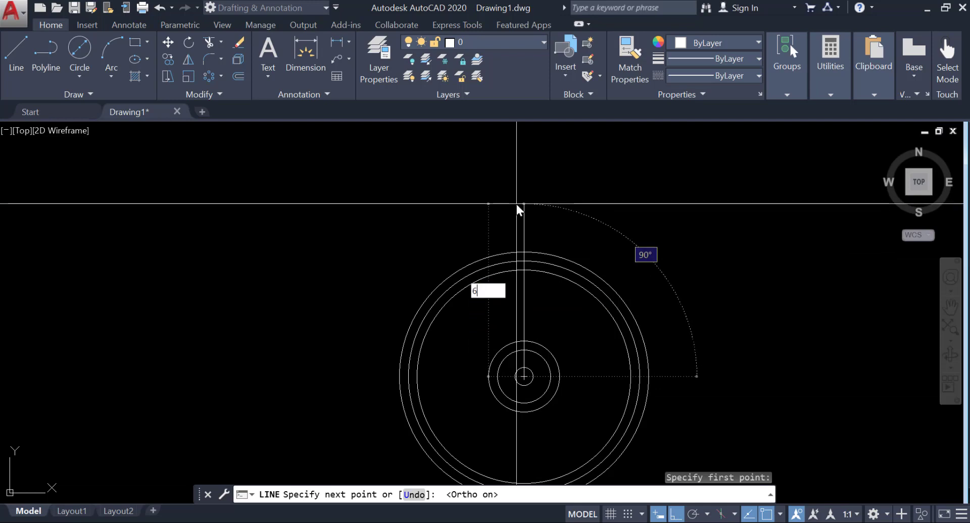
key(Return)
key(Return)
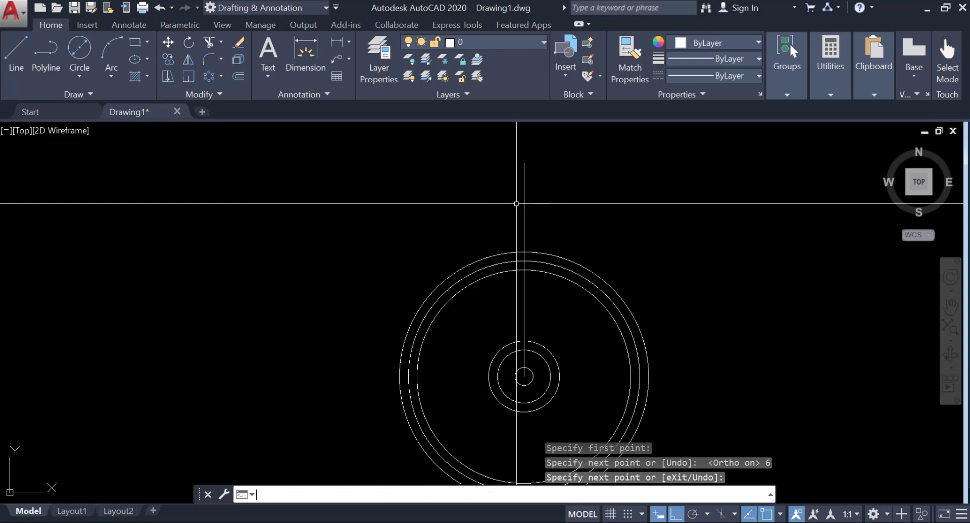
- Move the vertical line to the Center Line layer and deselect it
click(523, 175)
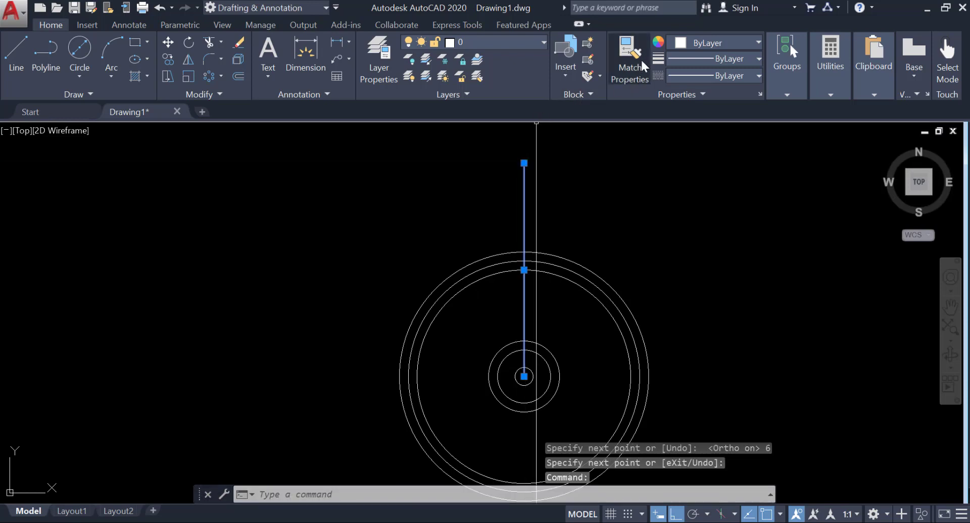
click(528, 44)
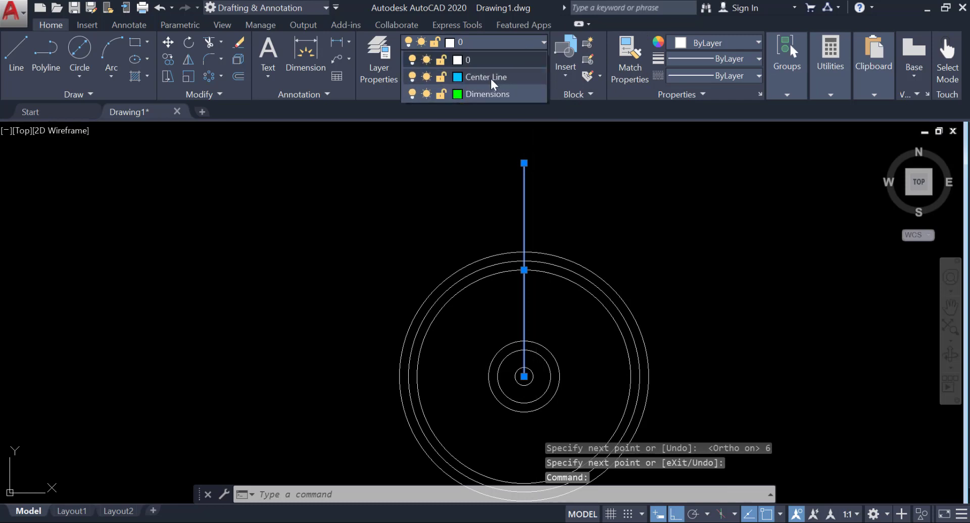
click(505, 58)
key(Escape)
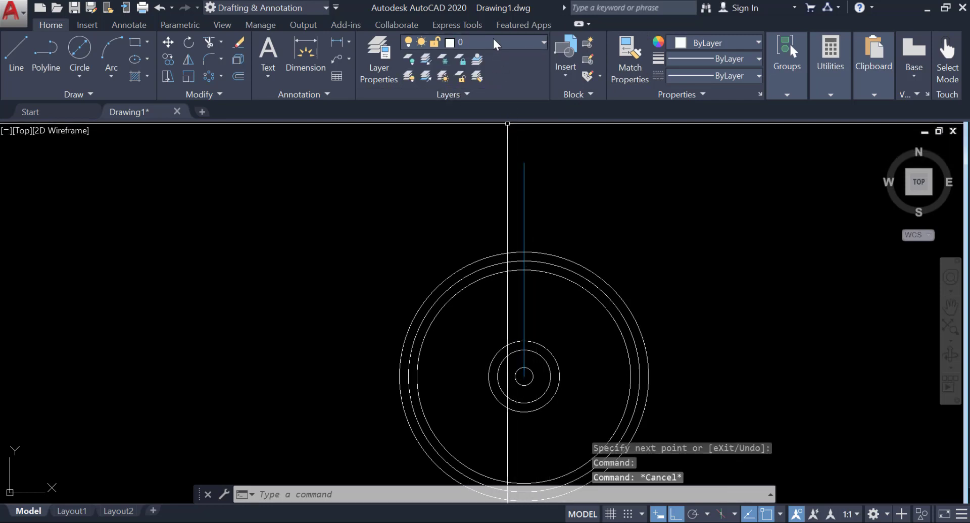
middle_drag(530, 207, 479, 192)
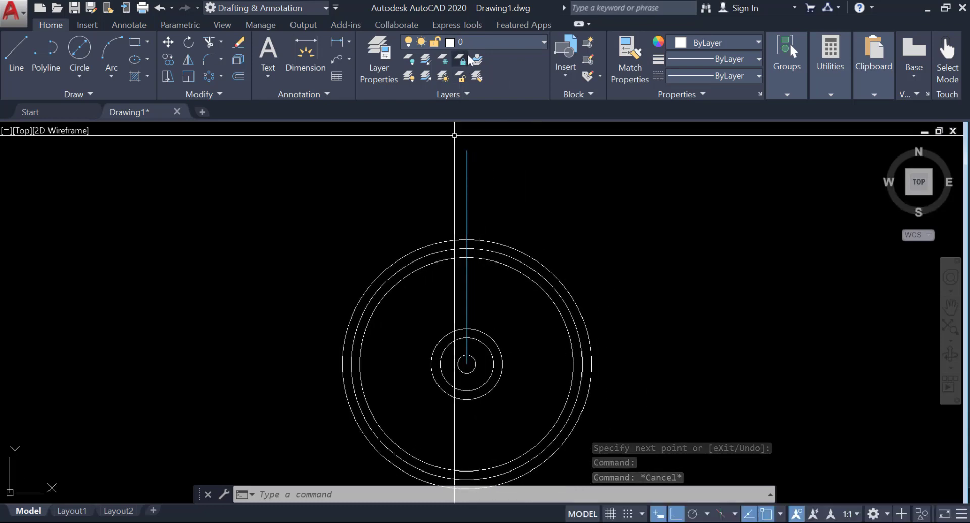
- Check the current layer and review the linetype assigned to the Center Line layer in the layer properties
click(480, 42)
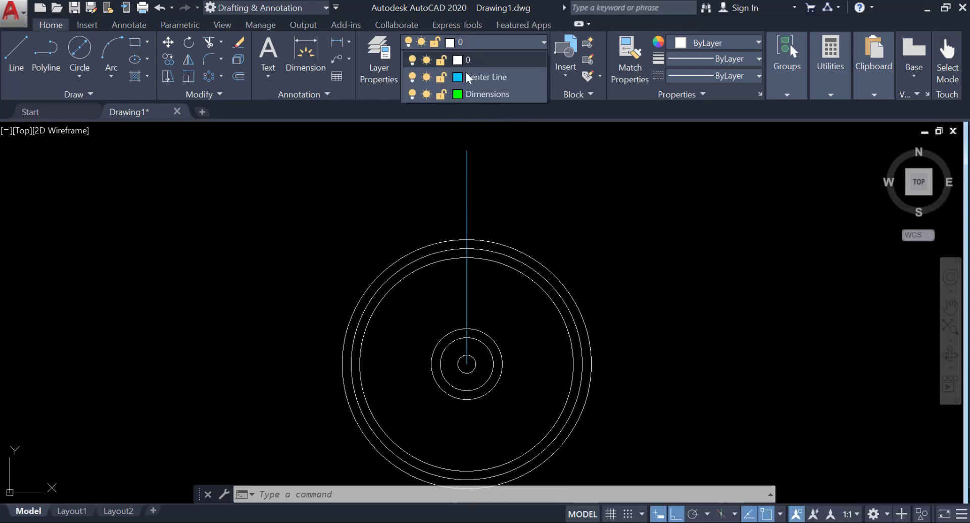
click(483, 59)
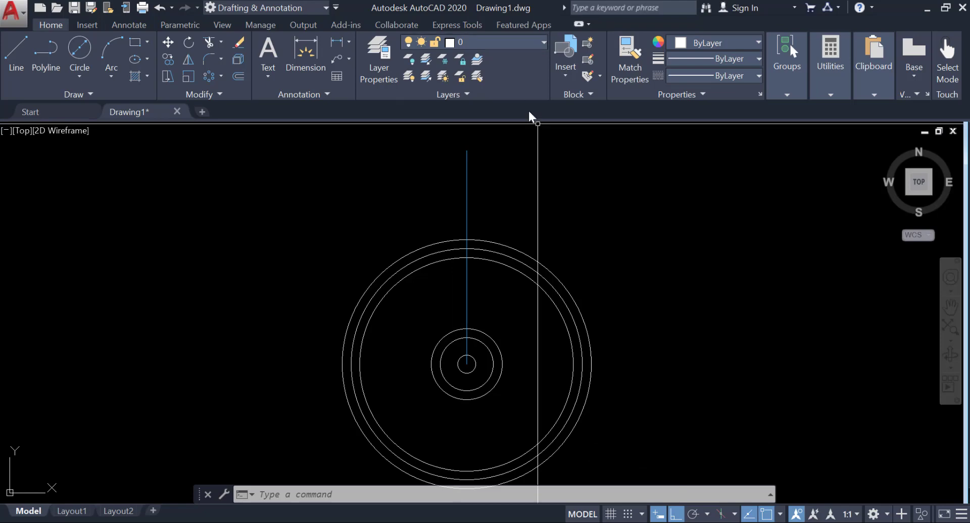
click(382, 61)
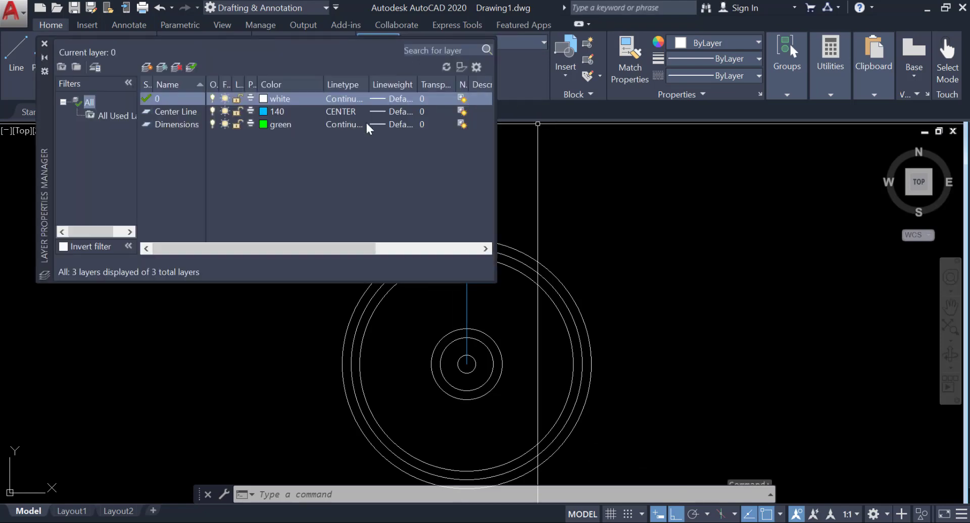
click(336, 111)
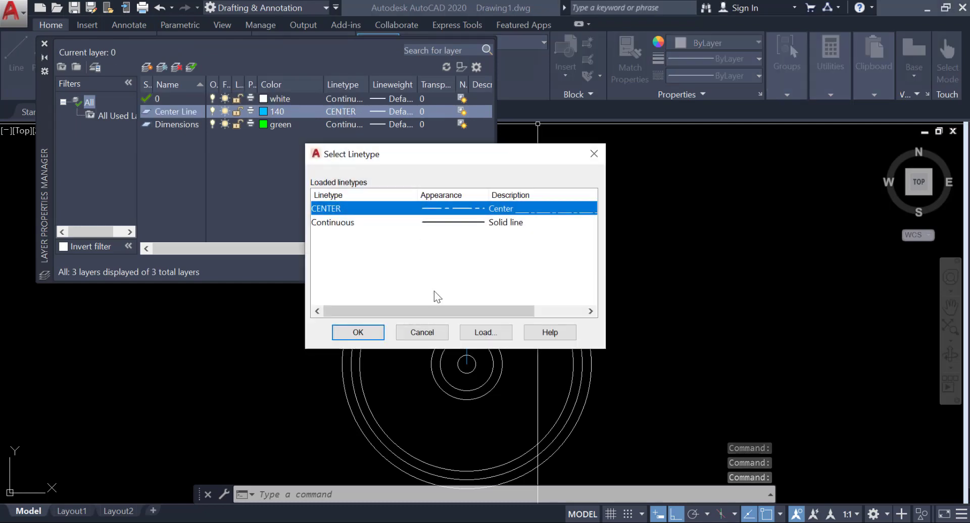
click(358, 332)
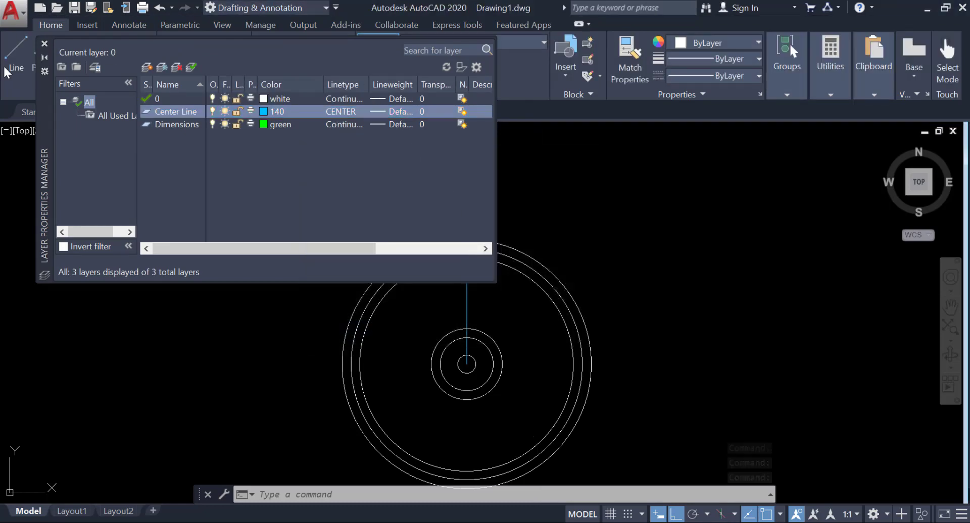
click(46, 43)
- With polar tracking on instead of Ortho, draw a line 6 units long at 80° from the circles' common center
middle_drag(374, 170, 345, 207)
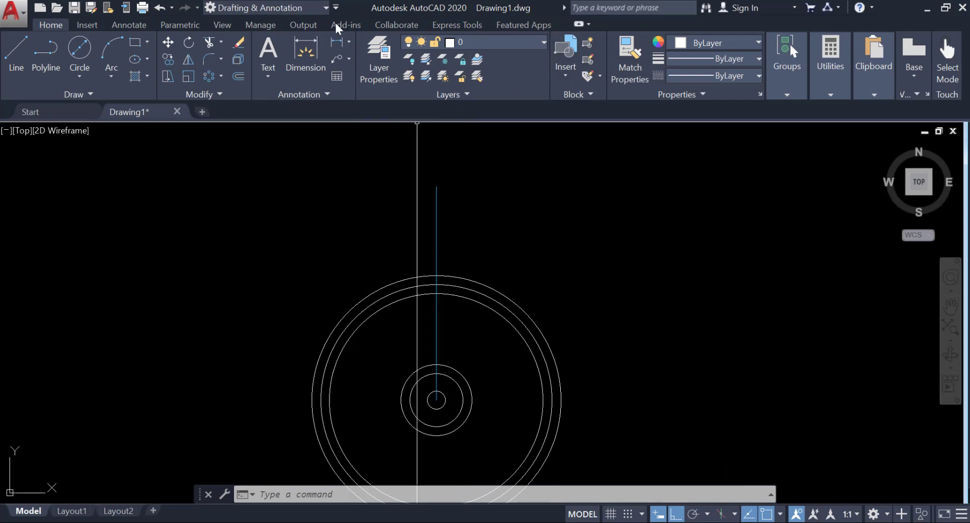
click(25, 41)
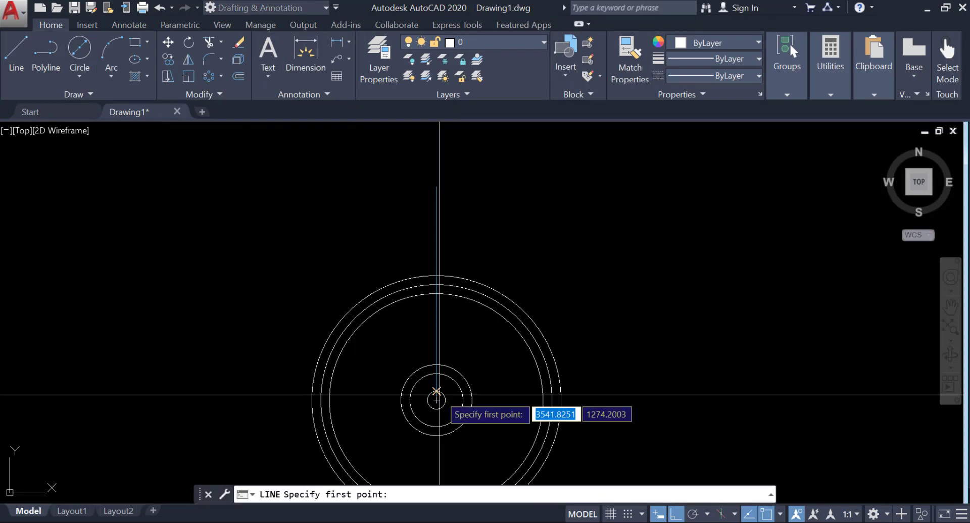
mouse_move(435, 390)
middle_down()
mouse_move(395, 271)
mouse_move(358, 252)
mouse_move(482, 478)
middle_up()
scroll(371, 274, up, 2)
click(388, 267)
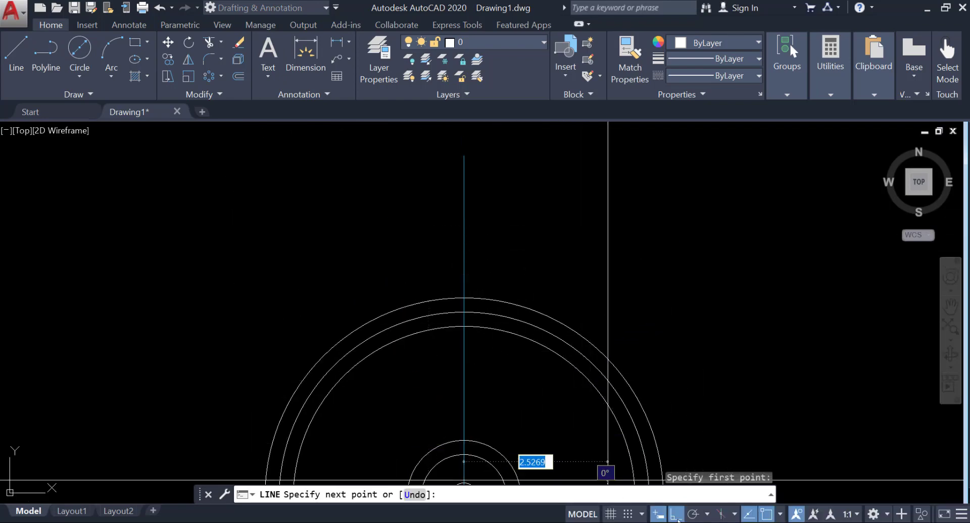
click(695, 514)
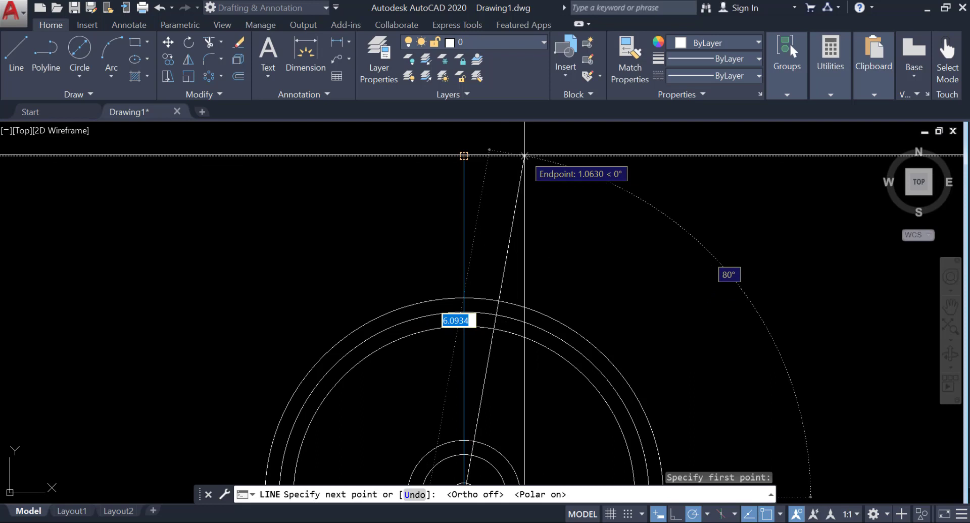
key(Tab)
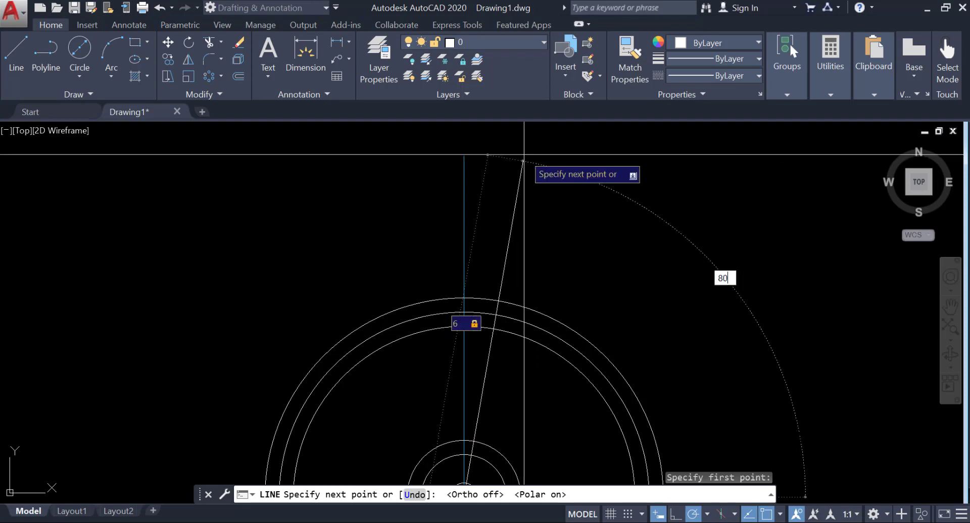
key(Return)
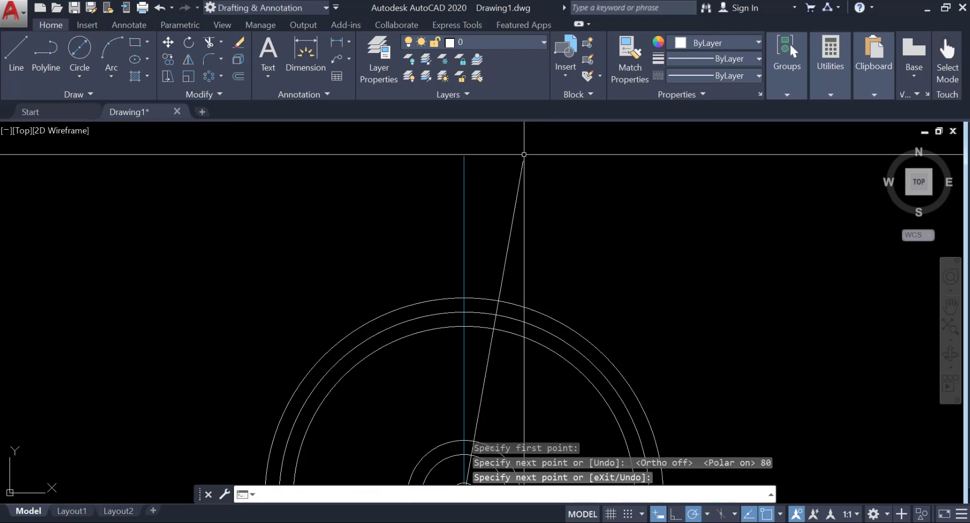
key(Return)
- Mirror the 80° line about the vertical center line, keeping the source line
scroll(524, 154, down, 2)
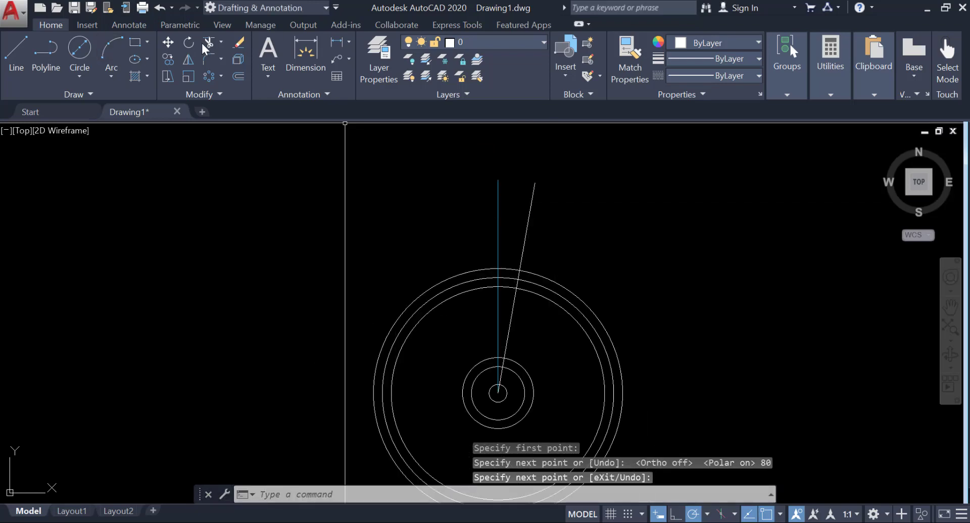
click(189, 60)
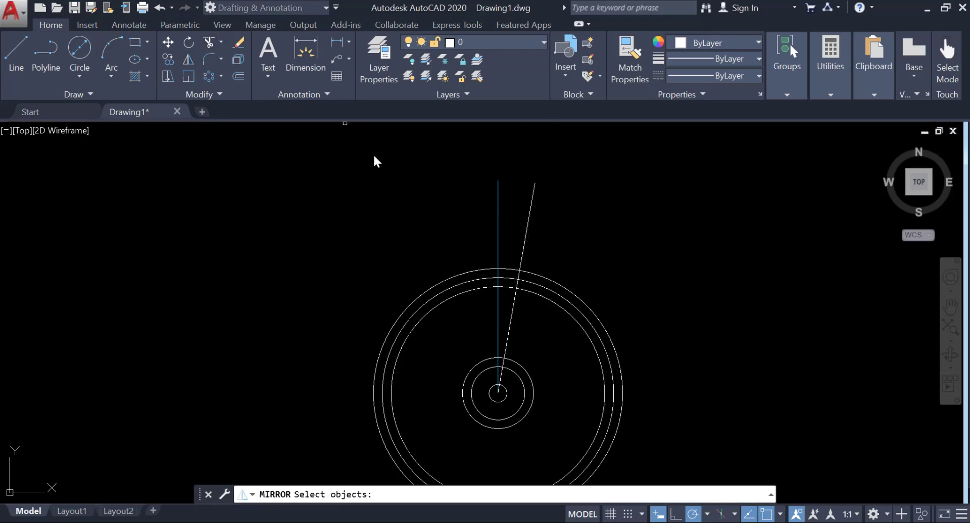
click(533, 187)
key(Return)
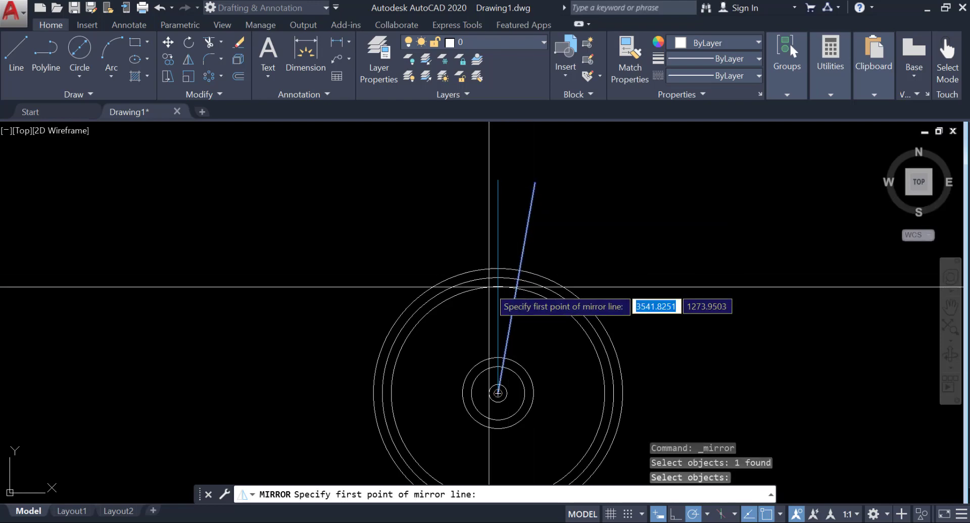
click(498, 180)
scroll(517, 381, up, 7)
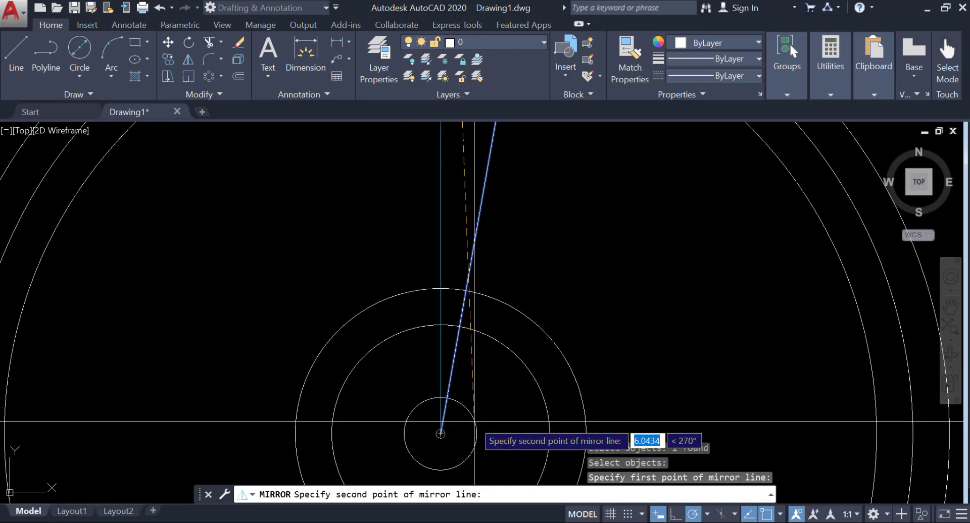
click(440, 433)
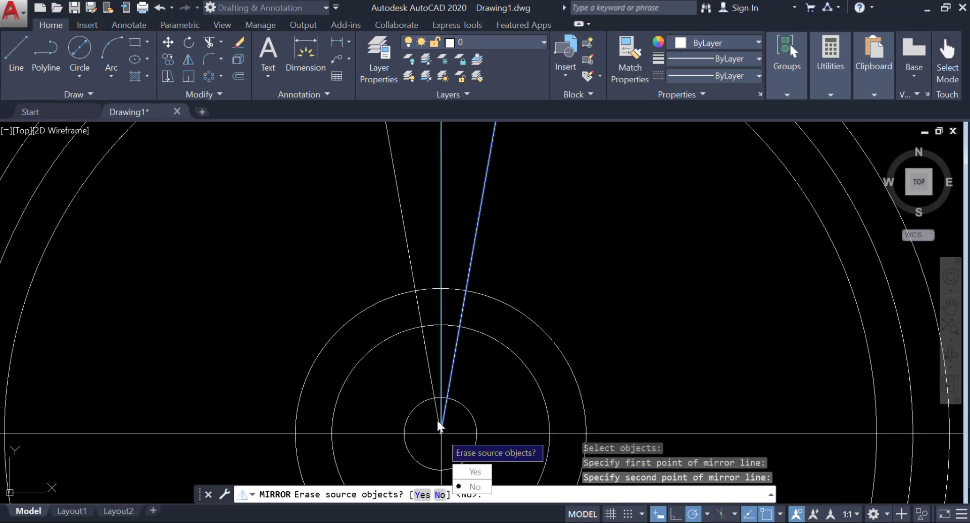
key(Return)
scroll(435, 394, down, 5)
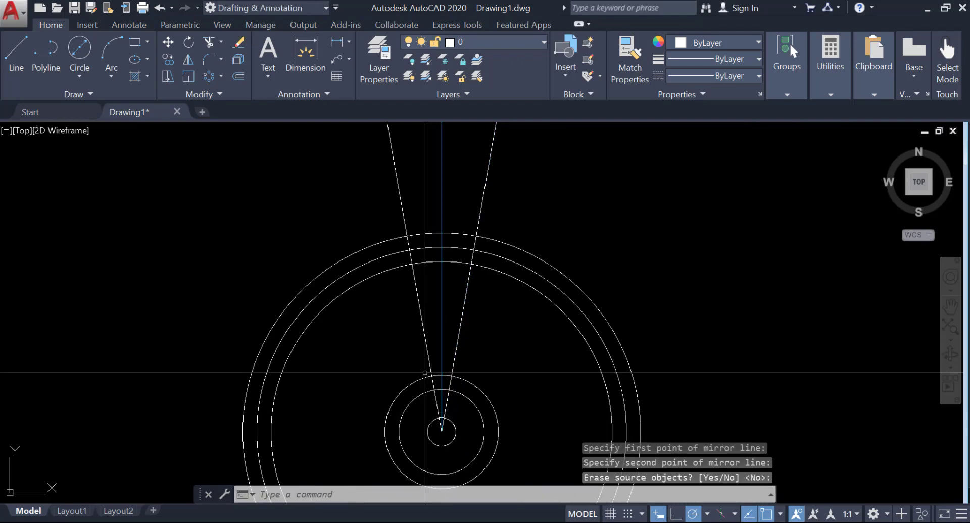
- Create a polar array of the two angled lines and the vertical center line around the circles' common center
middle_drag(392, 266, 308, 235)
scroll(359, 288, up, 2)
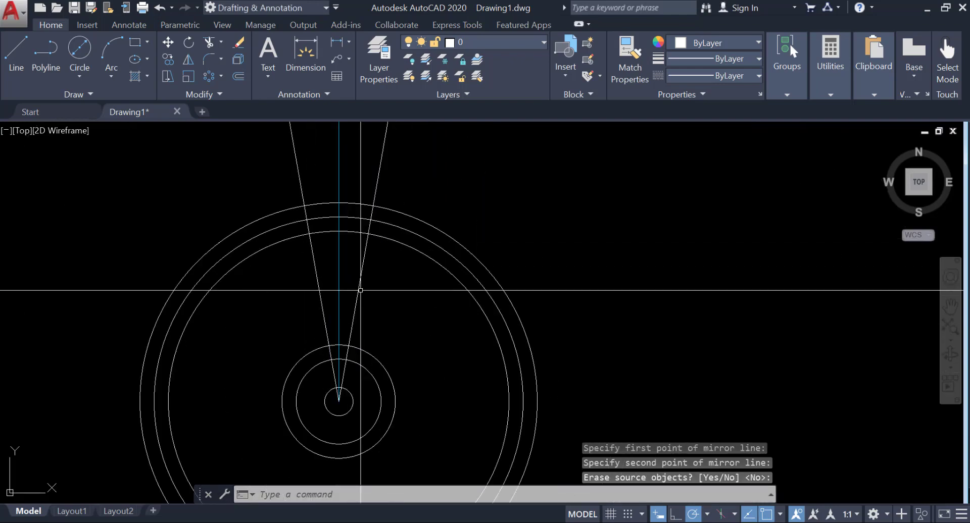
scroll(356, 287, down, 2)
middle_drag(356, 286, 381, 258)
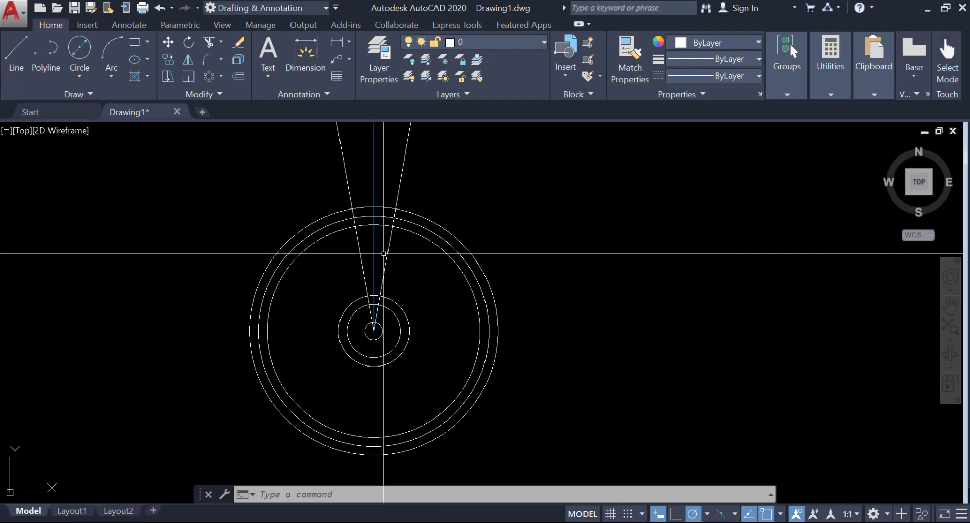
middle_drag(325, 203, 349, 249)
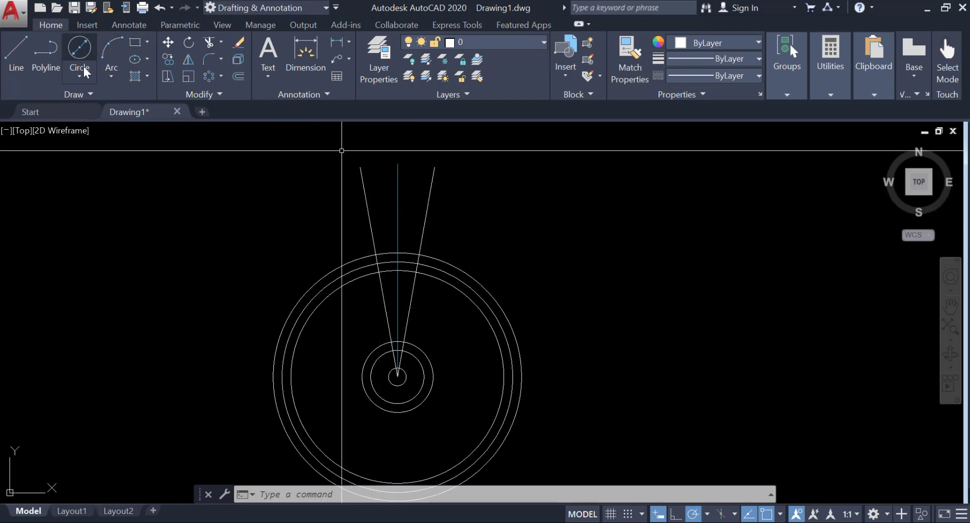
click(220, 76)
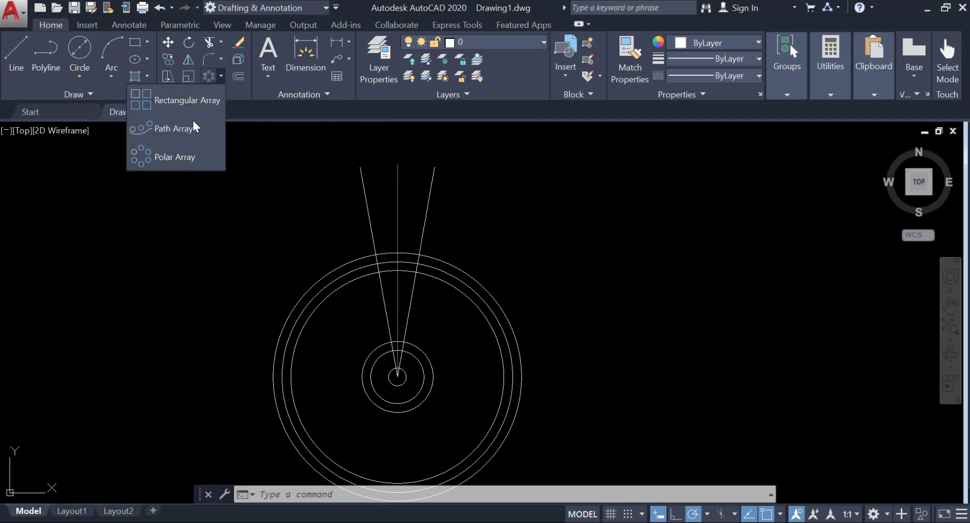
click(180, 160)
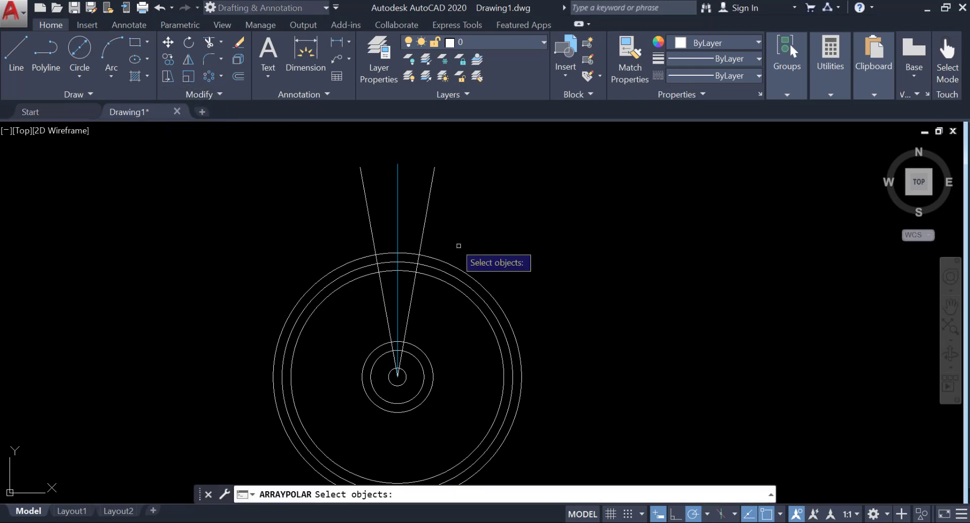
click(363, 193)
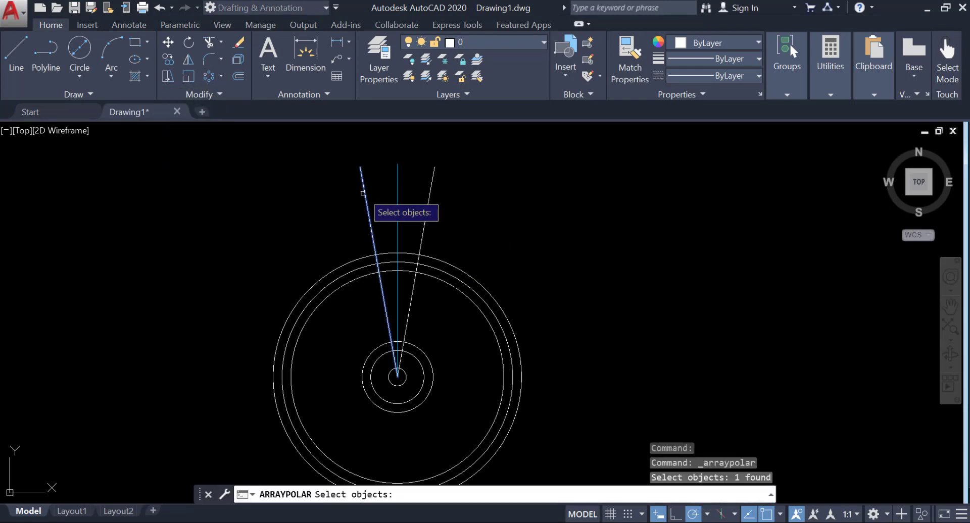
click(433, 178)
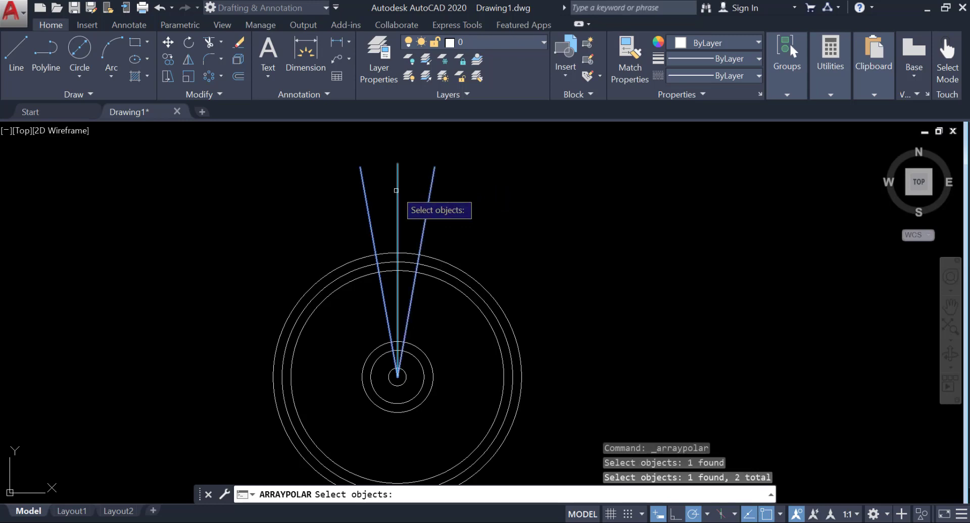
key(Return)
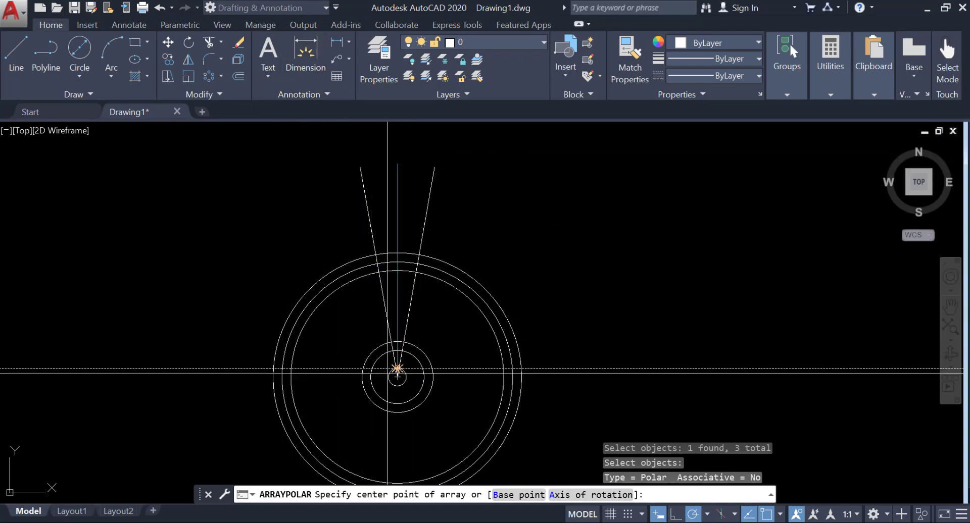
click(397, 376)
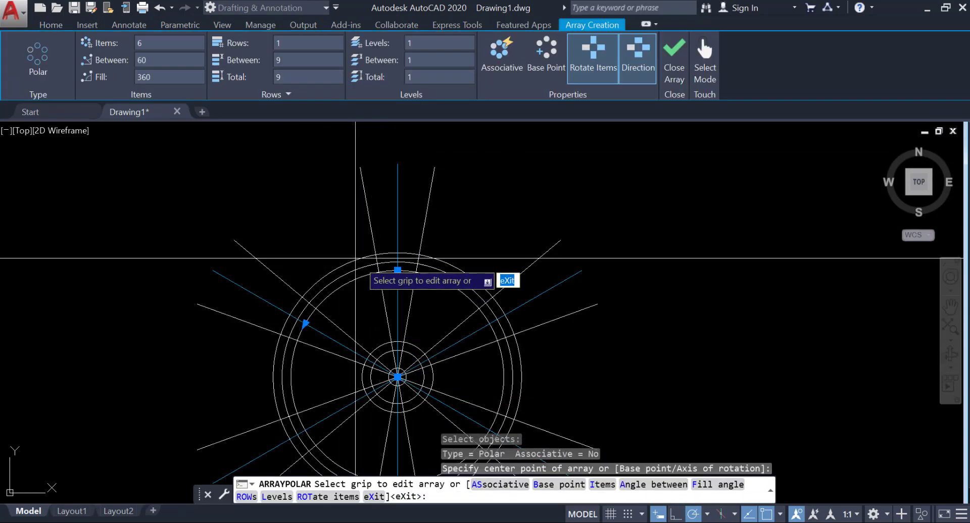
- Set the polar array to 5 items and finish the array
click(142, 40)
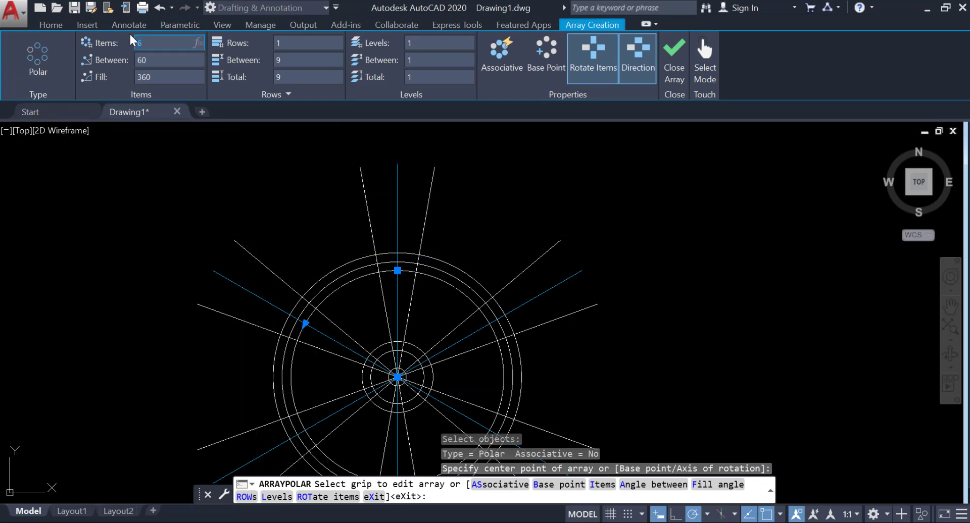
text(5)
key(Return)
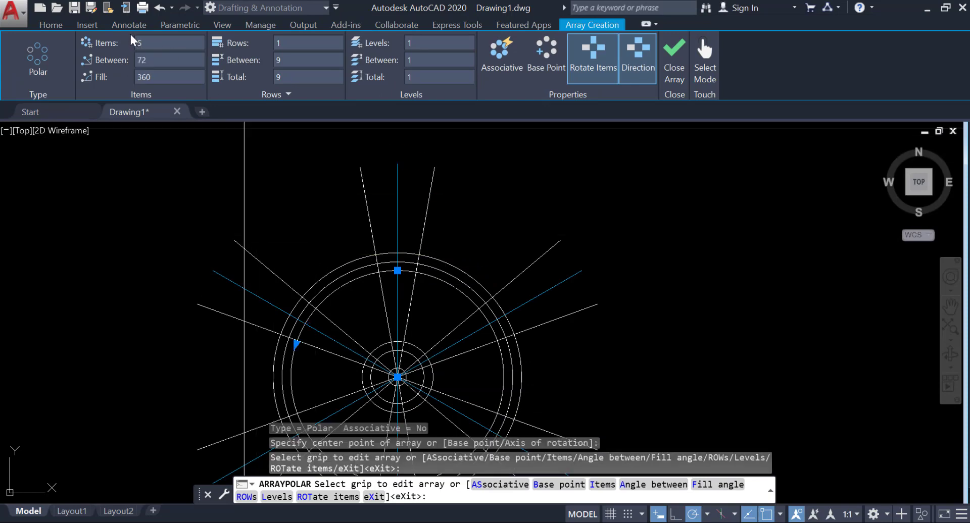
click(674, 68)
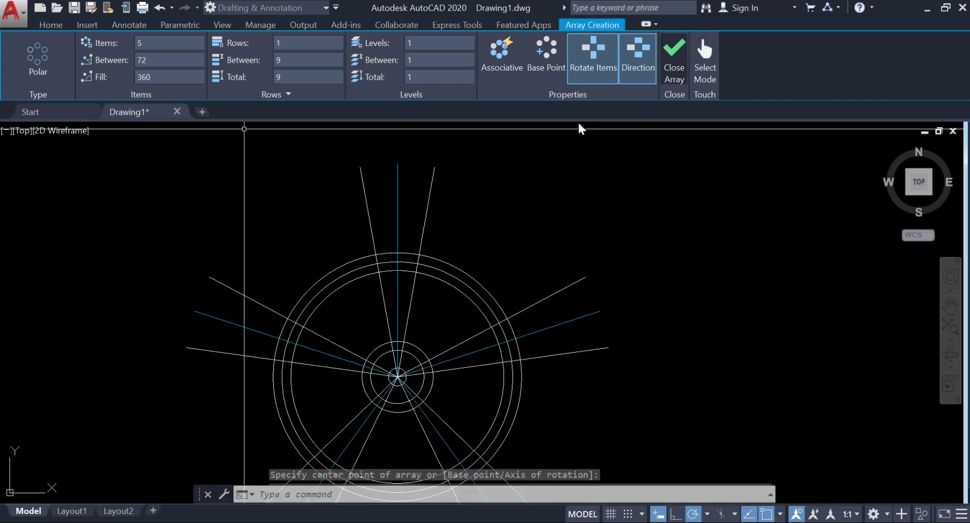
key(Return)
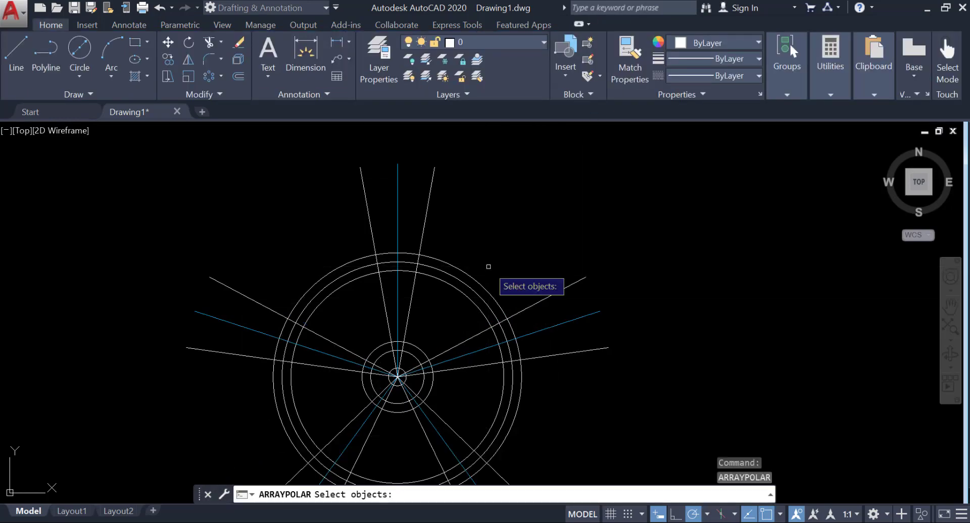
key(Escape)
middle_drag(470, 253, 338, 139)
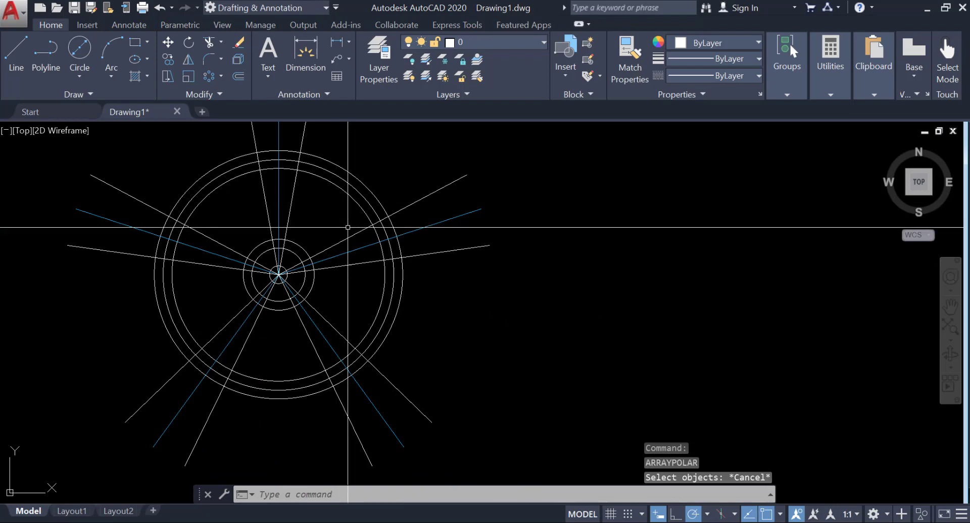
middle_drag(369, 291, 383, 331)
middle_drag(299, 217, 335, 302)
middle_drag(337, 263, 403, 171)
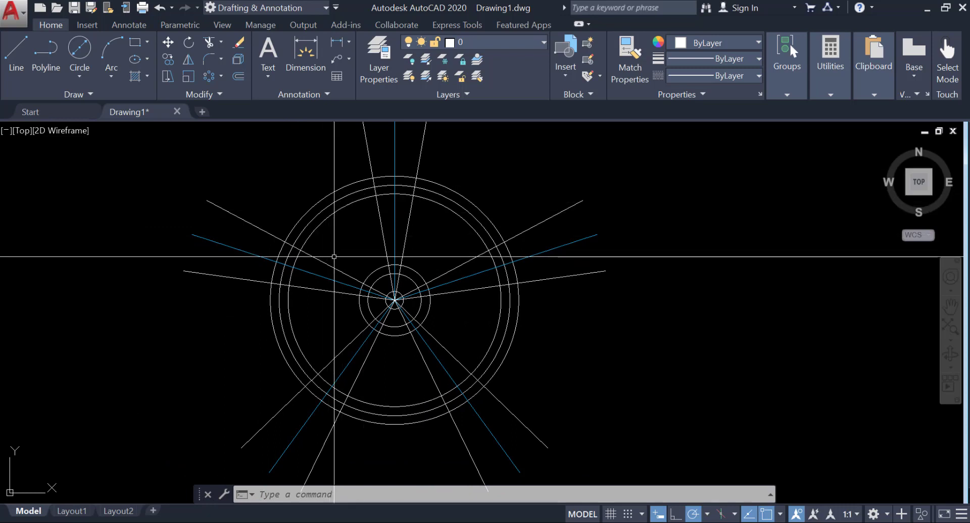
key(Escape)
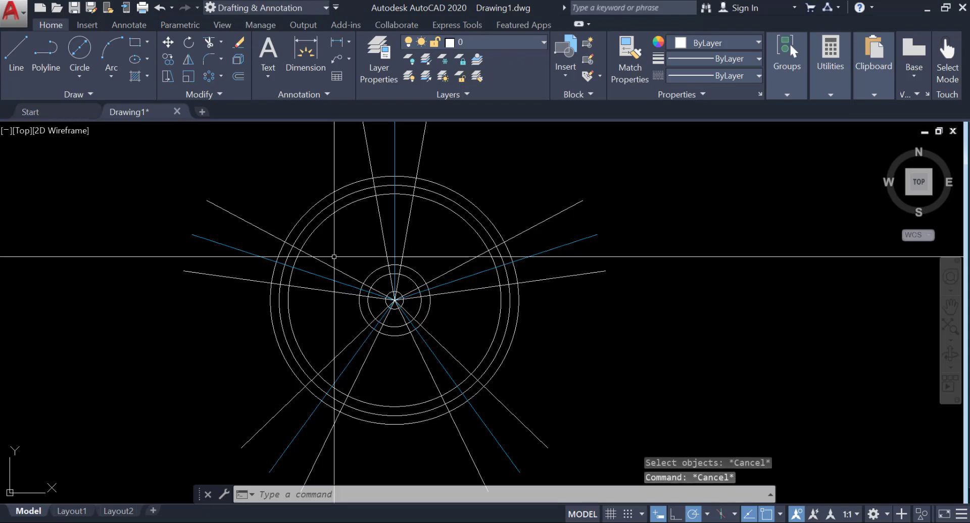
click(204, 42)
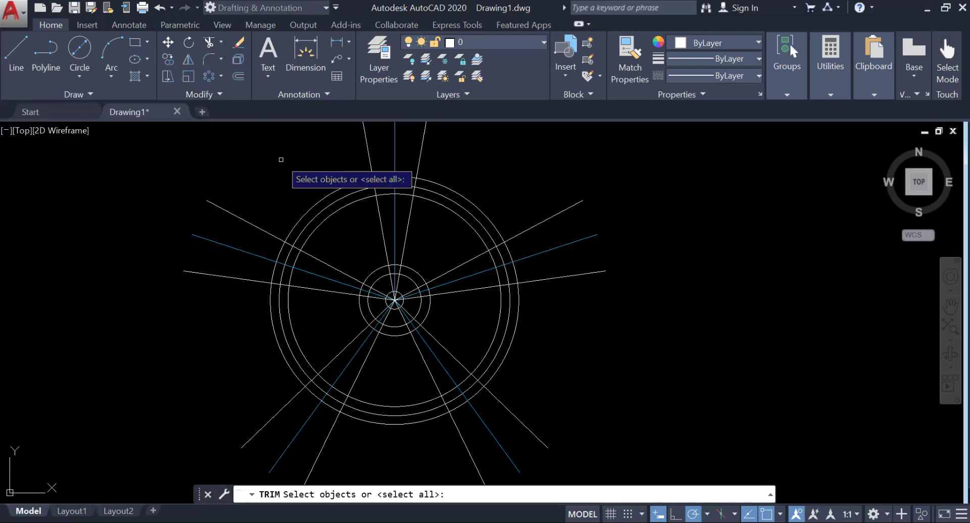
scroll(378, 274, up, 2)
middle_drag(347, 208, 362, 271)
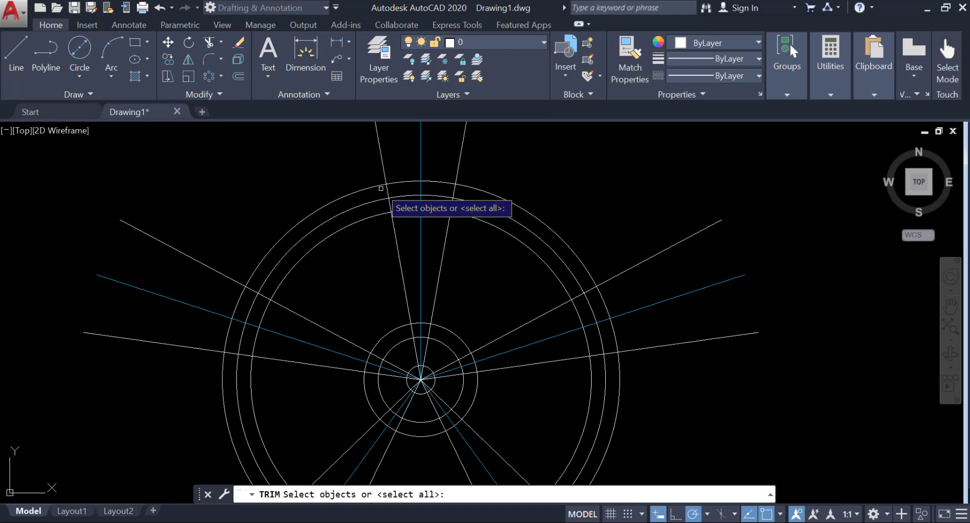
key(Escape)
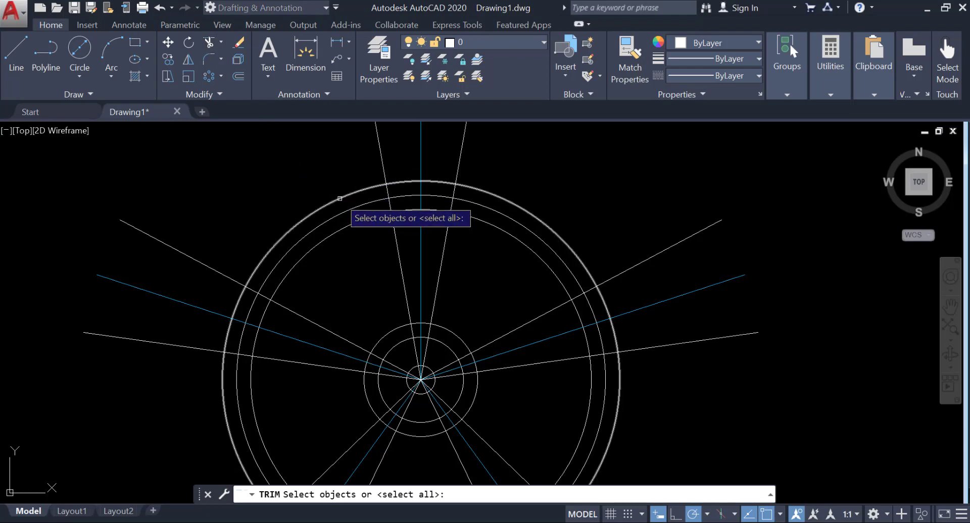
click(339, 199)
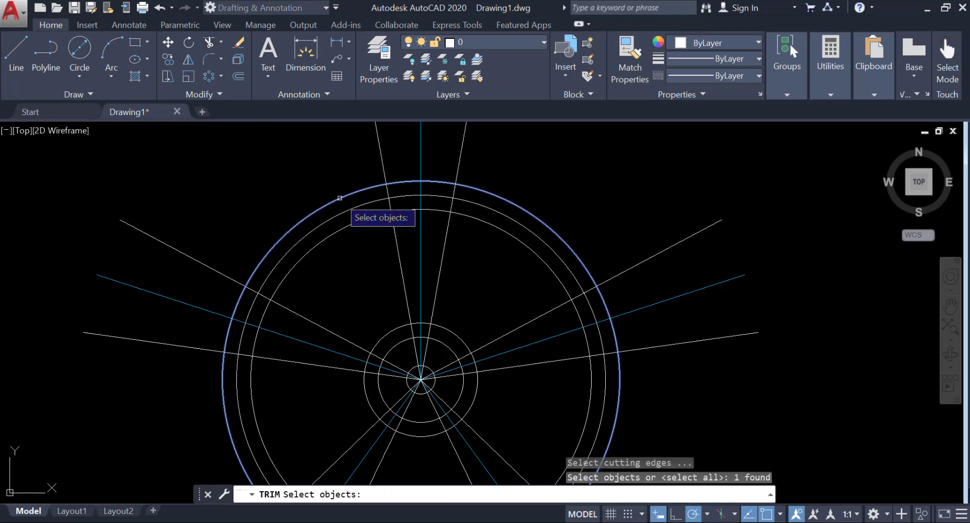
key(Escape)
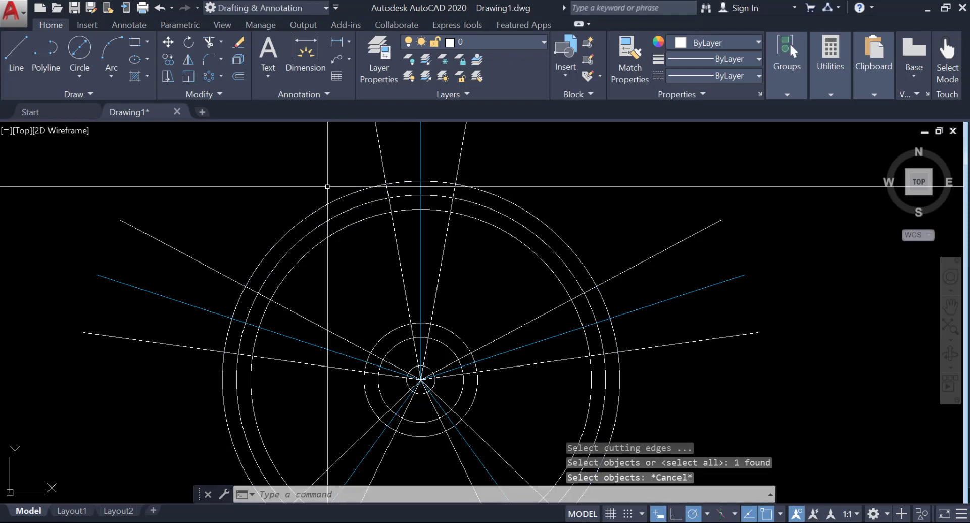
- Trim the upper-left angled line beyond the rim's innermost circle and inside the hub's outer circle, using both circles as cutting edges
click(210, 37)
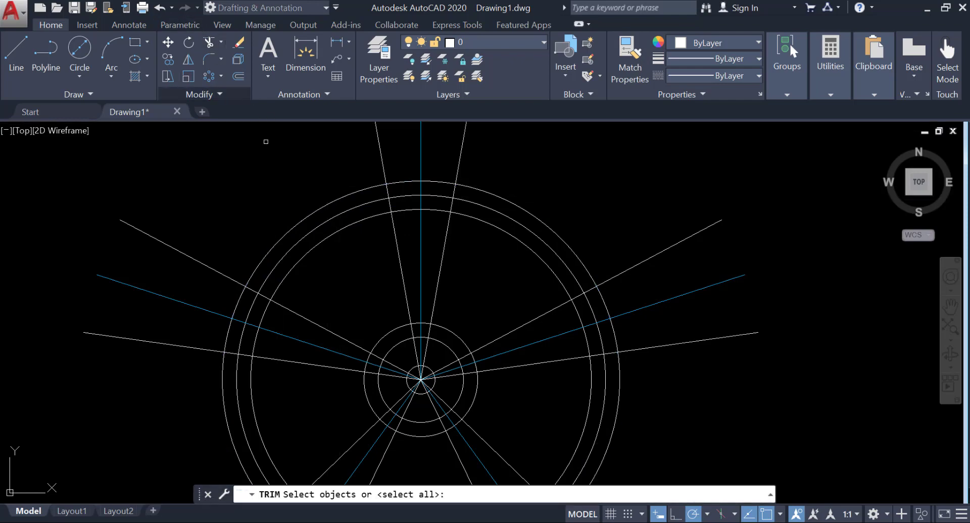
click(362, 221)
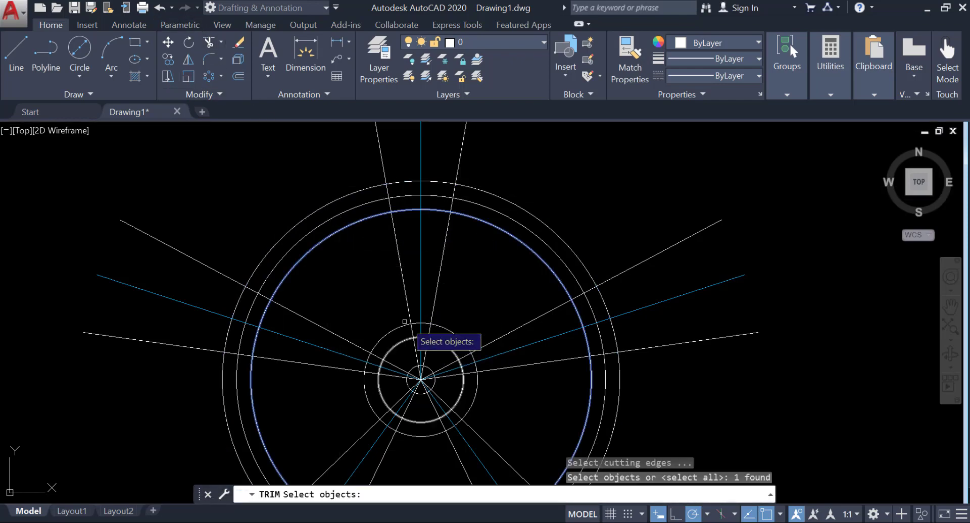
click(401, 329)
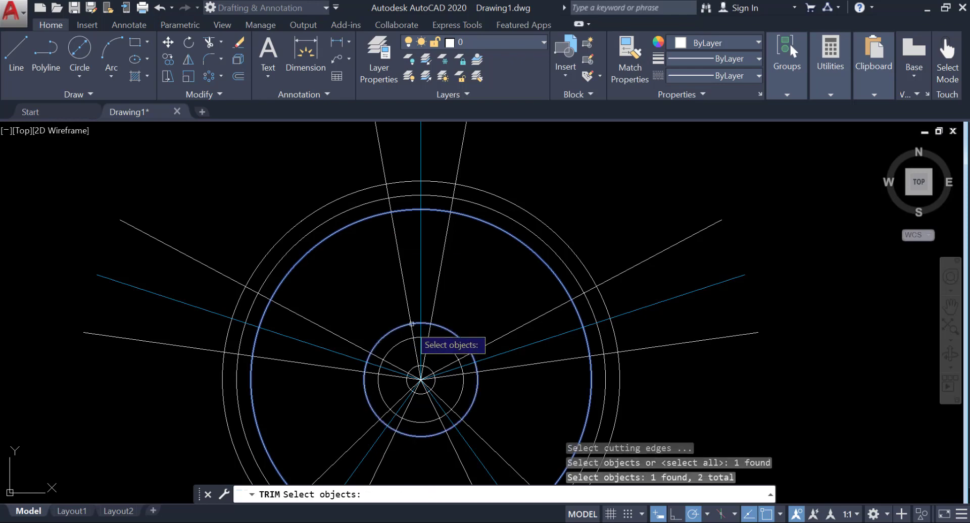
key(Return)
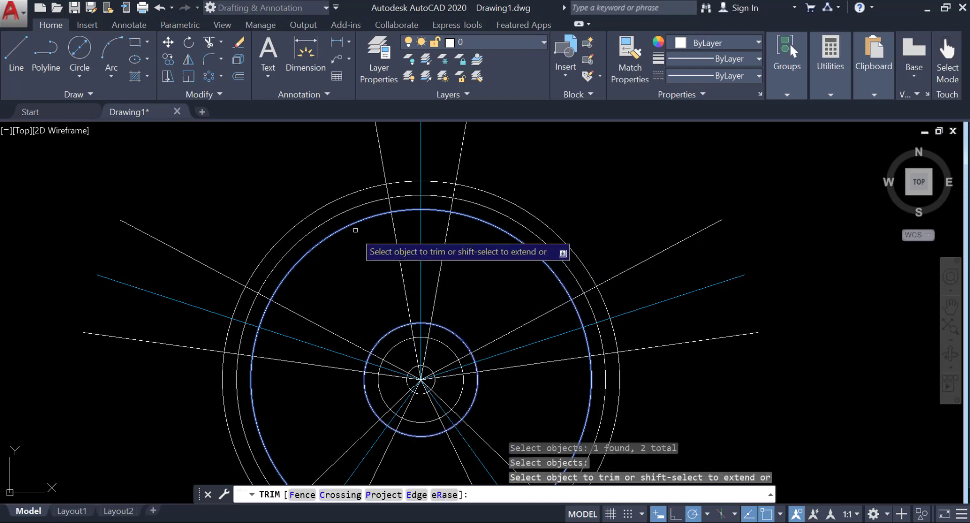
click(380, 151)
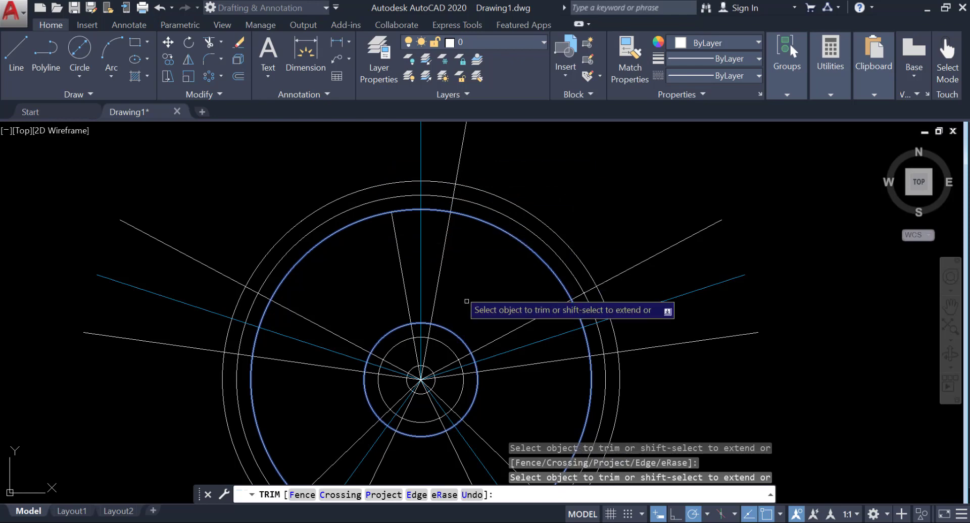
click(415, 334)
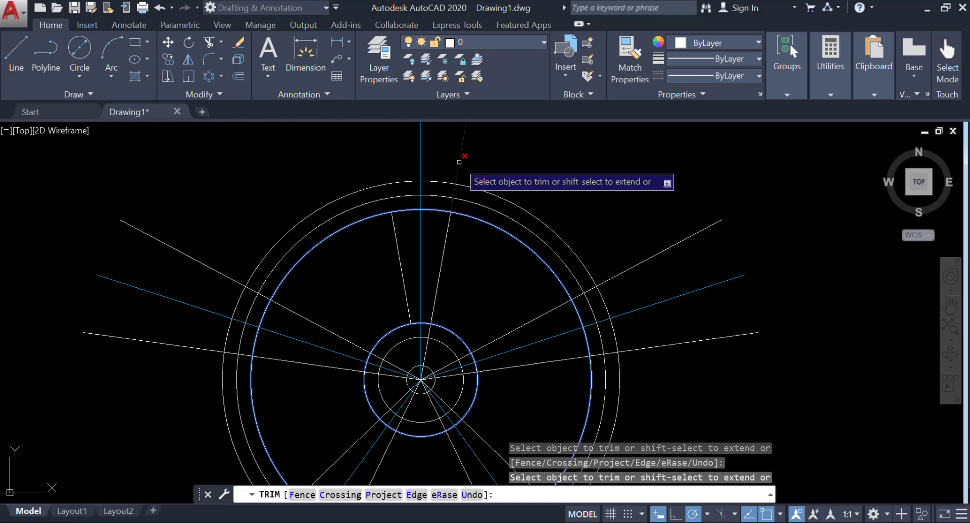
- Undo the trim of the upper-left angled line and leave the Trim command
key(Escape)
key(ctrl+z)
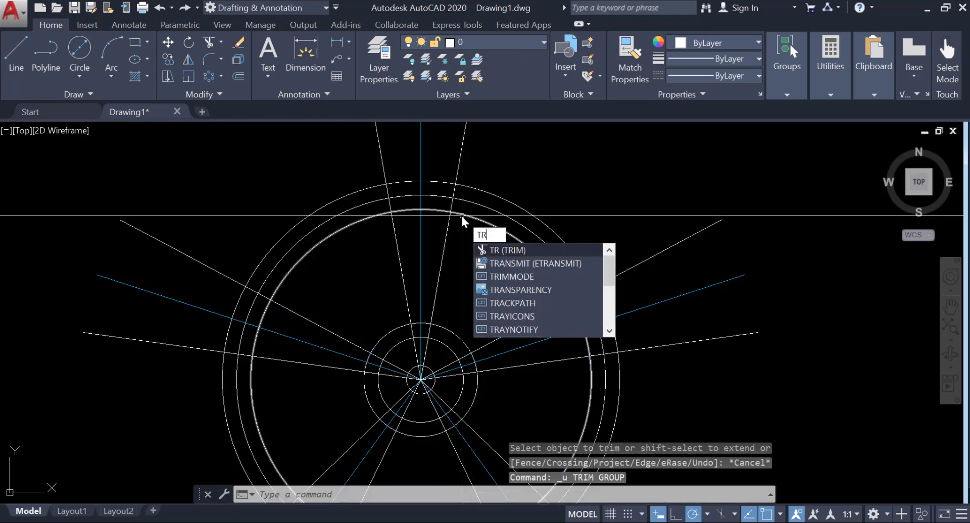
key(Escape)
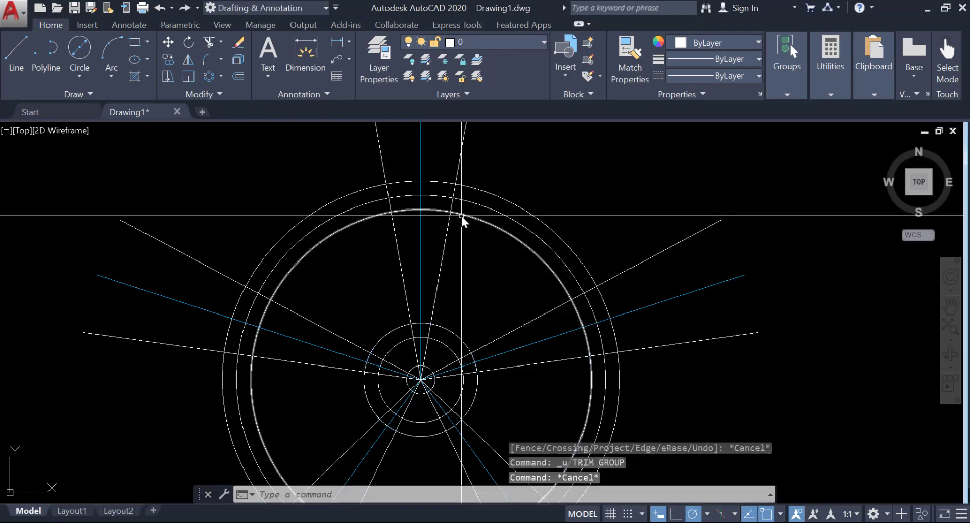
click(210, 40)
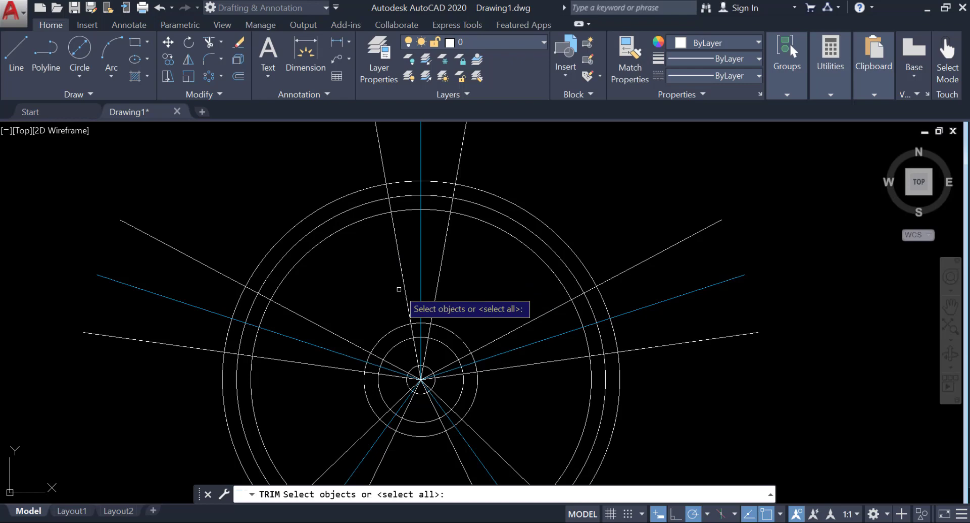
key(ctrl+z)
key(Escape)
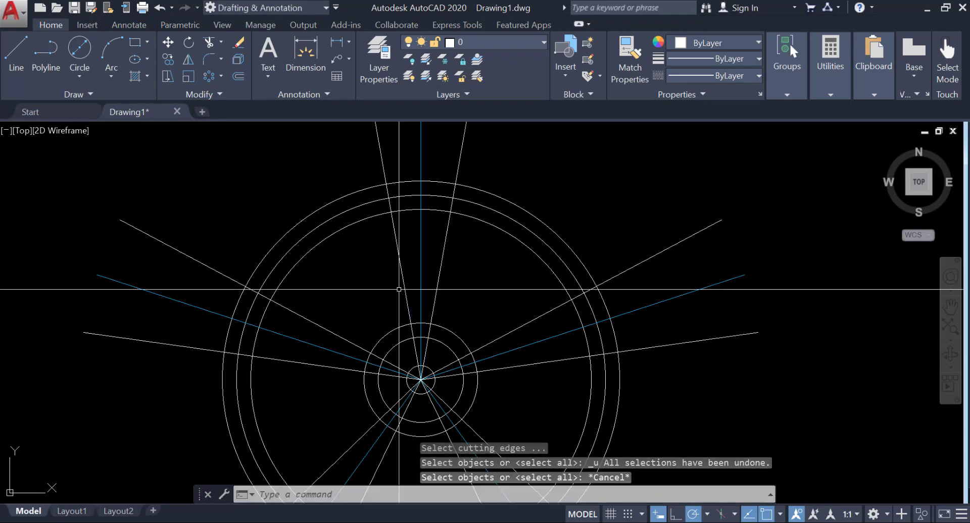
- Trim the top and right-hand pairs of white spoke lines beyond the rim's innermost circle, with that circle and the hub's outer circle as cutting edges
click(205, 44)
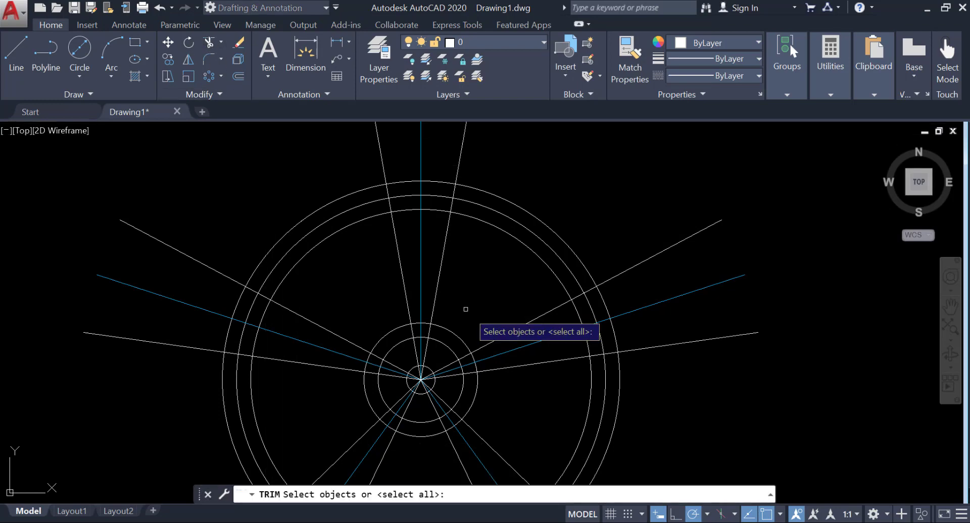
click(359, 188)
click(358, 195)
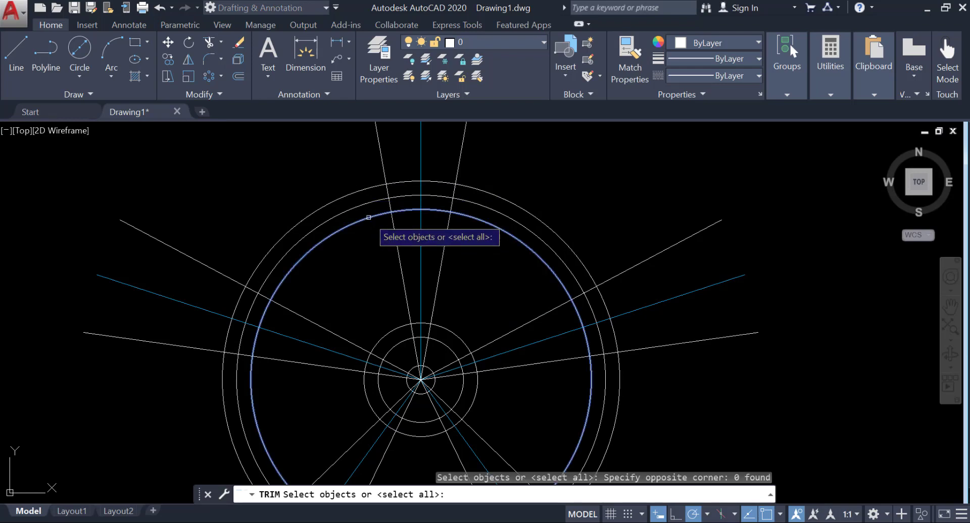
click(369, 216)
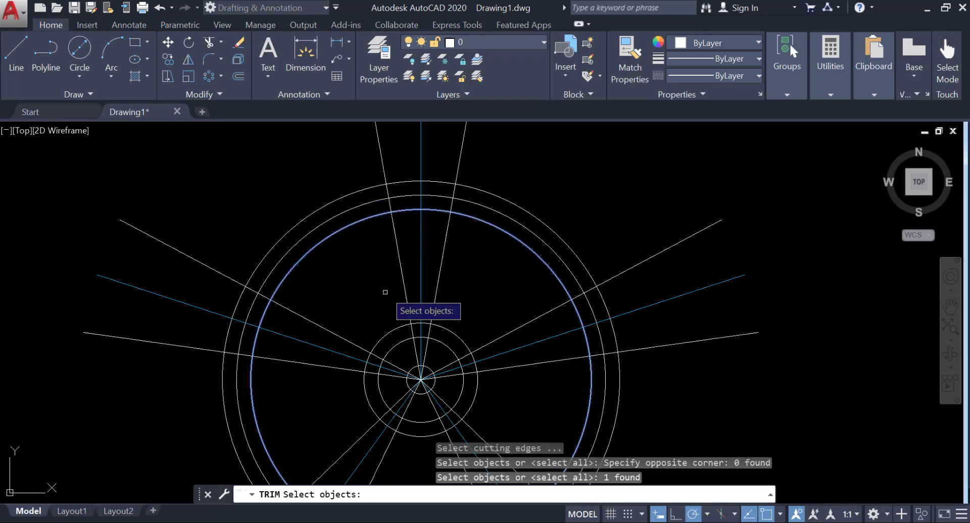
click(396, 328)
key(Return)
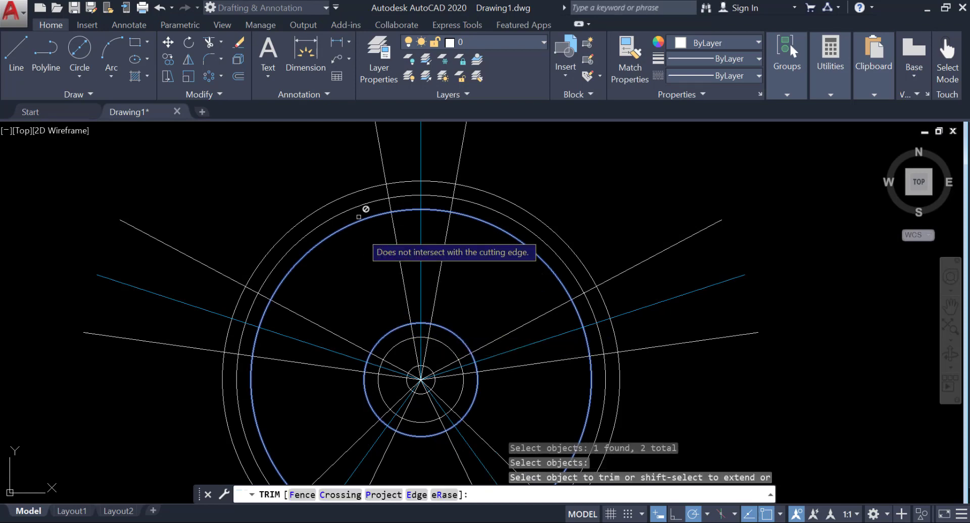
click(382, 156)
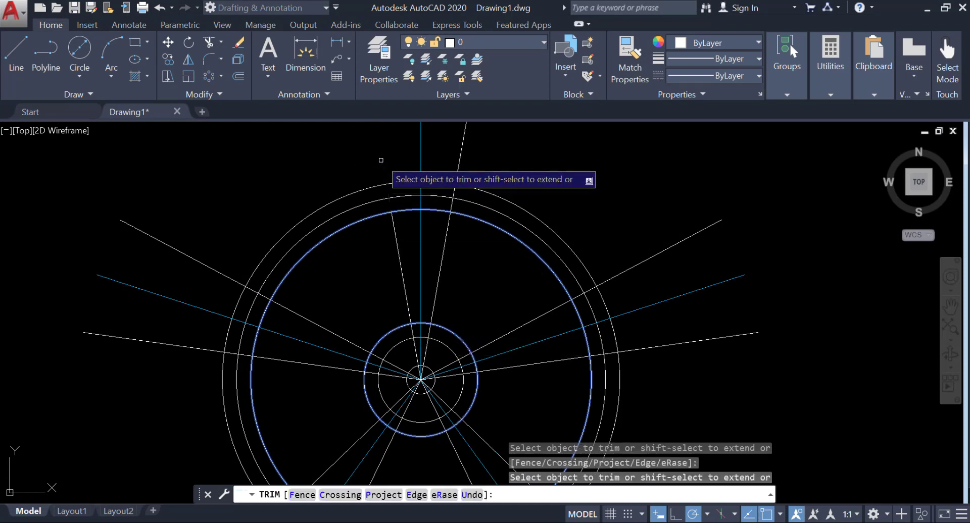
click(459, 167)
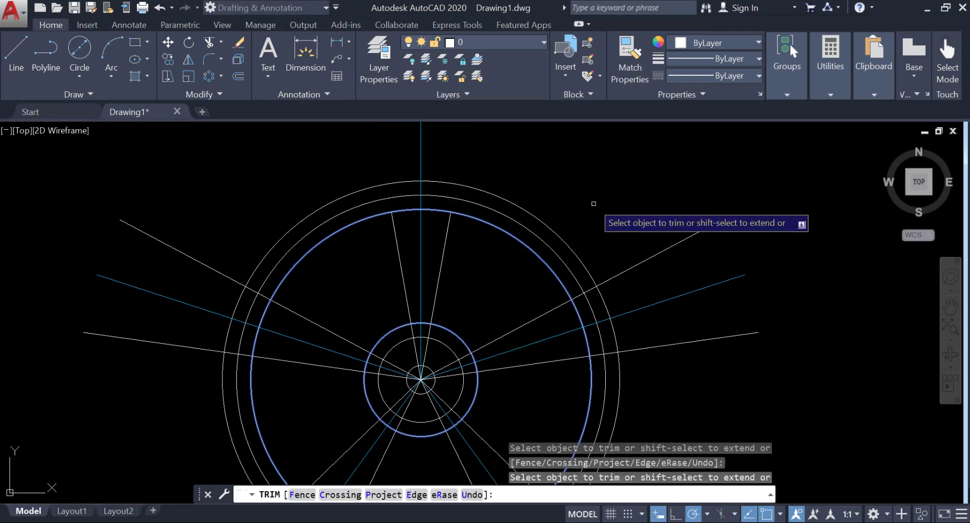
click(649, 265)
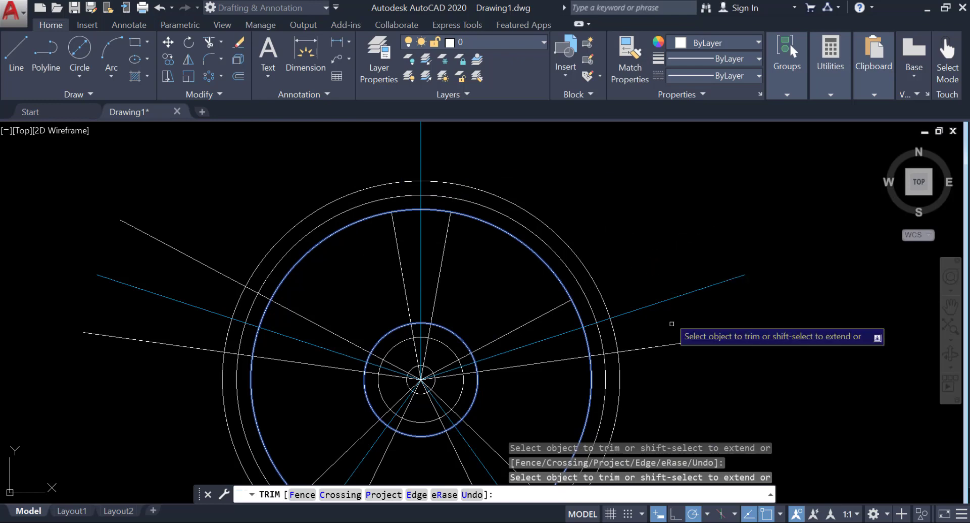
click(677, 346)
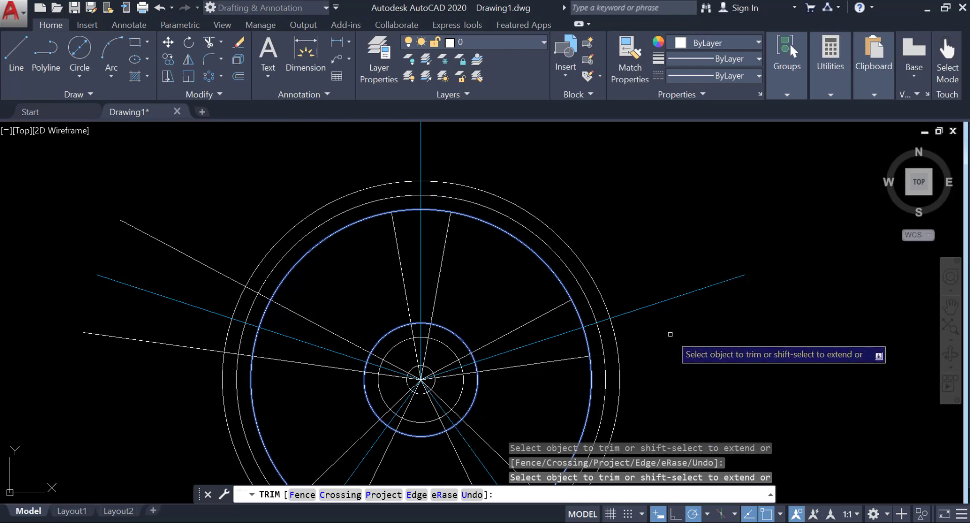
- Trim the white lines of the two lower spokes and the left spoke beyond the rim's innermost circle
middle_drag(650, 391, 561, 214)
click(493, 358)
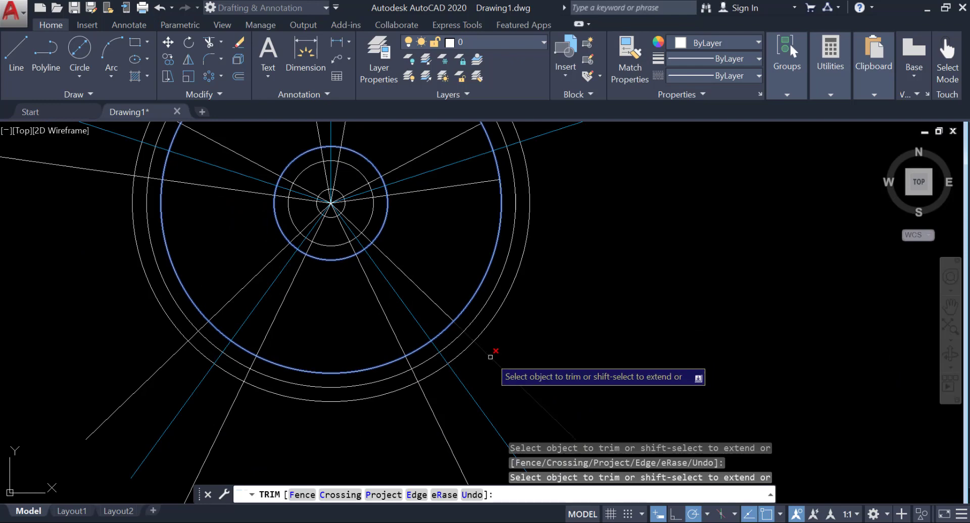
click(431, 405)
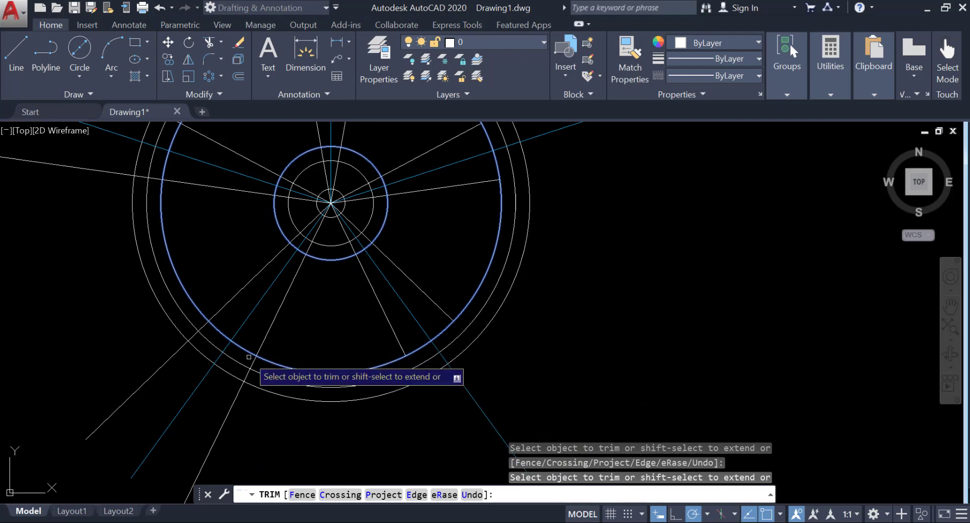
click(232, 400)
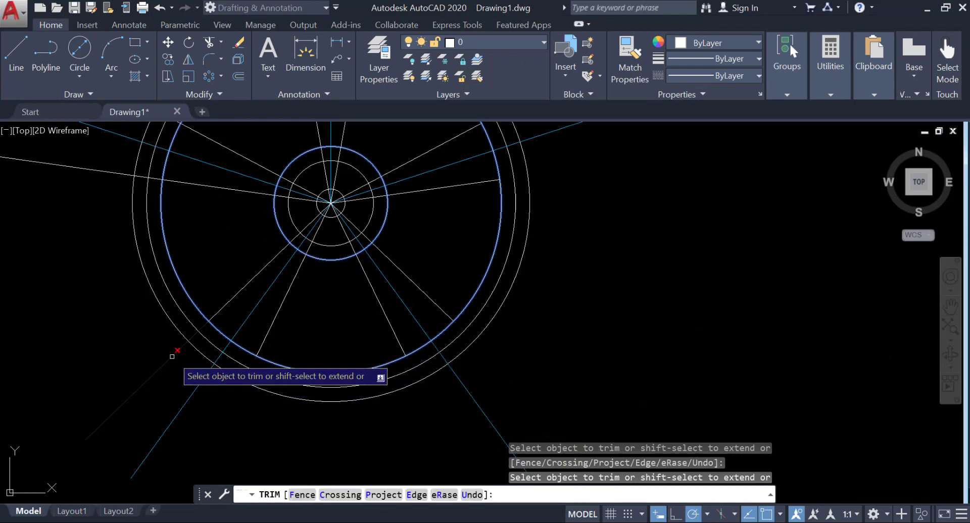
middle_drag(211, 236, 293, 386)
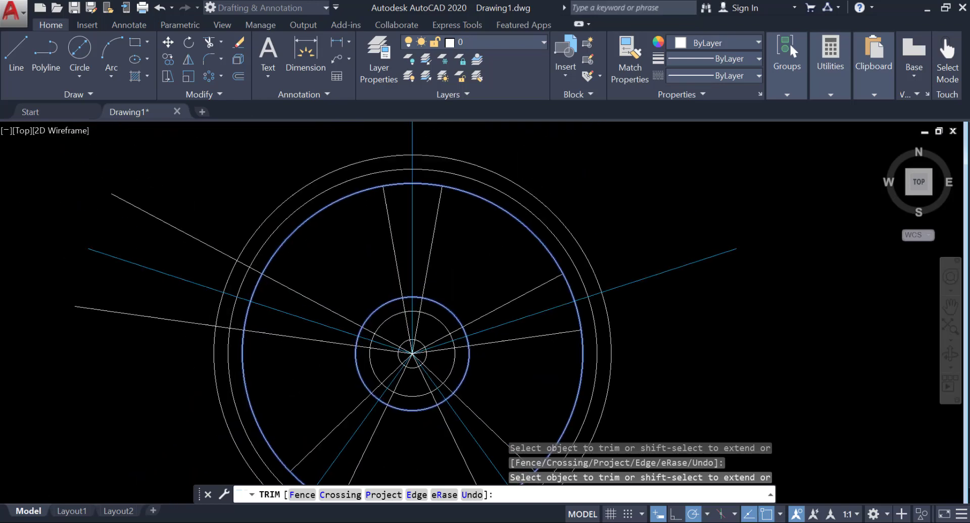
click(208, 248)
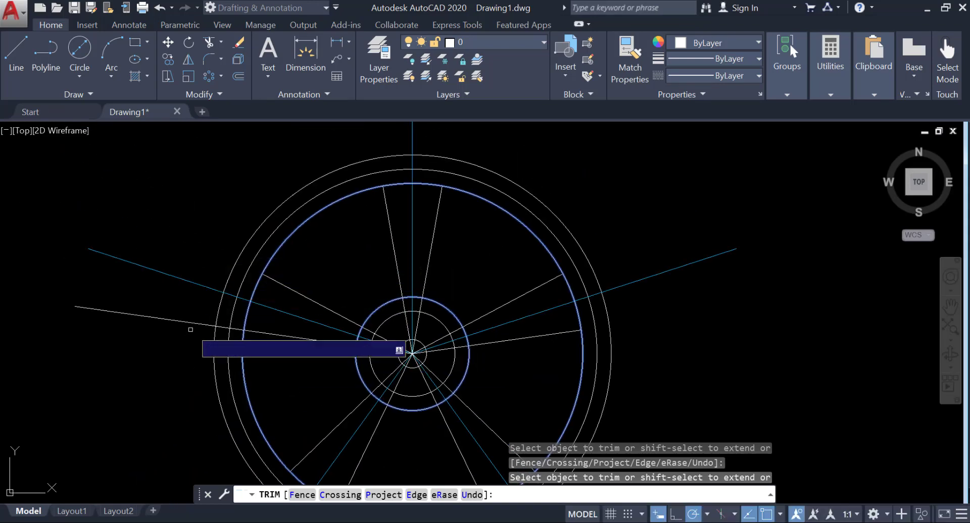
click(190, 322)
- Trim the white spoke lines inside the hub's outer circle and finish the Trim command
mouse_move(400, 321)
middle_down()
mouse_move(337, 245)
mouse_move(398, 290)
middle_up()
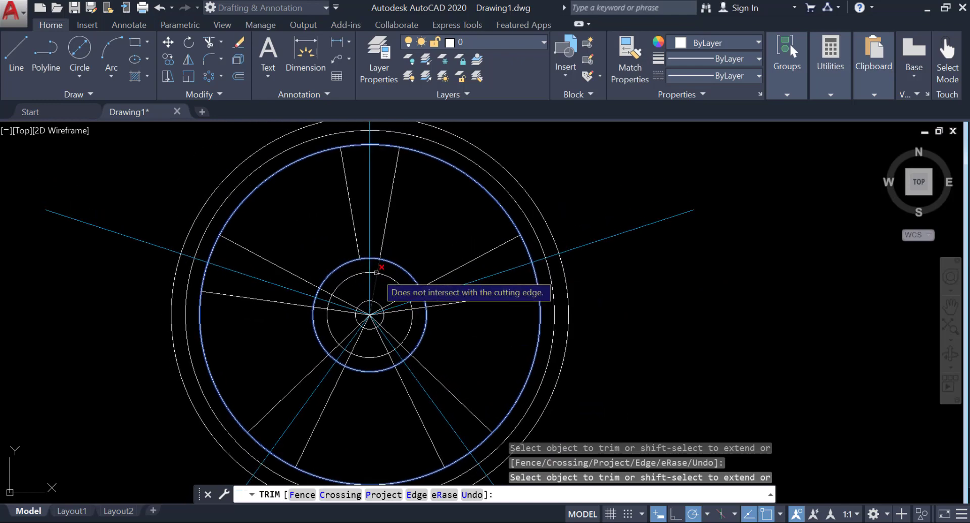
click(377, 270)
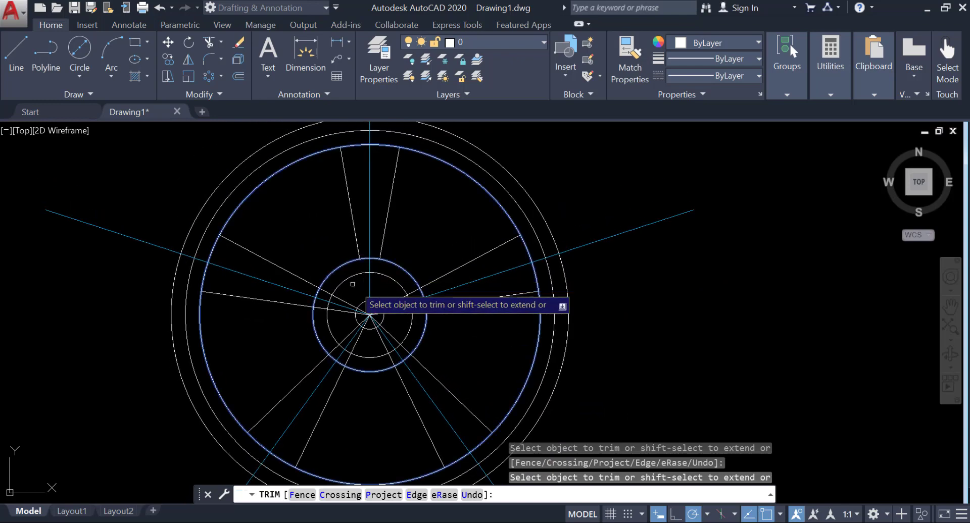
click(327, 284)
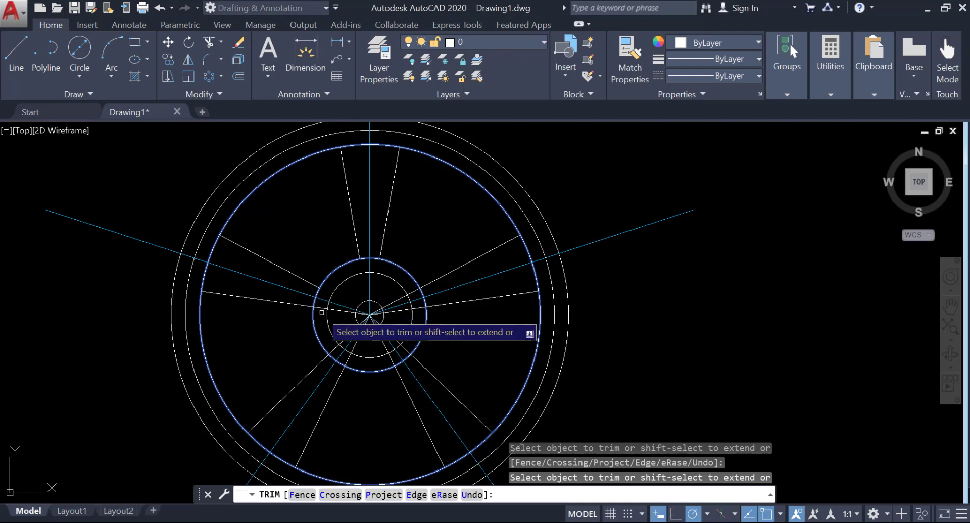
click(323, 306)
click(340, 351)
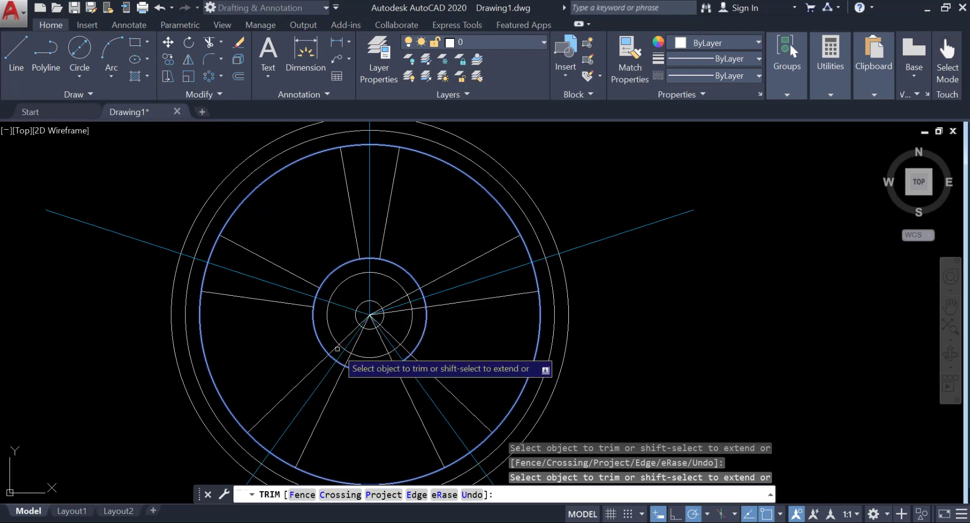
click(349, 358)
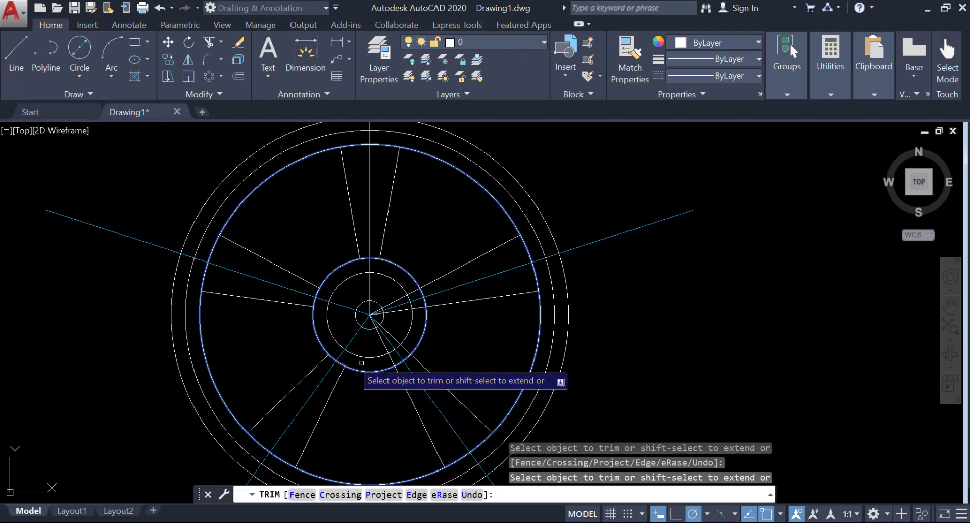
click(399, 342)
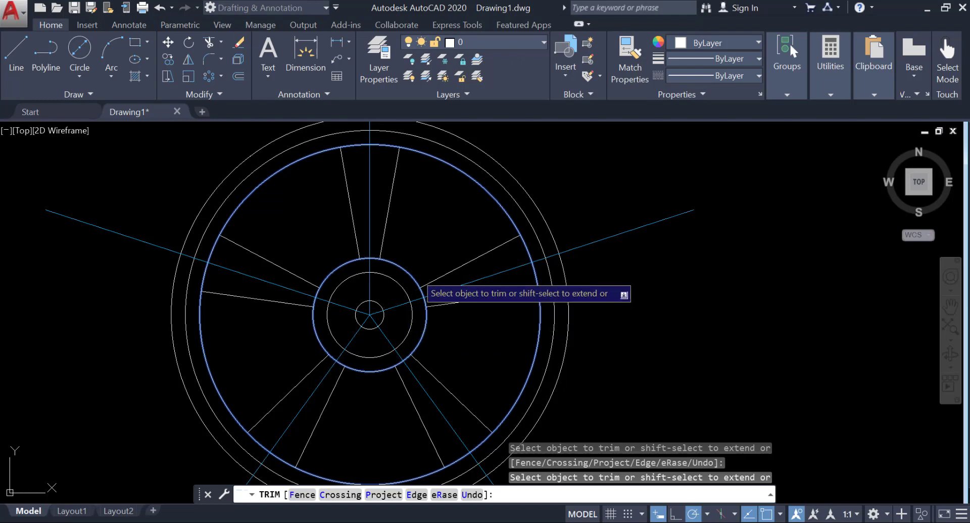
key(Return)
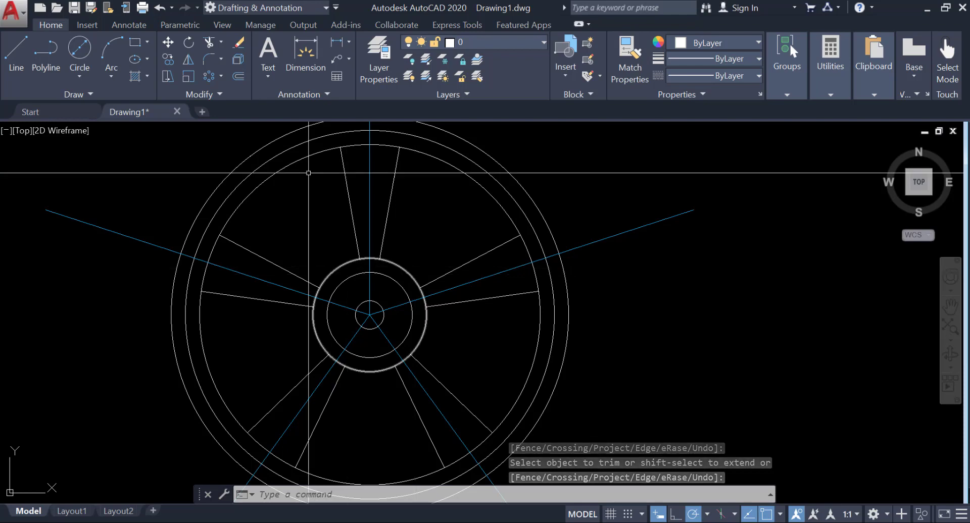
- Trim the rim's innermost circle and the hub's outer circle between each spoke's two lines, using all ten white spoke lines as cutting edges
click(208, 38)
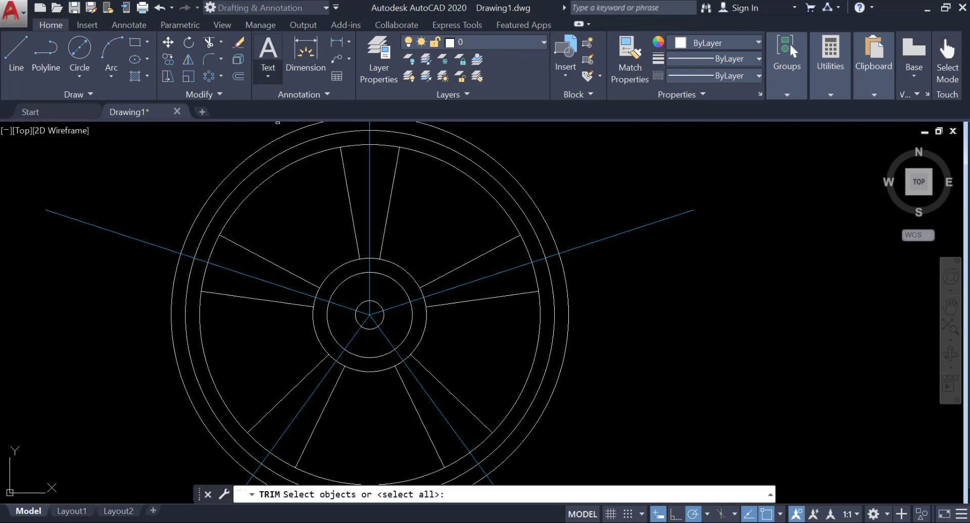
click(350, 210)
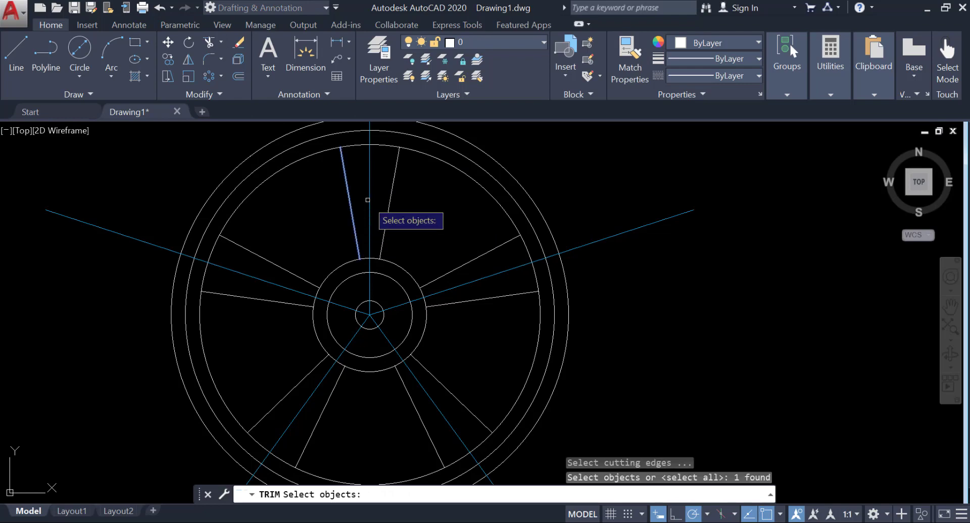
click(390, 211)
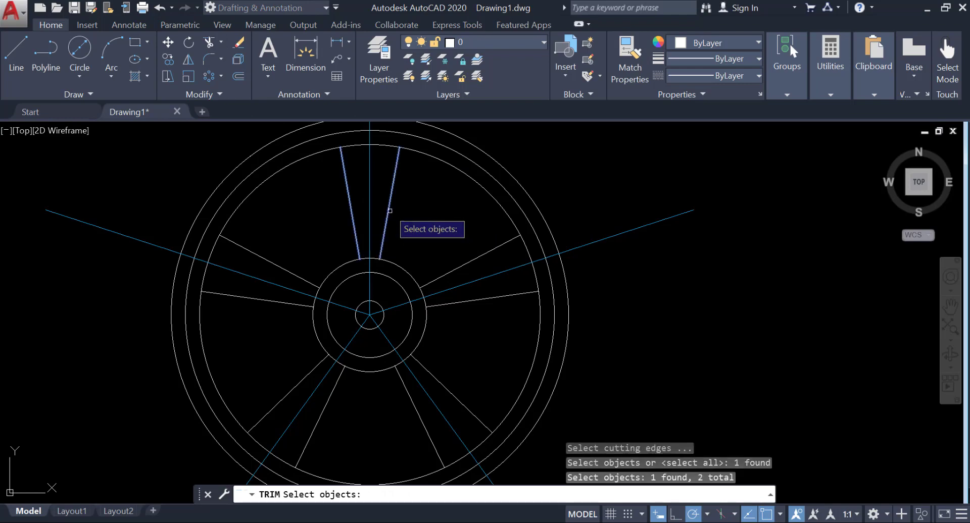
click(463, 266)
click(480, 299)
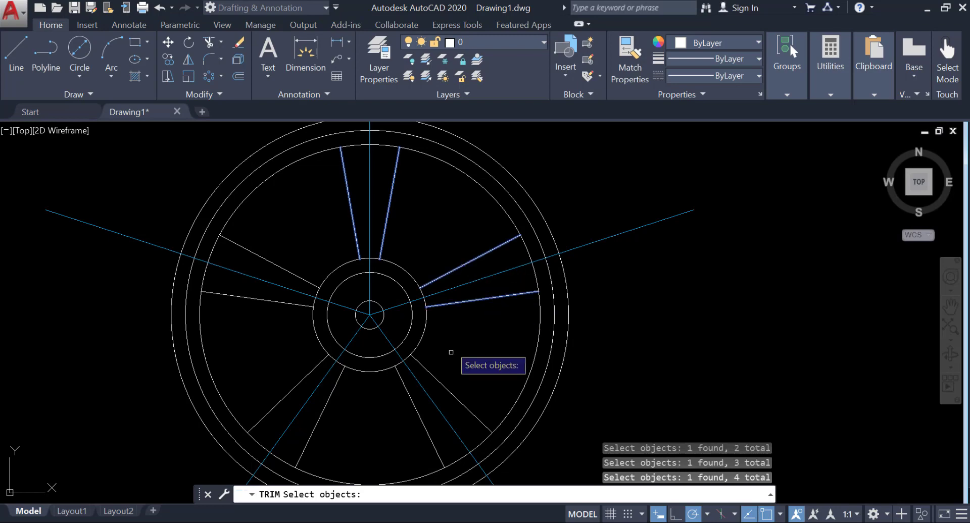
click(445, 386)
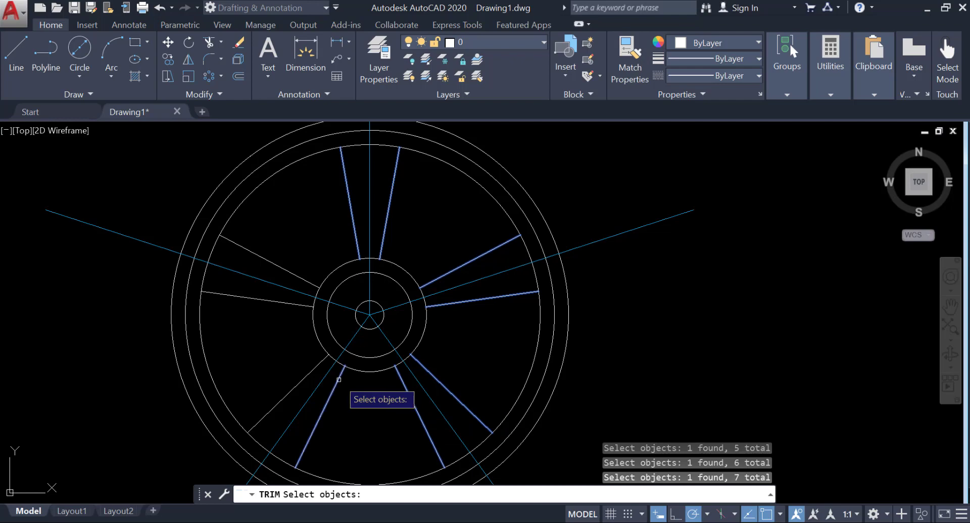
click(314, 370)
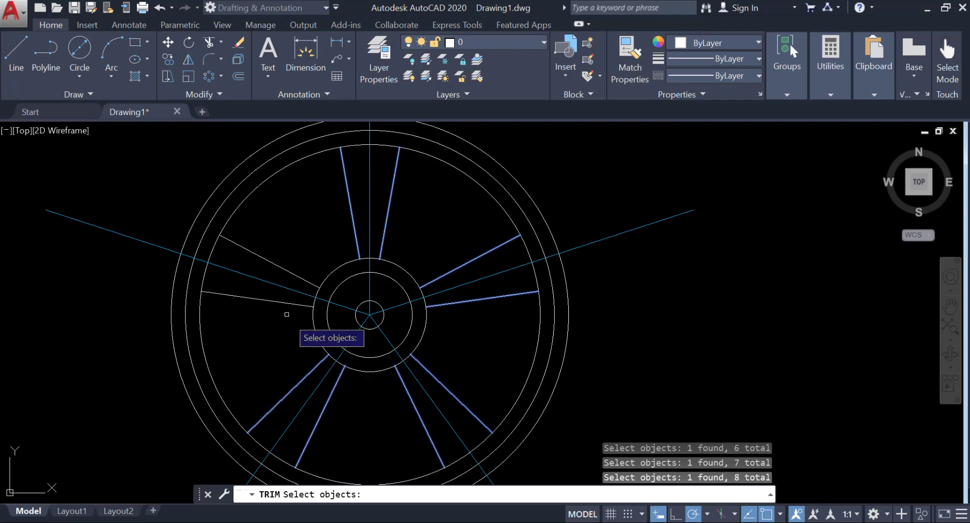
click(294, 275)
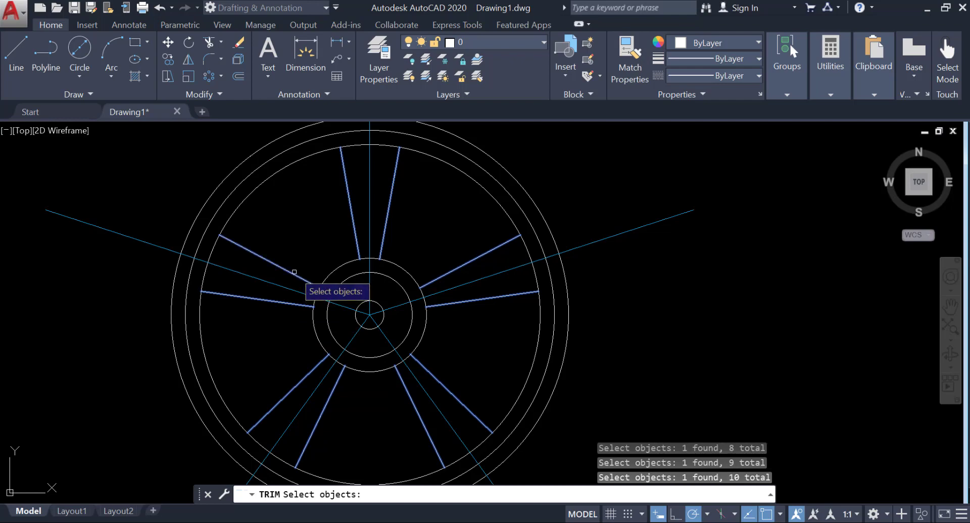
key(Return)
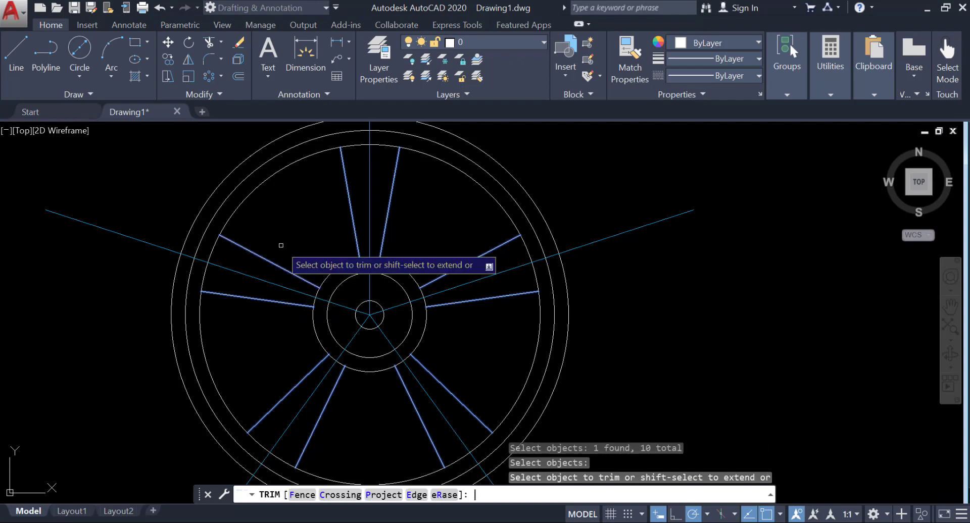
click(212, 249)
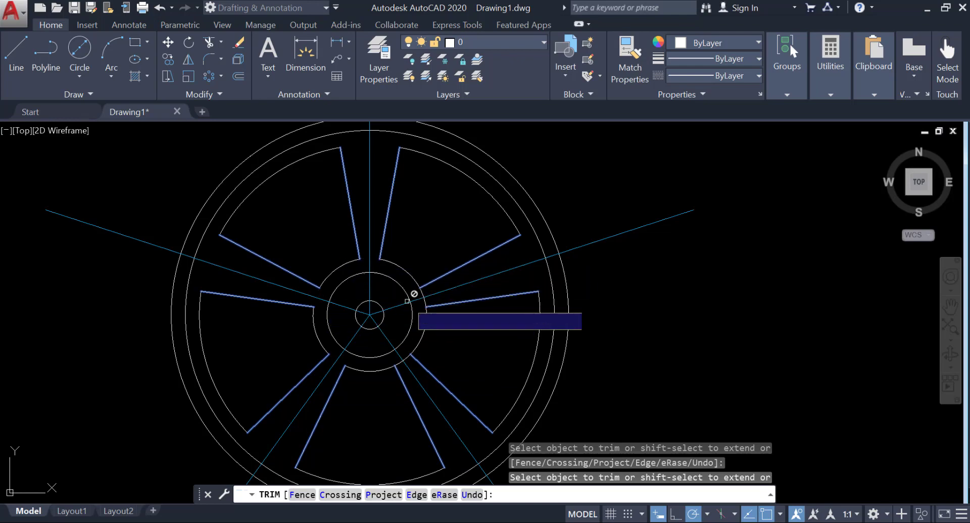
scroll(409, 300, up, 2)
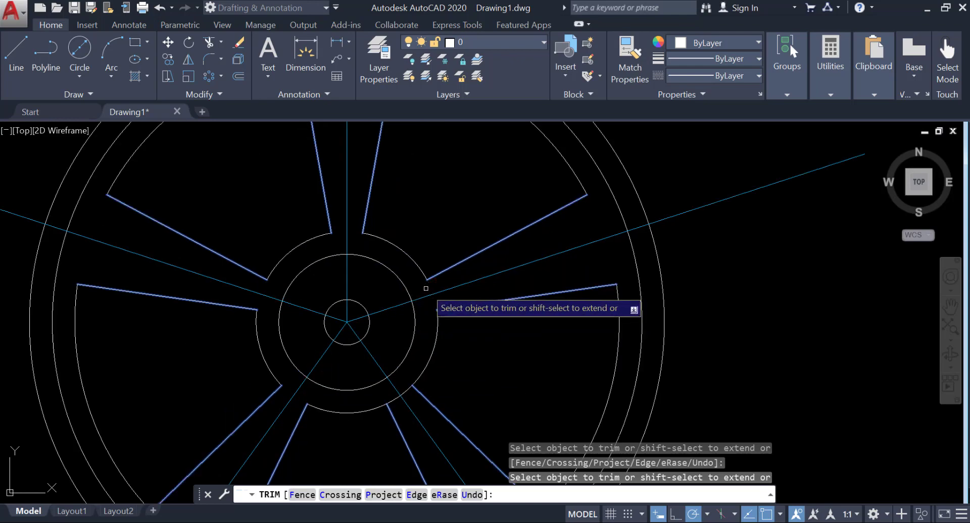
scroll(431, 288, down, 2)
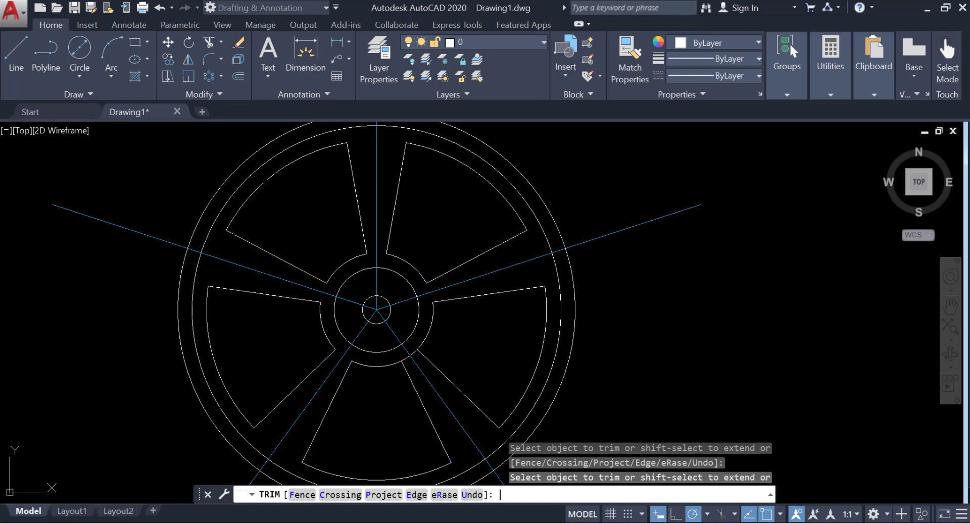
key(Escape)
scroll(431, 239, down, 3)
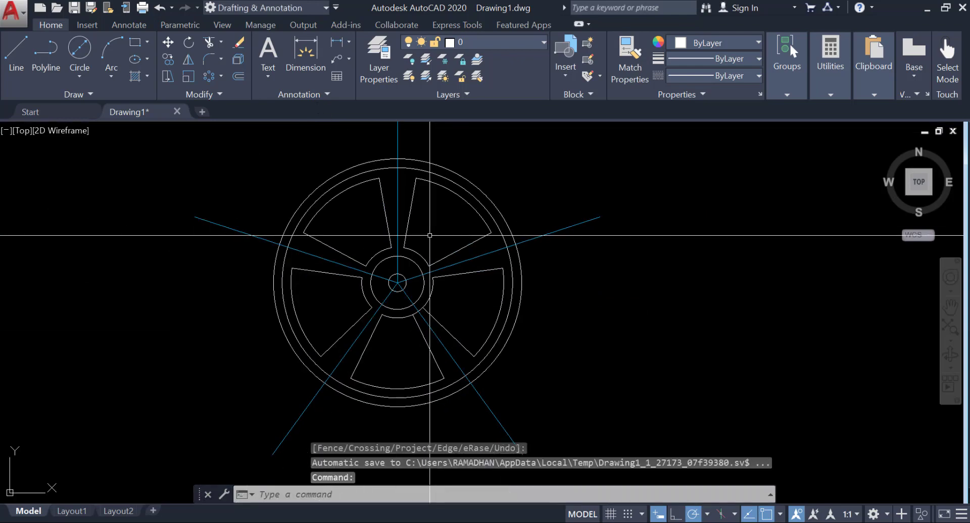
middle_drag(431, 239, 469, 238)
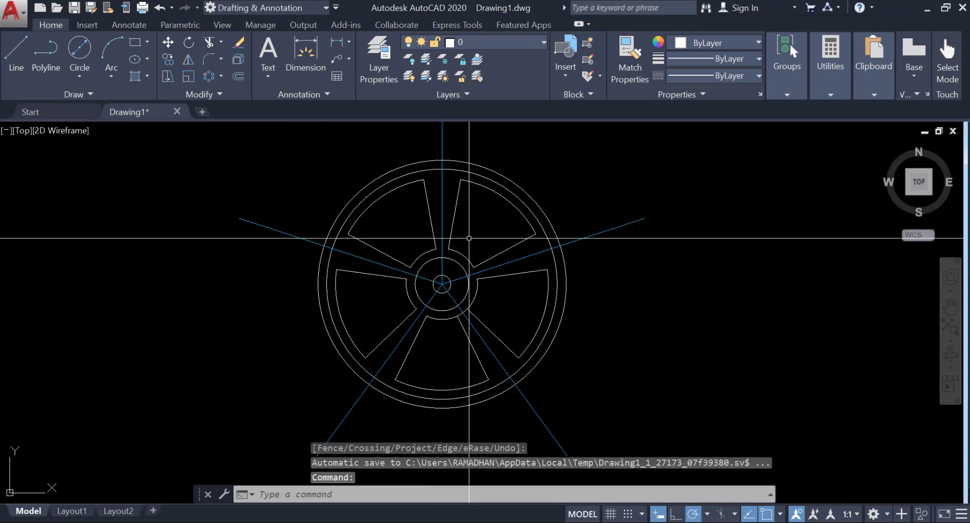
click(243, 41)
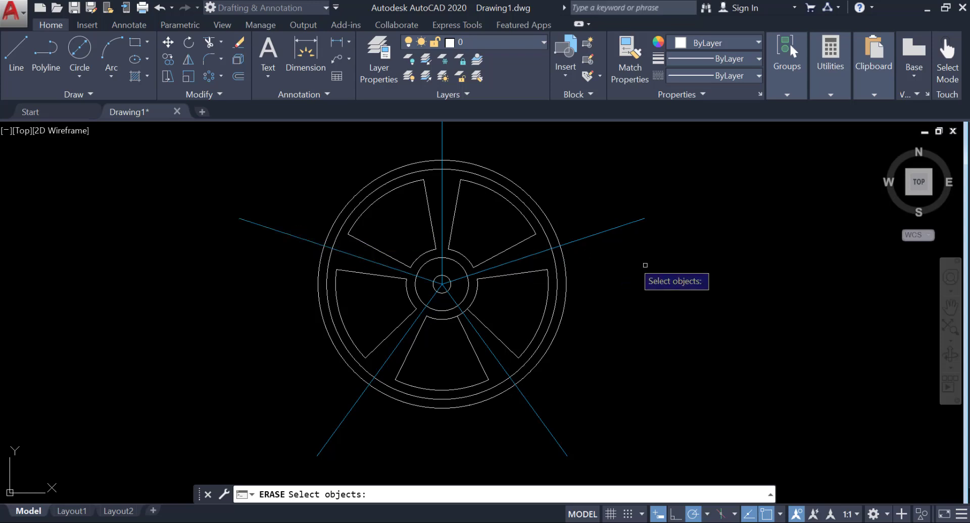
key(Escape)
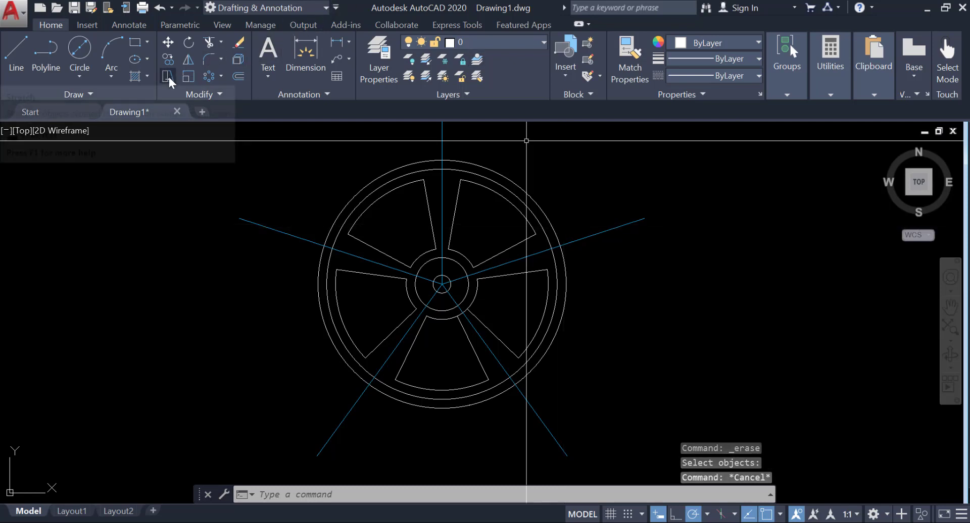
- Start the Fillet command and check the required fillet radius in the pulley reference image
click(232, 99)
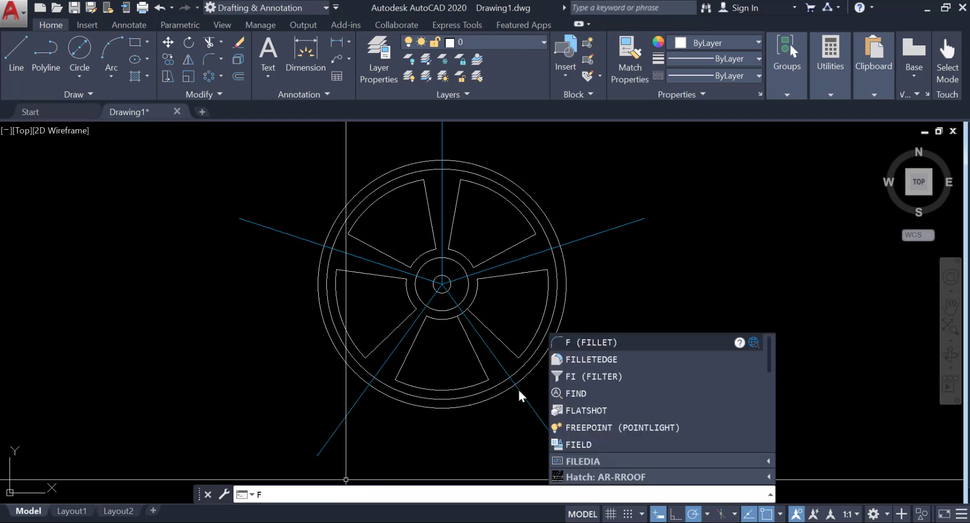
click(598, 341)
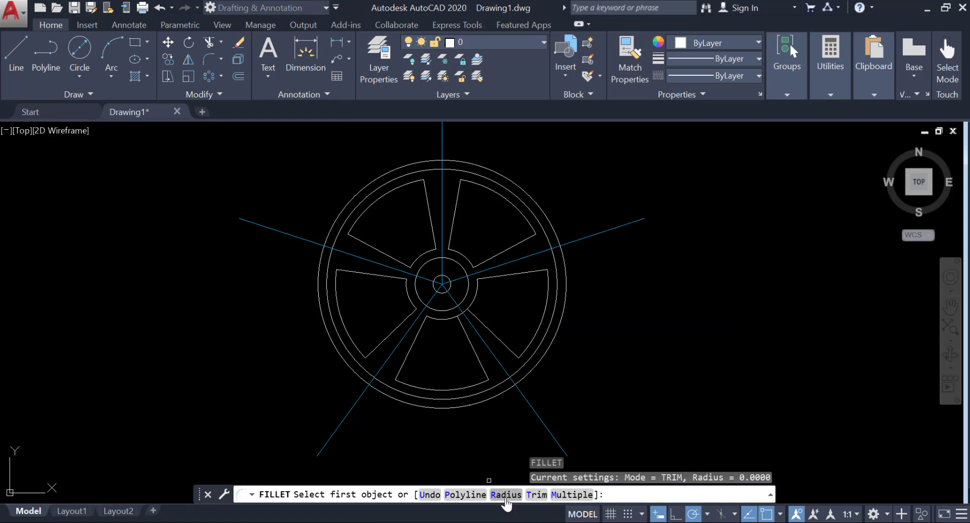
click(321, 522)
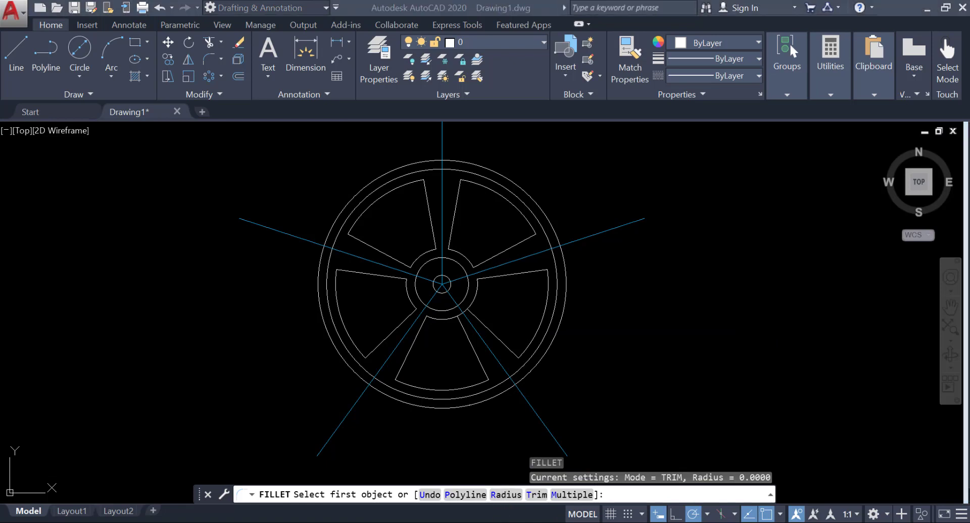
click(322, 522)
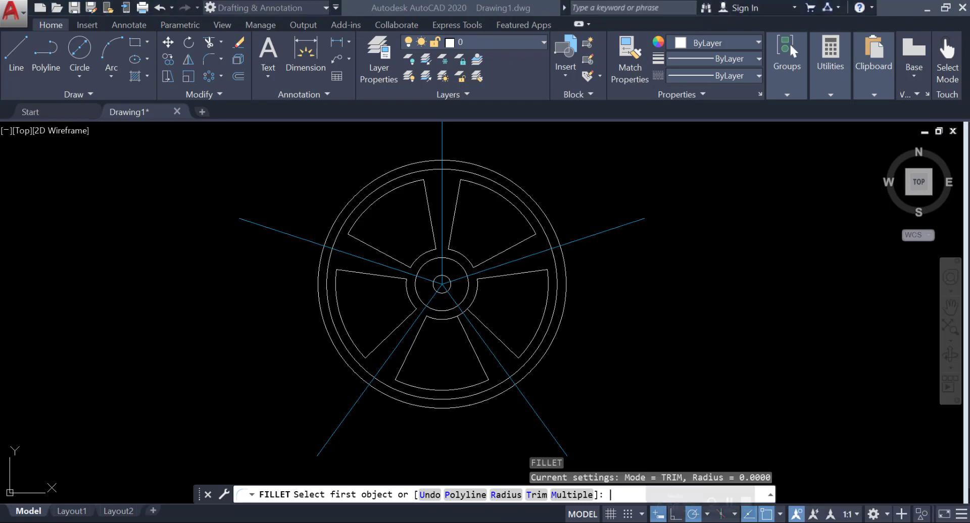
click(354, 522)
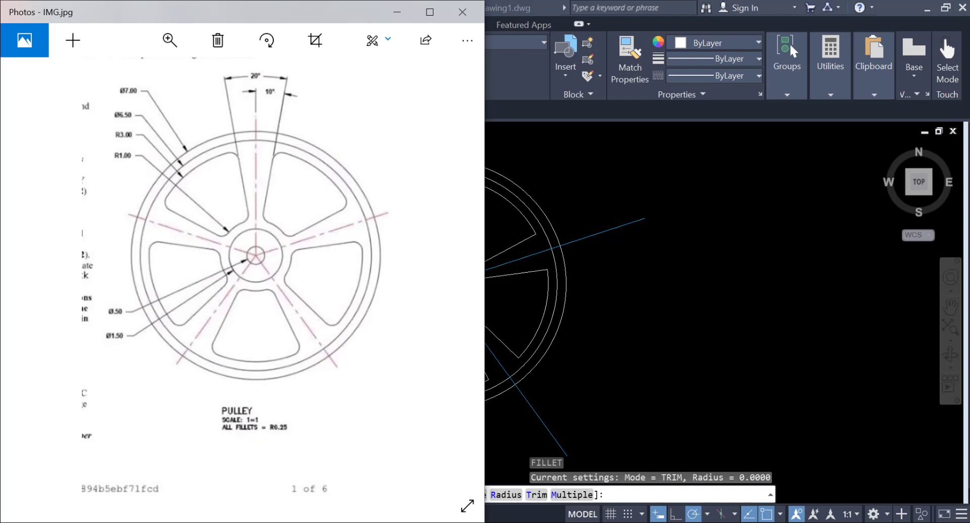
click(354, 522)
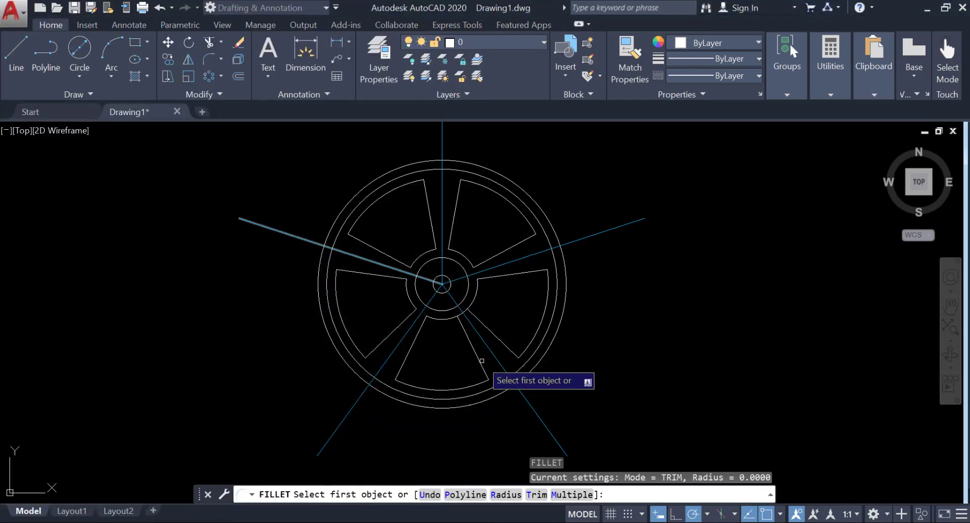
- Try to fillet the two inner corners of the bottom opening with a radius of 0.25
click(509, 494)
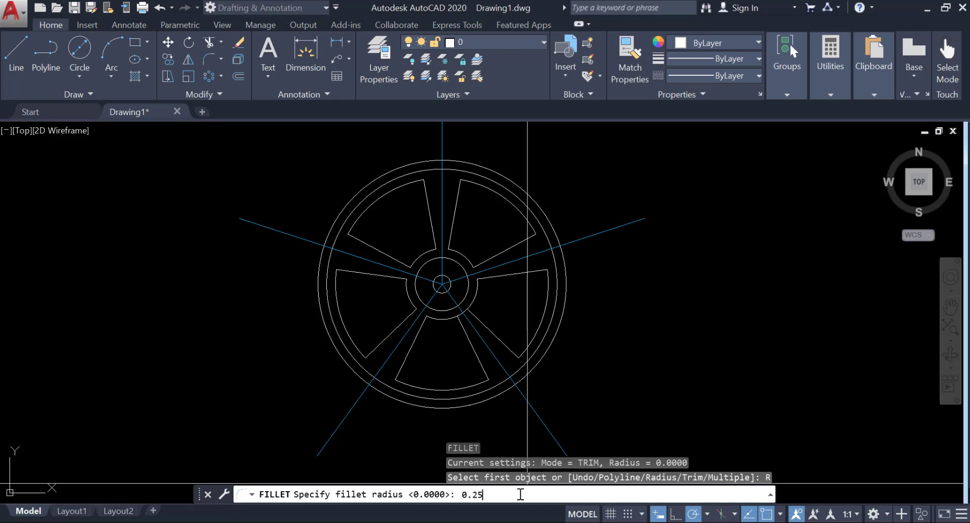
key(Return)
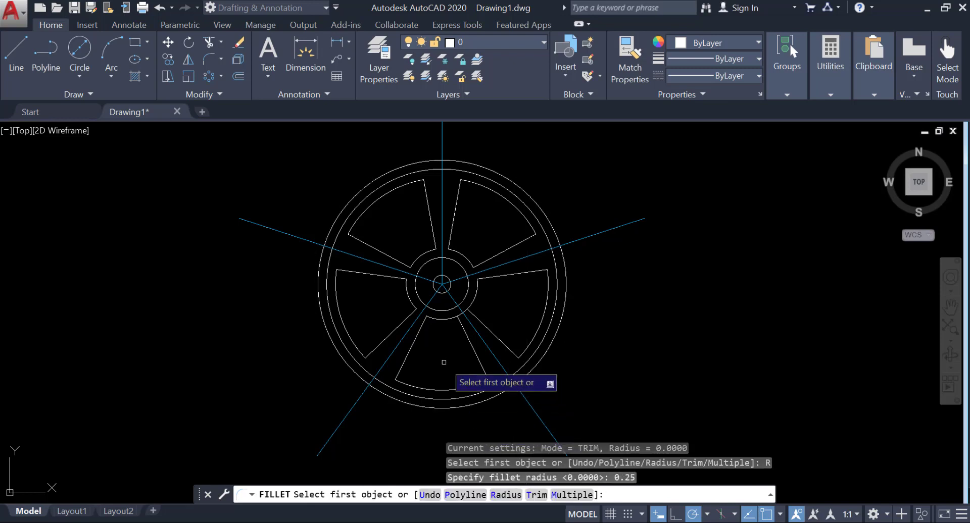
click(428, 317)
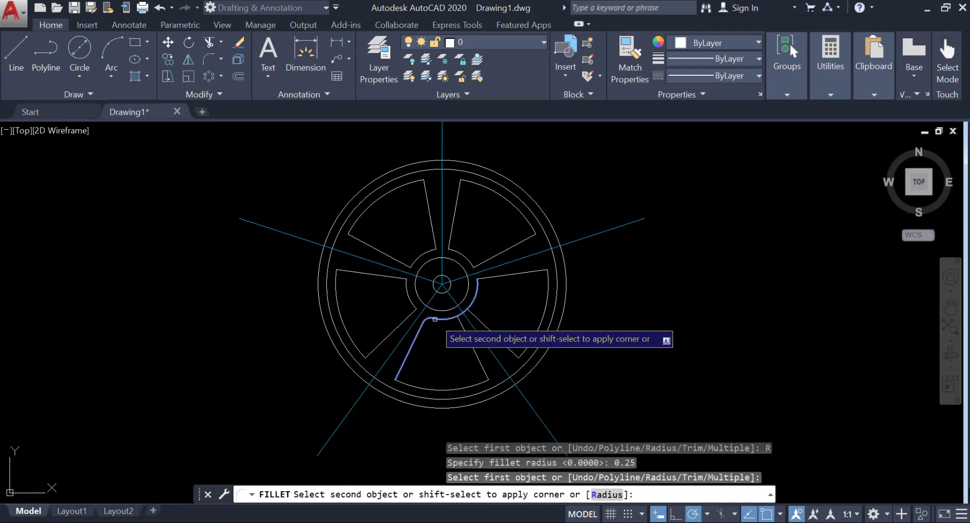
click(434, 319)
key(Return)
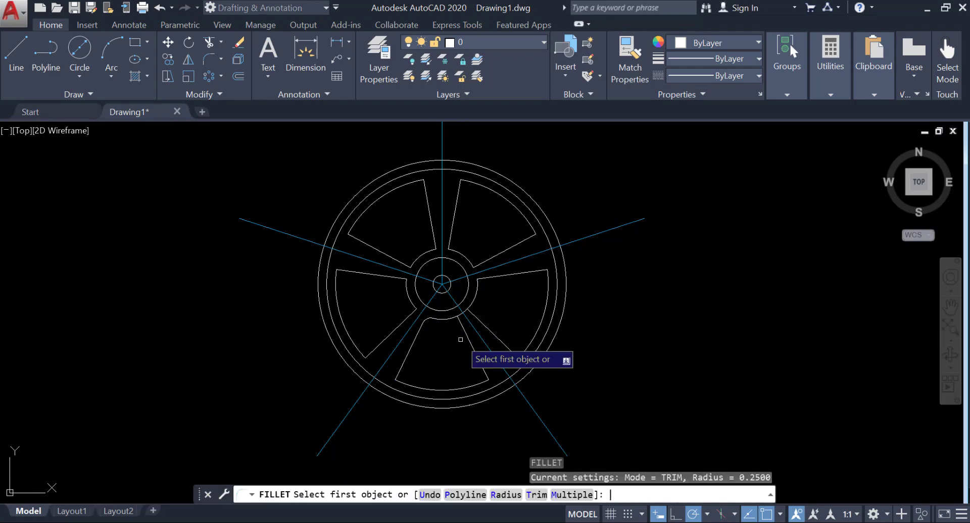
text(M)
key(Return)
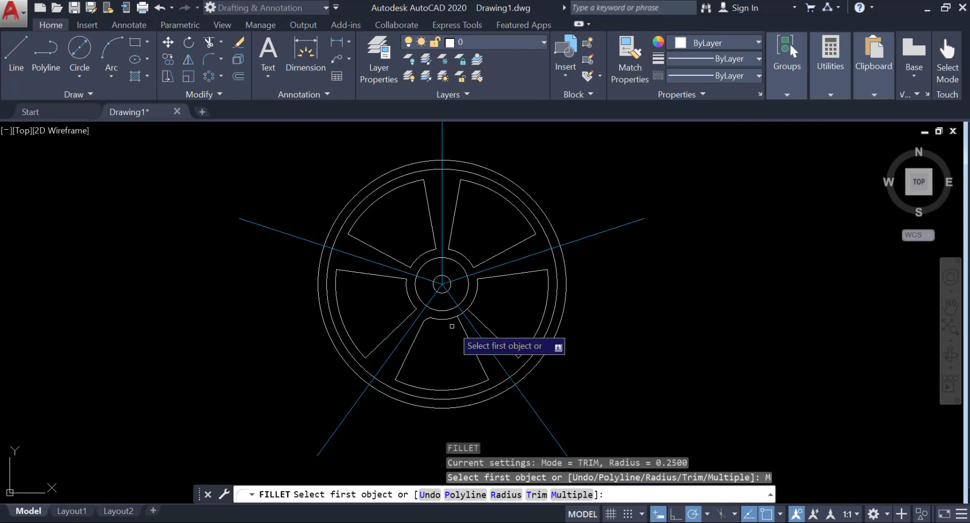
click(453, 322)
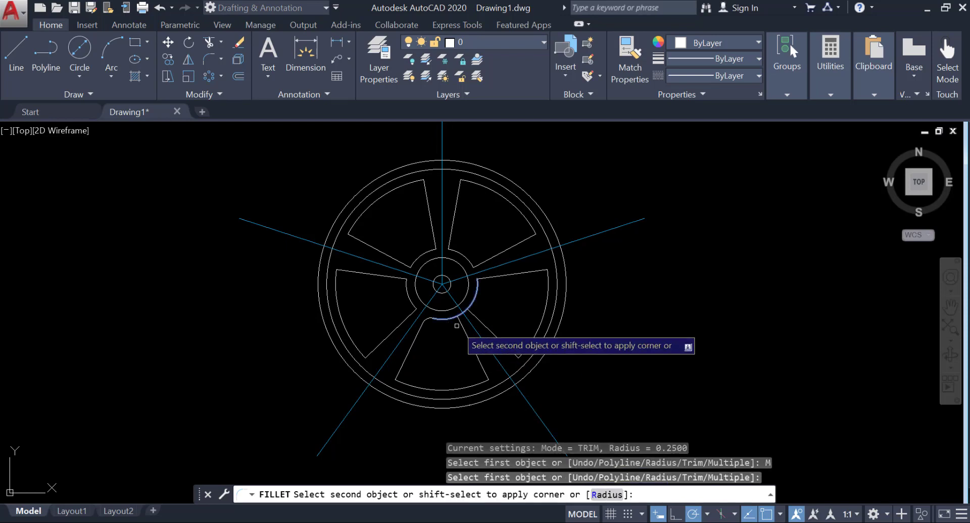
click(461, 328)
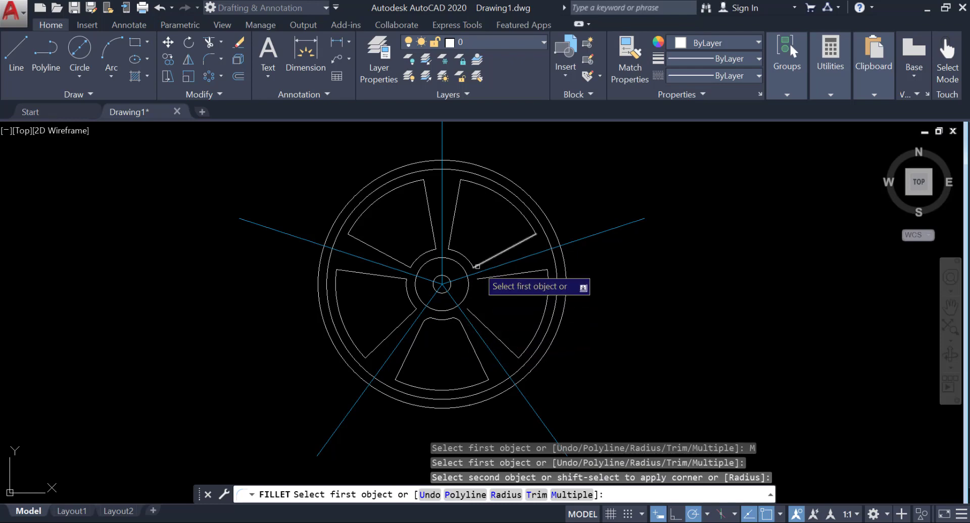
- Undo both fillets at the inner corners of the bottom opening
key(ctrl+z)
key(Escape)
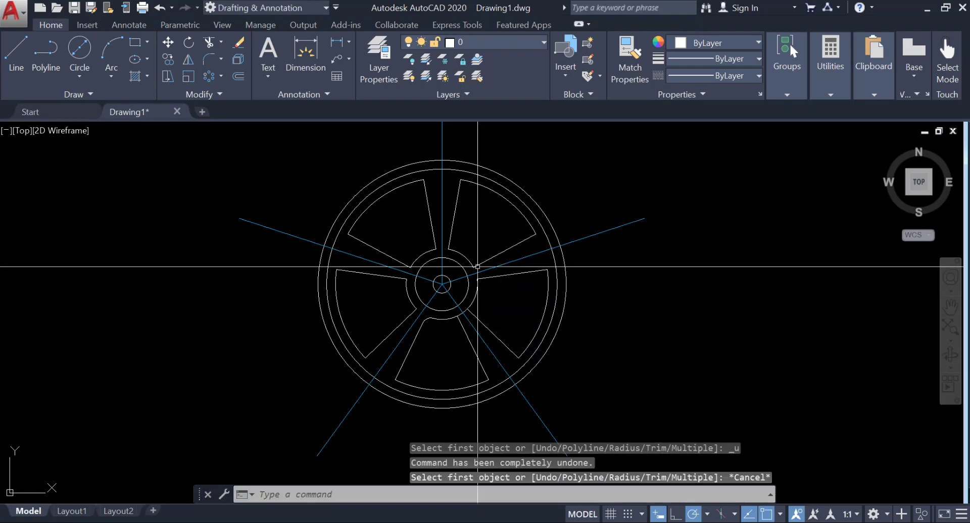
key(ctrl+z)
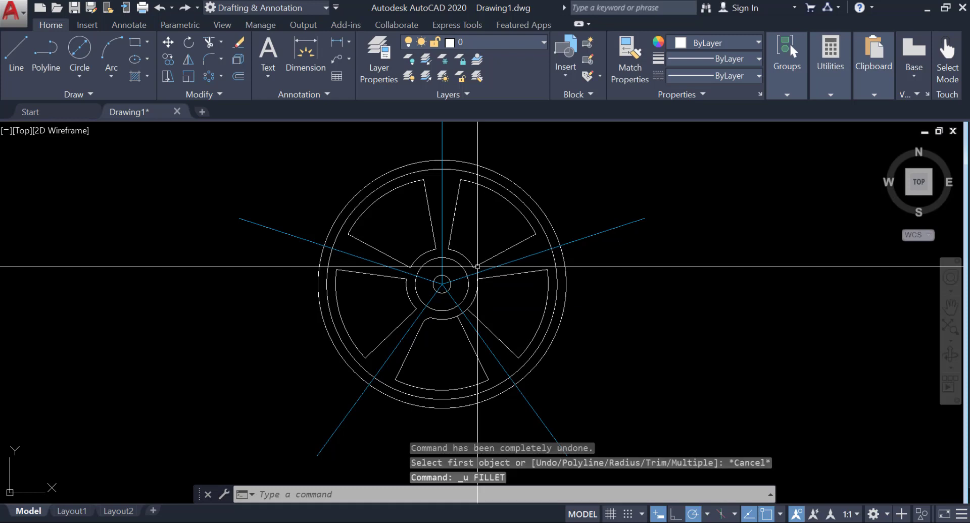
key(ctrl+z)
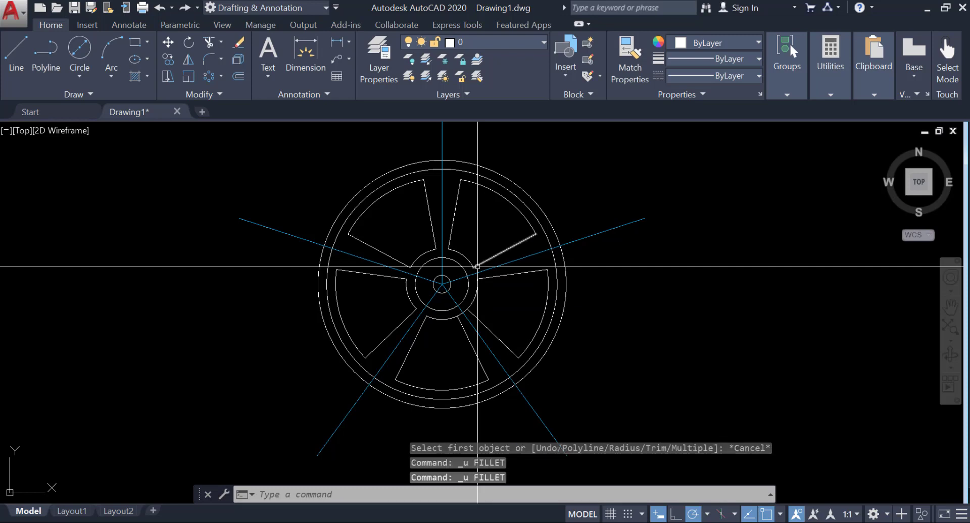
key(Escape)
text(tr)
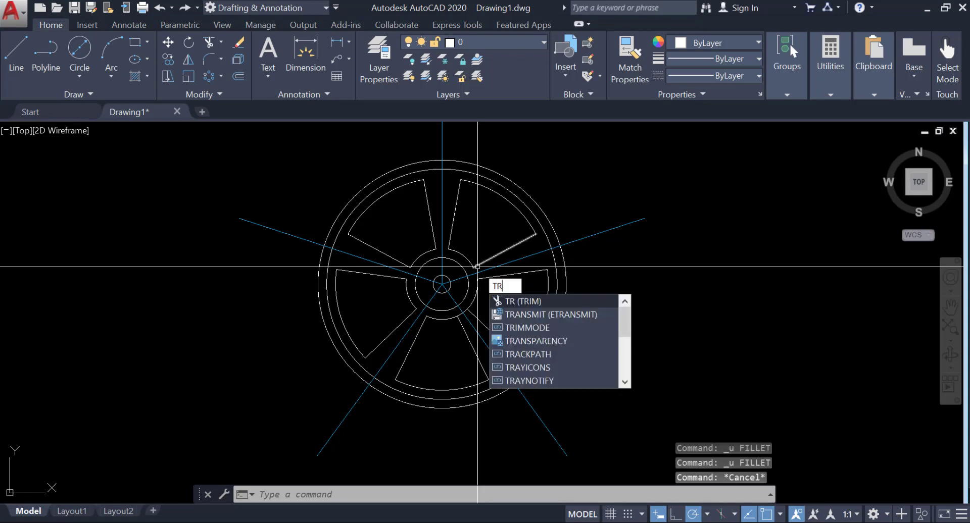
key(Return)
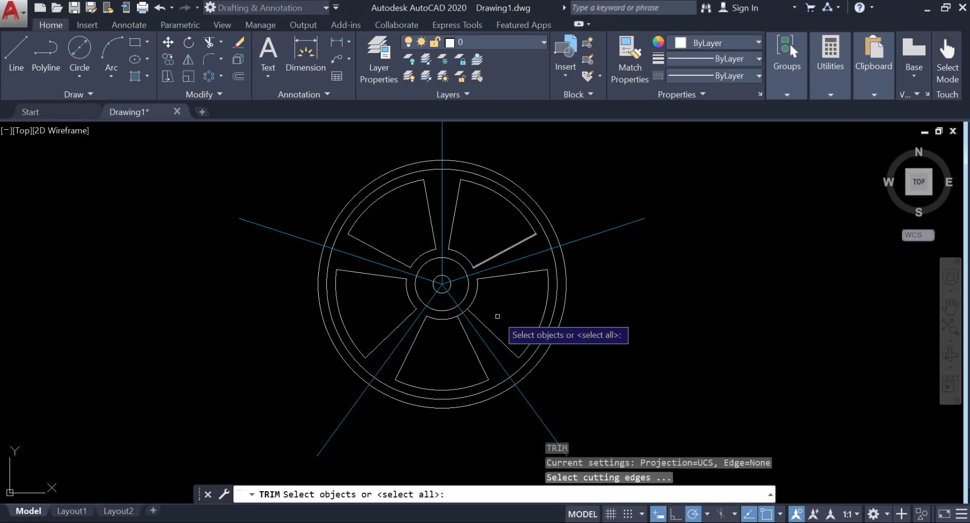
key(Escape)
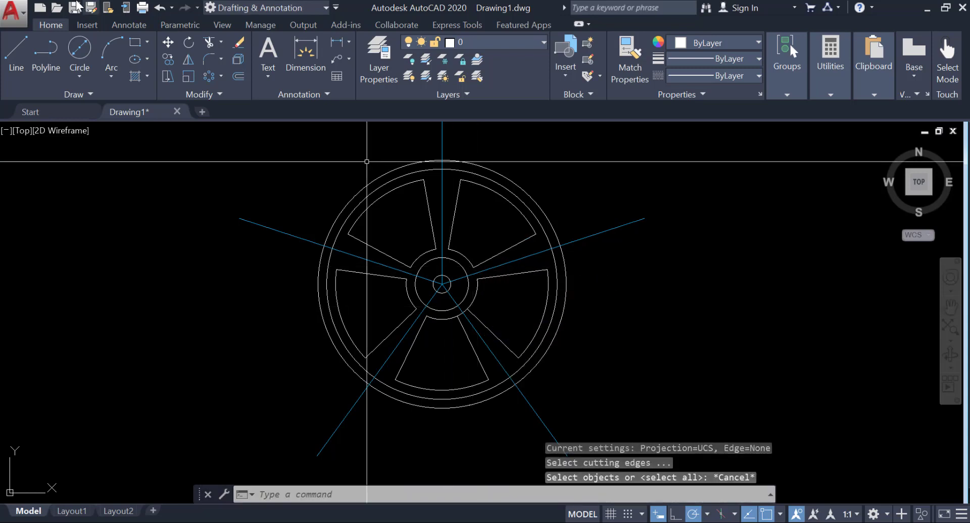
- Trim the leftover arc around the hub between the lower-right spoke's two white lines, using all objects as cutting edges
click(208, 42)
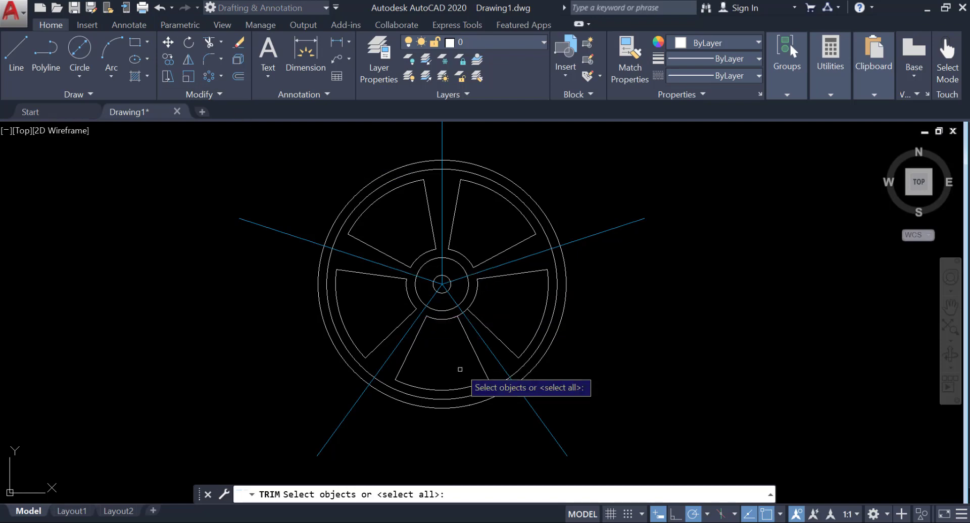
scroll(460, 367, up, 6)
scroll(456, 284, down, 3)
scroll(439, 277, up, 2)
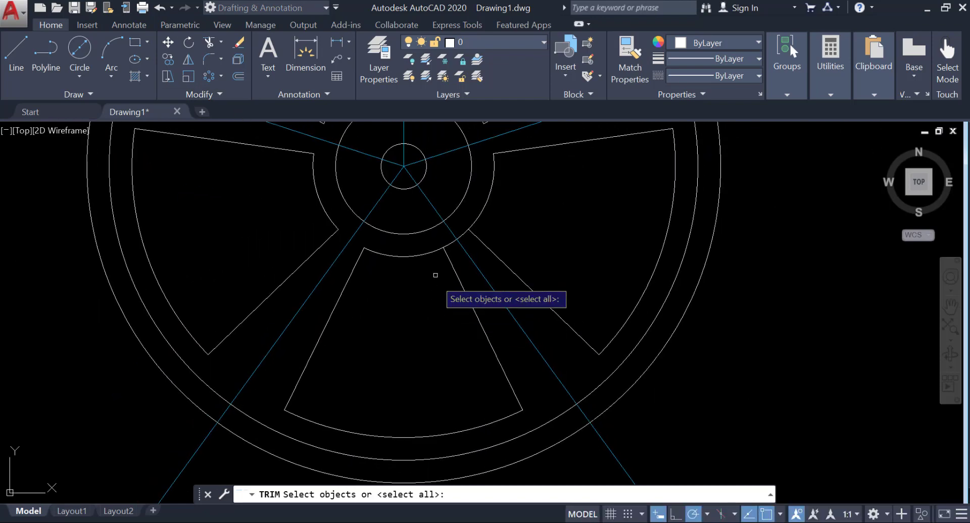
key(Return)
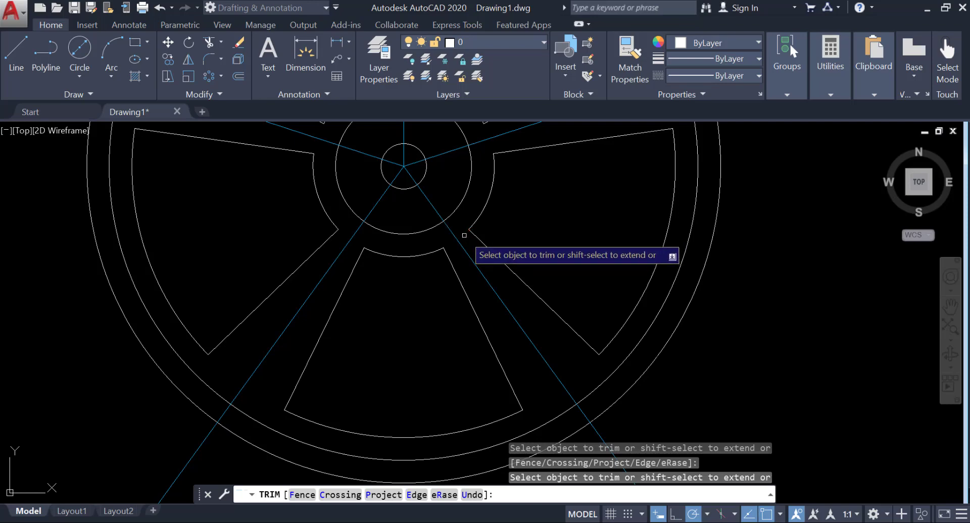
key(Return)
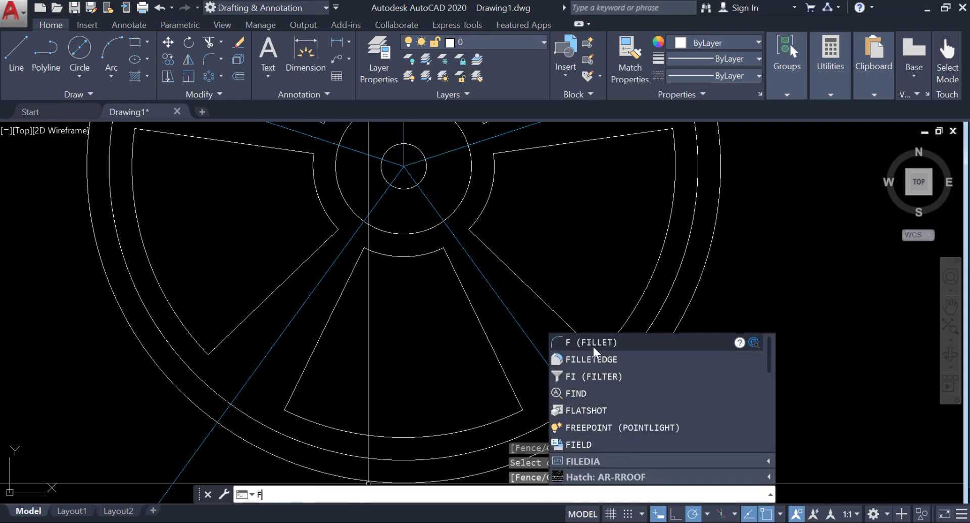
- Fillet the two inner corners of the bottom opening with radius .25, using the Multiple option
click(569, 343)
click(508, 494)
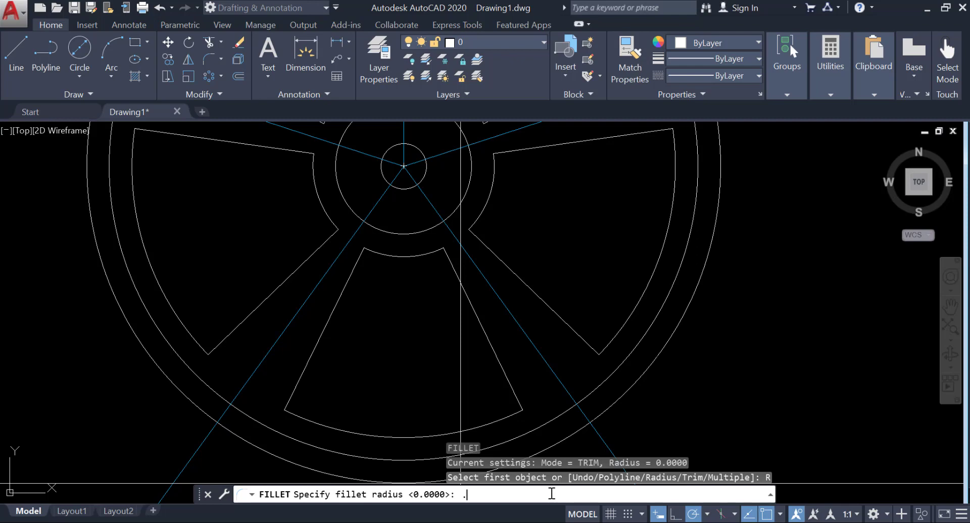
key(Return)
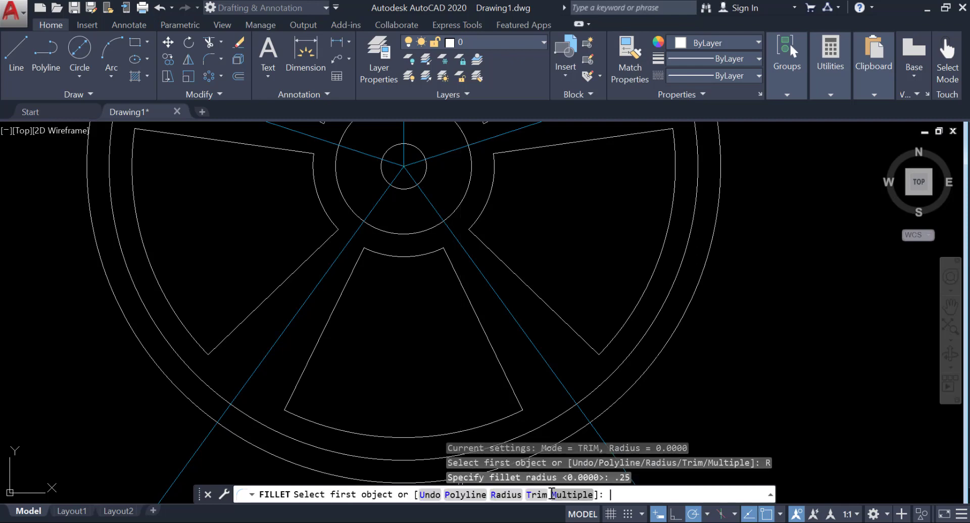
click(570, 496)
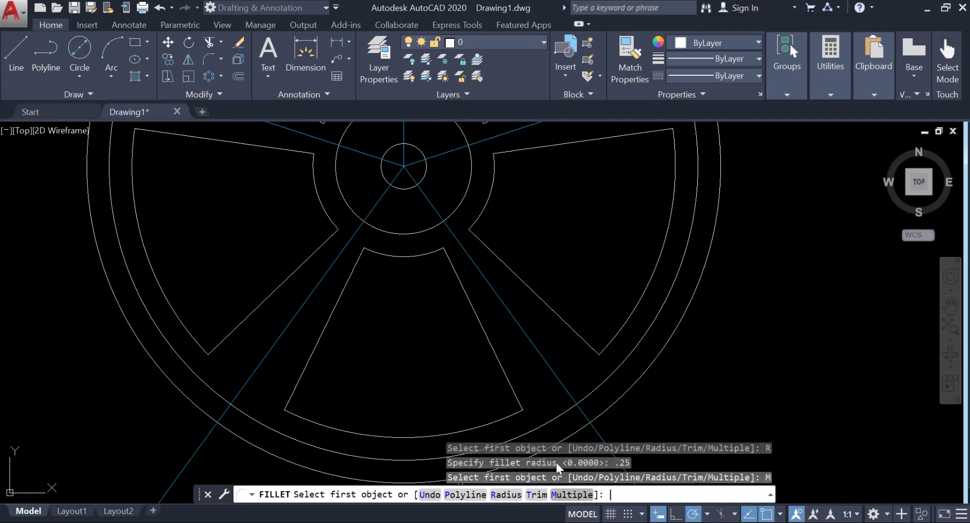
scroll(421, 366, down, 2)
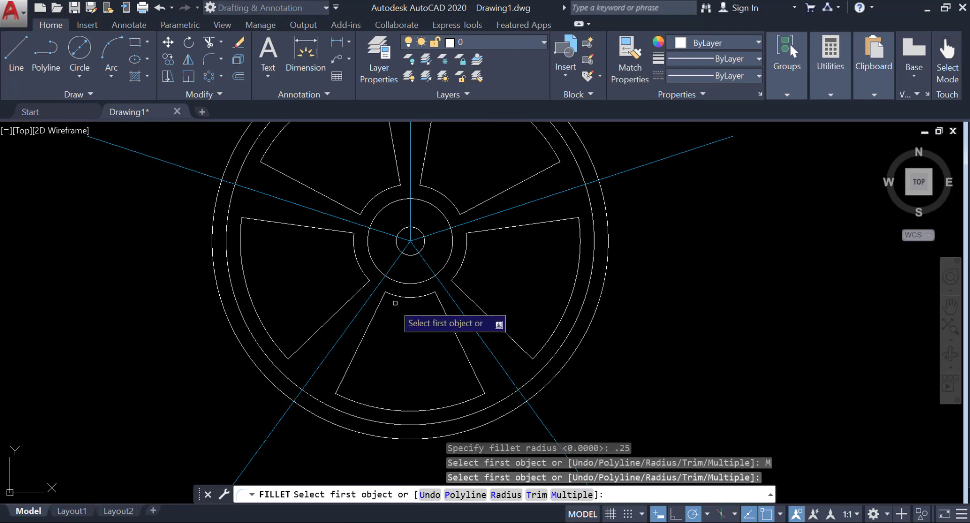
click(384, 298)
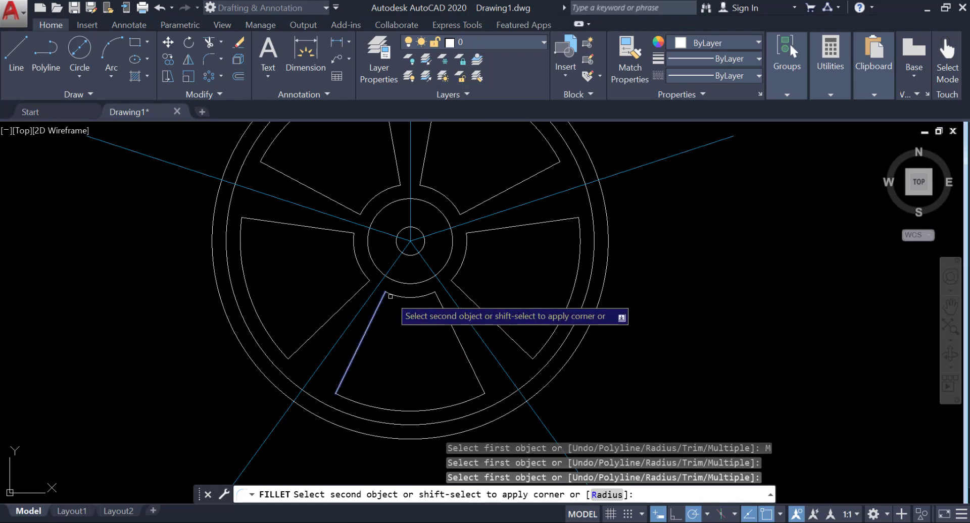
click(391, 296)
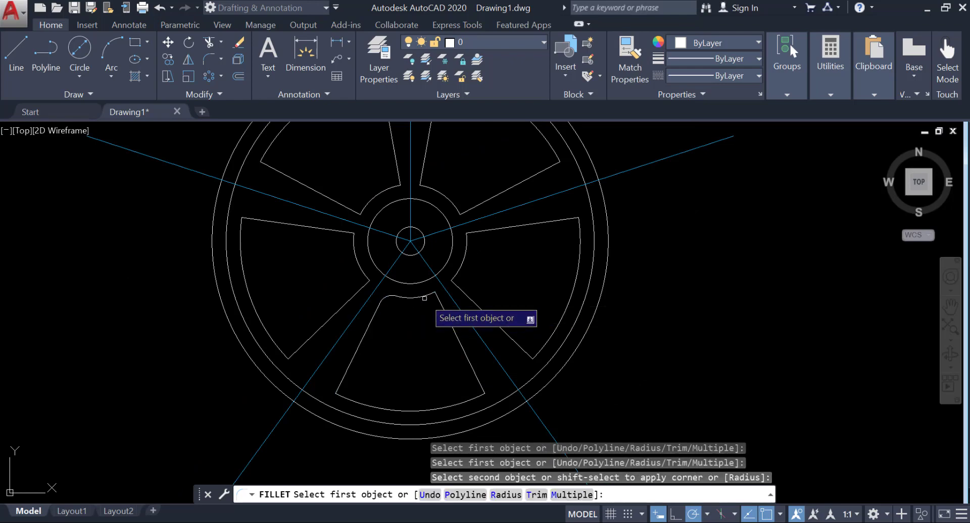
click(424, 298)
click(438, 303)
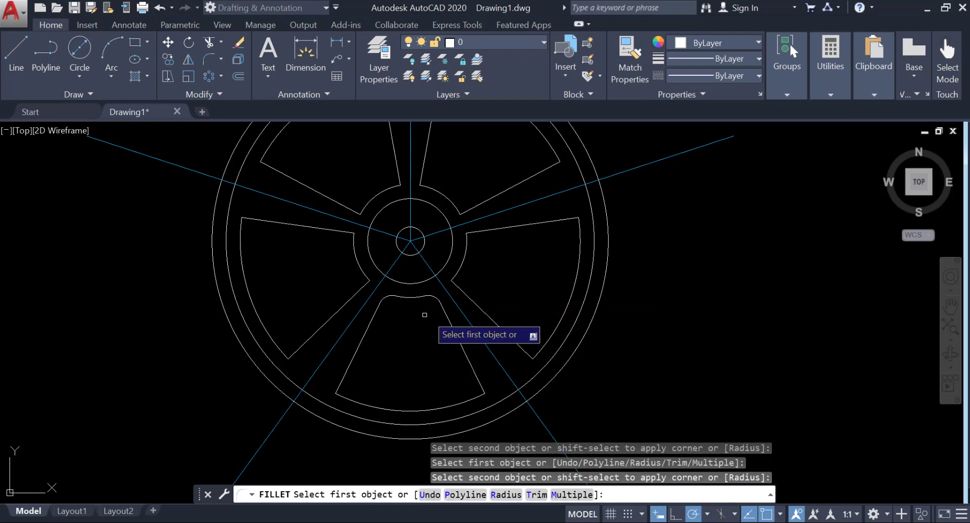
- Fillet the two outer corners of the bottom opening where its sides meet the rim arc
click(346, 375)
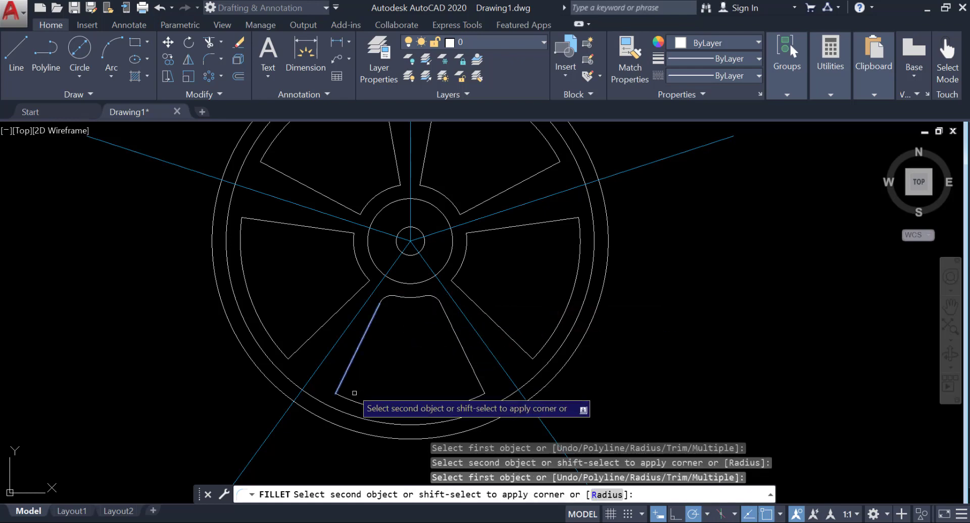
click(354, 402)
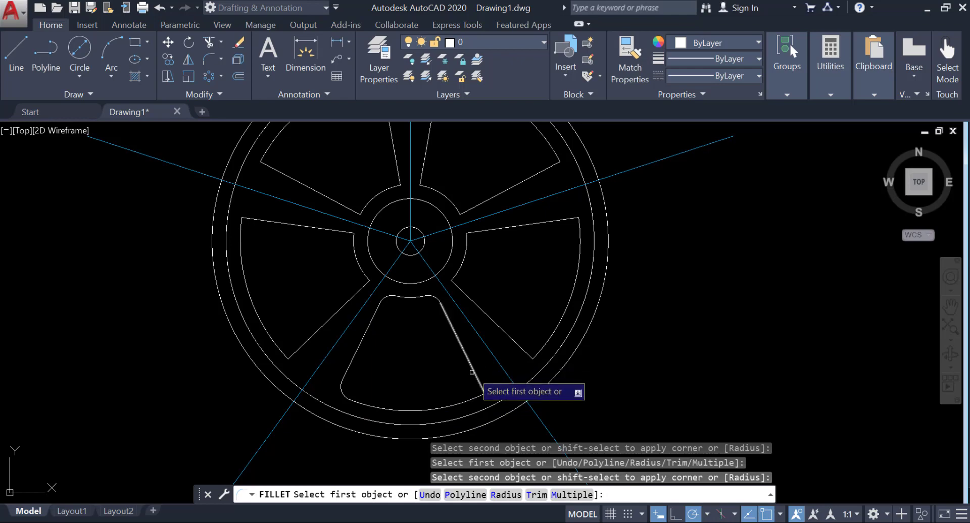
click(474, 388)
click(473, 370)
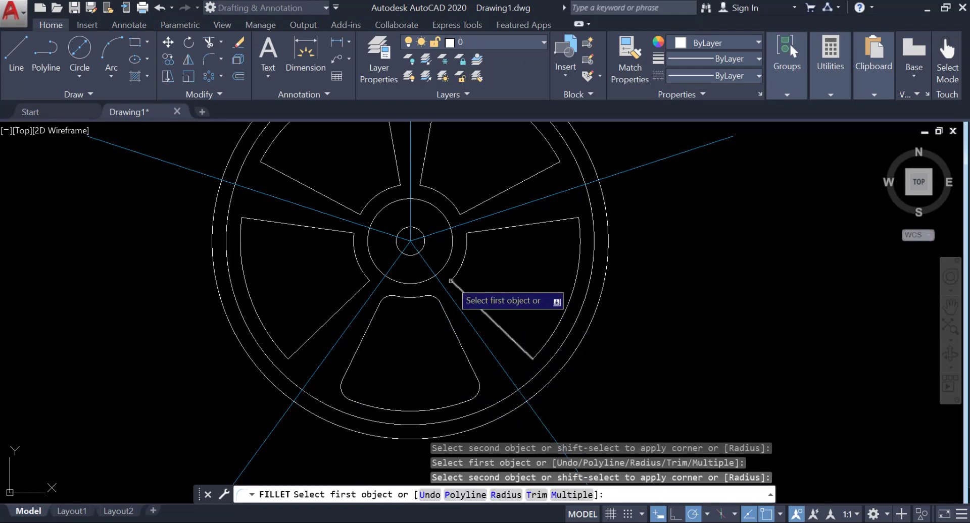
- Fillet all four corners of the lower-right opening, two at the hub arc and two at the rim arc
click(454, 283)
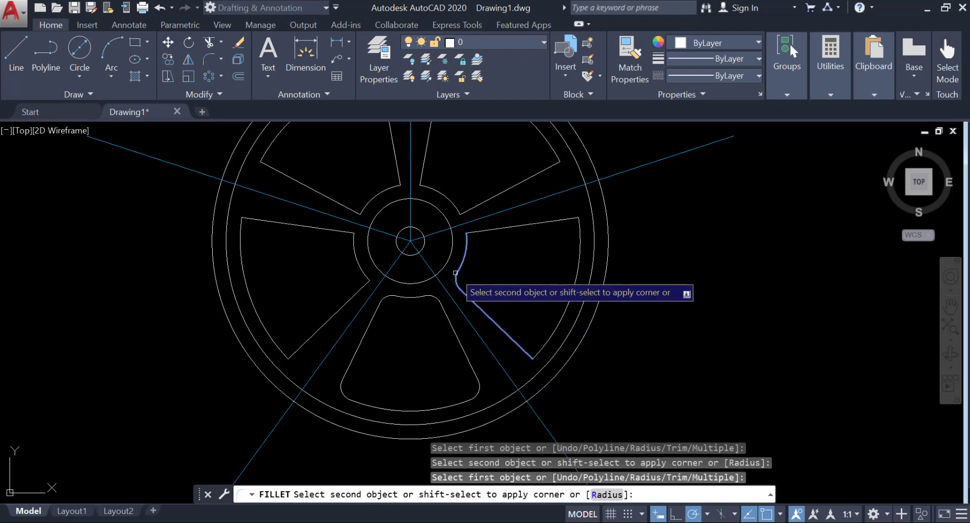
click(454, 270)
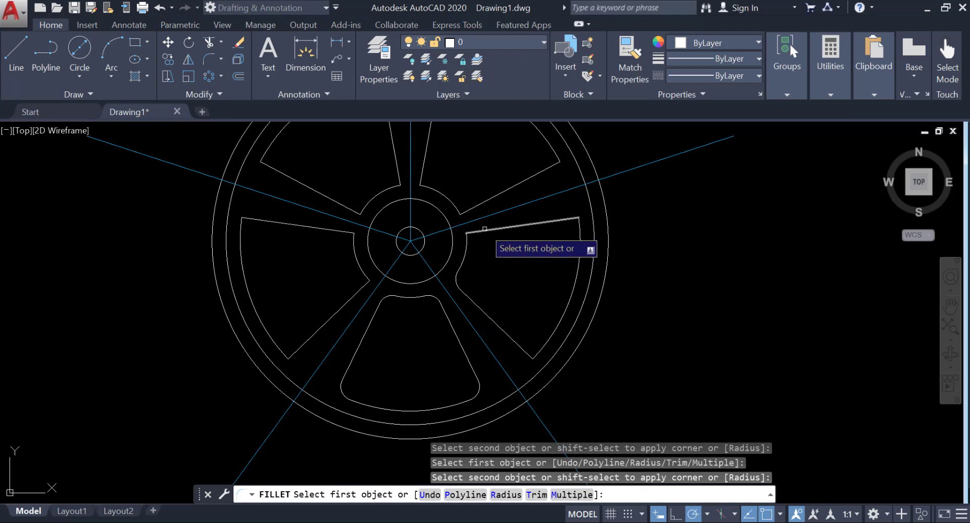
click(484, 232)
click(465, 243)
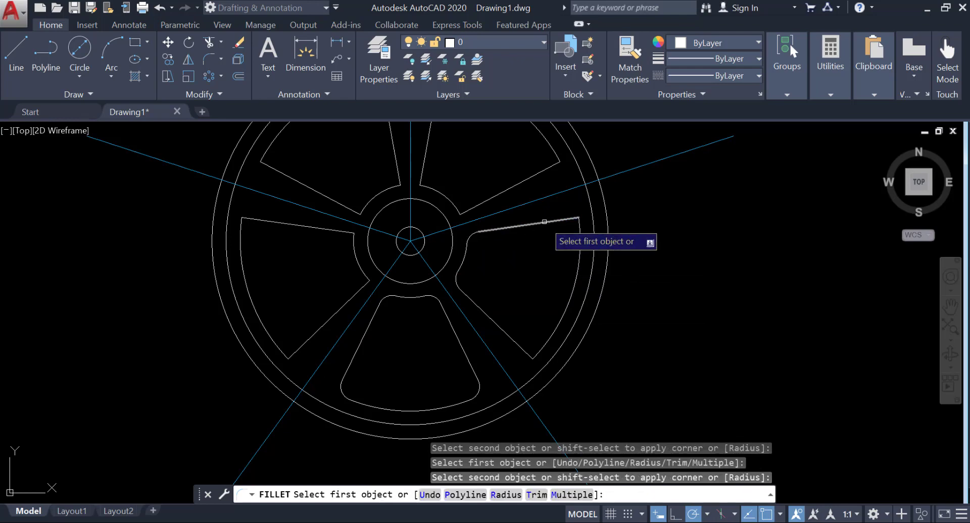
click(534, 224)
click(579, 249)
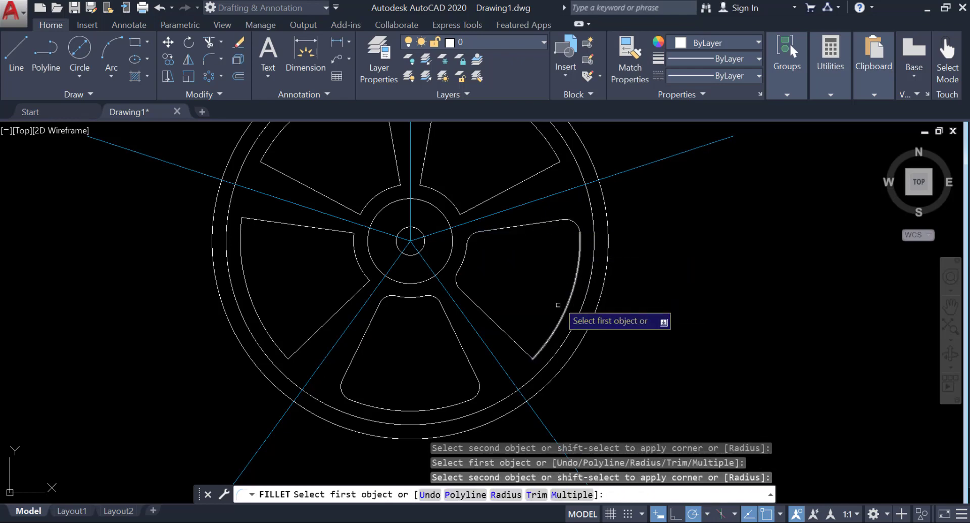
click(542, 342)
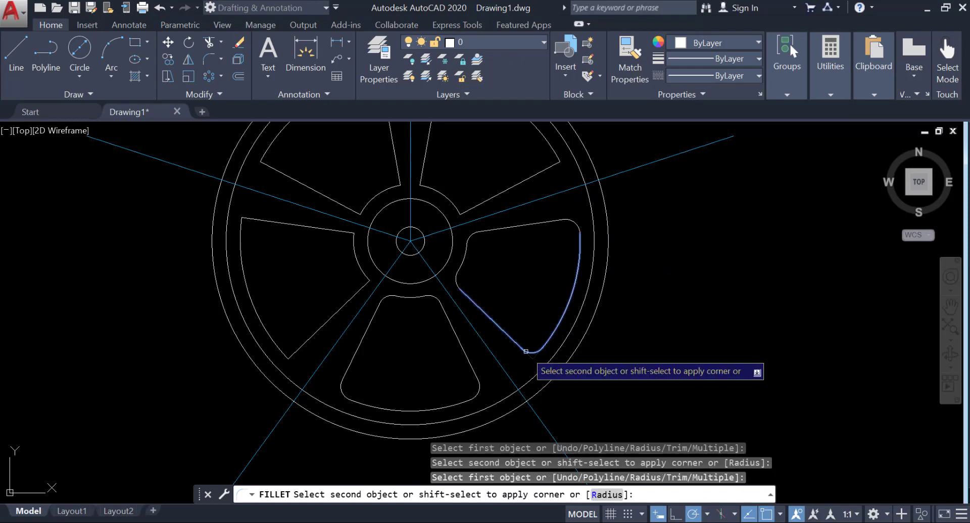
click(524, 350)
- Fillet the four corners of the upper-right opening where its straight sides meet the rim and hub arcs
middle_drag(474, 263, 508, 349)
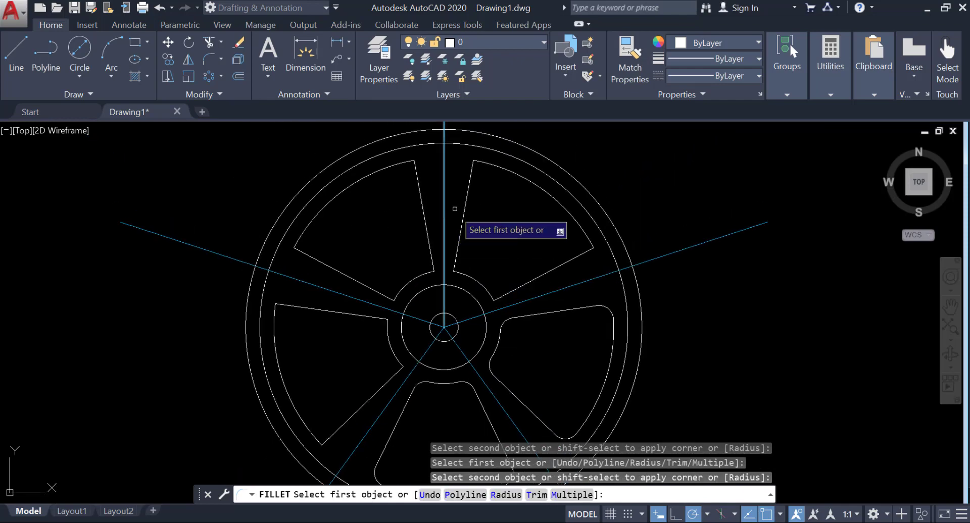
click(471, 185)
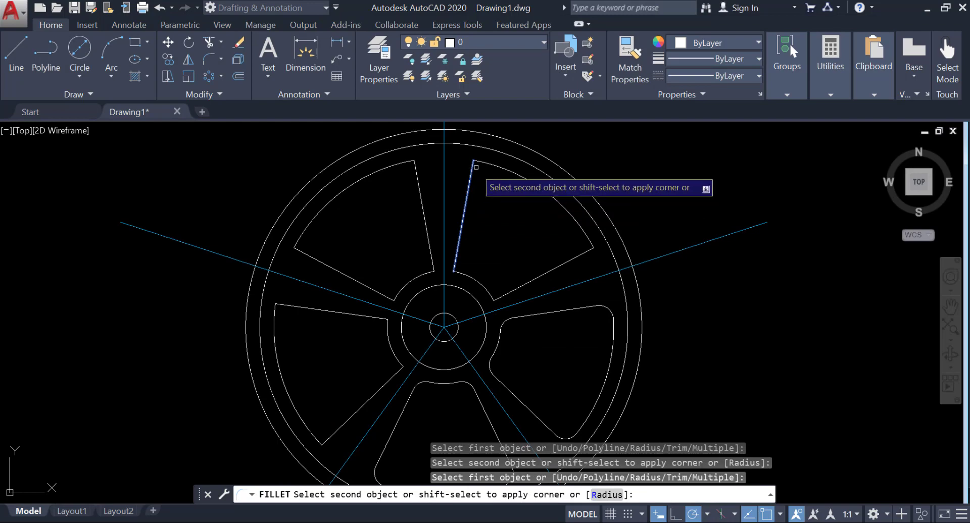
click(480, 163)
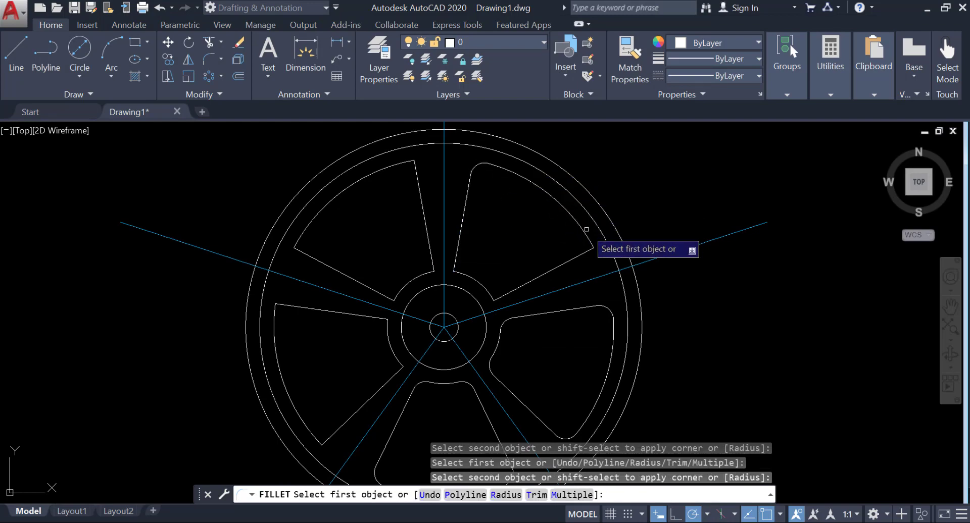
click(584, 231)
click(580, 254)
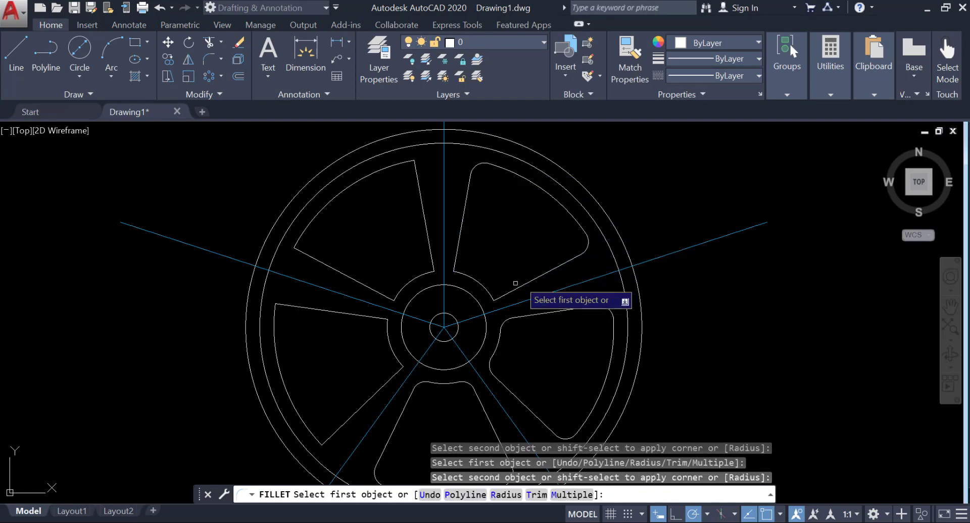
click(502, 295)
click(478, 287)
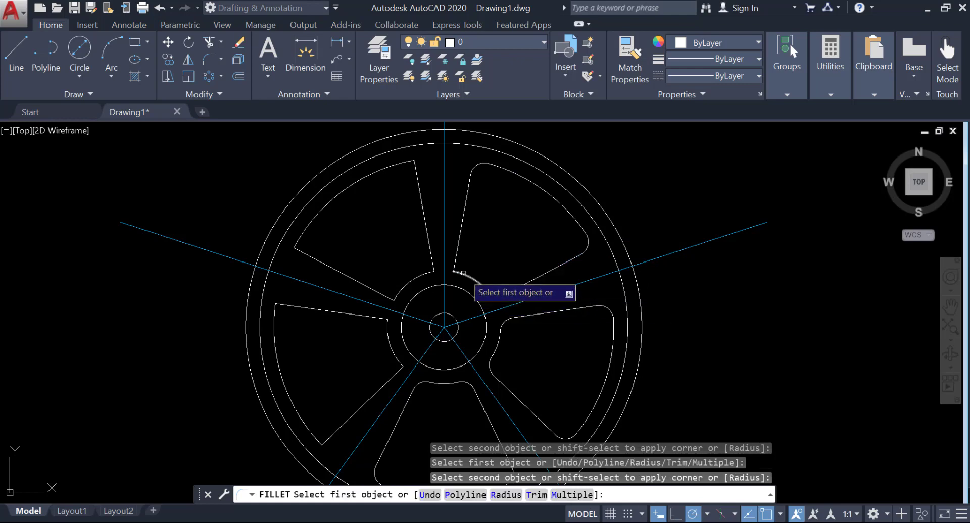
click(461, 273)
click(455, 259)
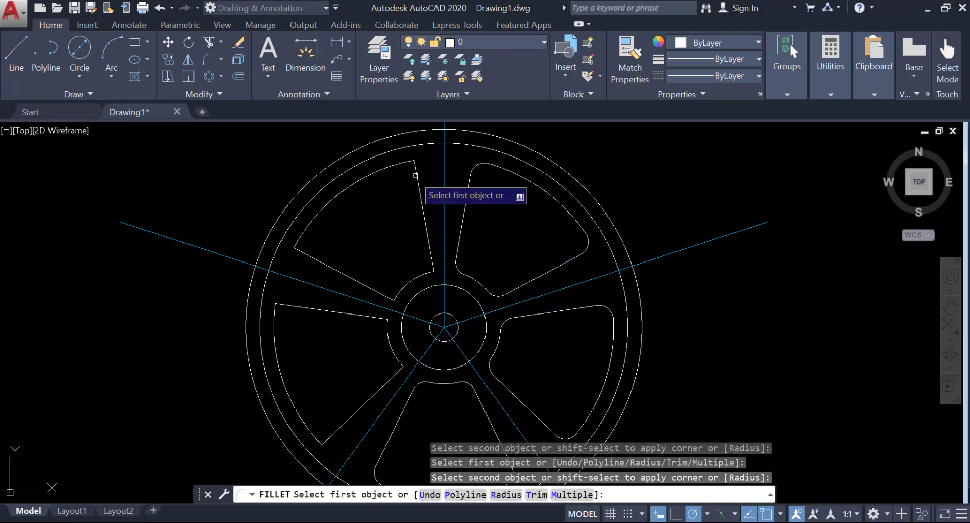
- Fillet the four corners of the upper-left opening where its straight sides meet the rim and hub arcs
click(418, 178)
click(402, 165)
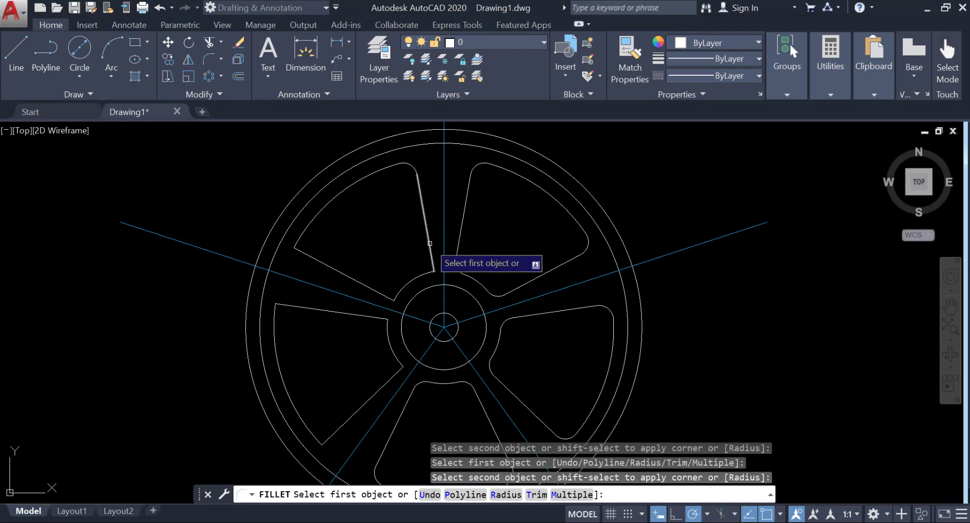
click(432, 245)
click(428, 274)
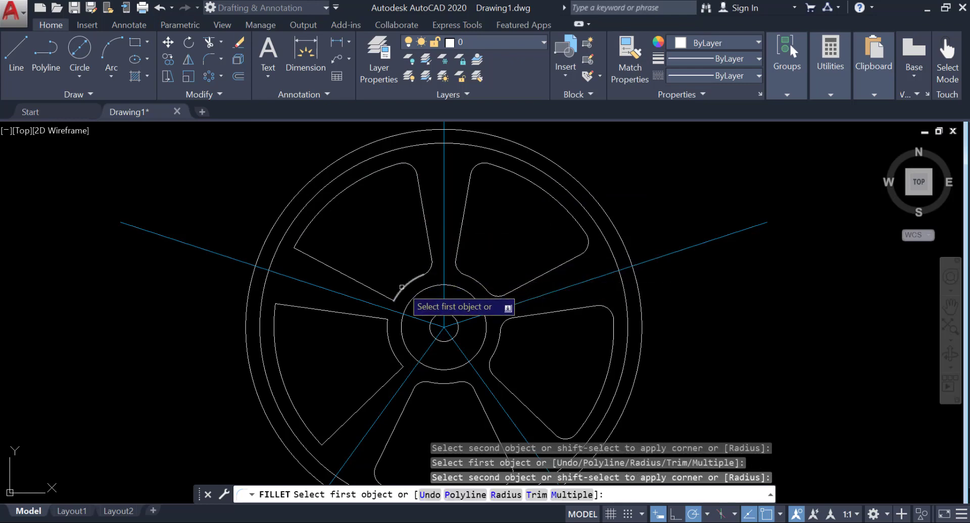
click(411, 281)
click(377, 291)
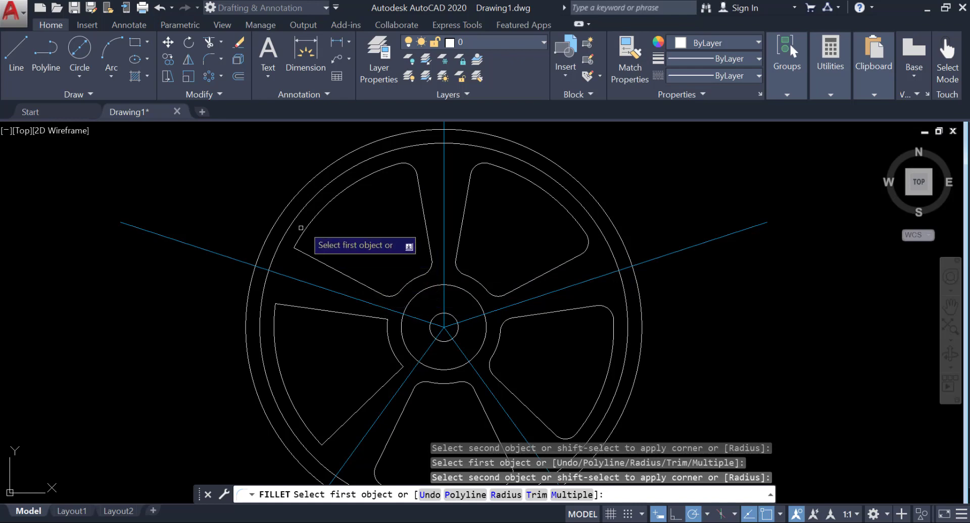
click(306, 253)
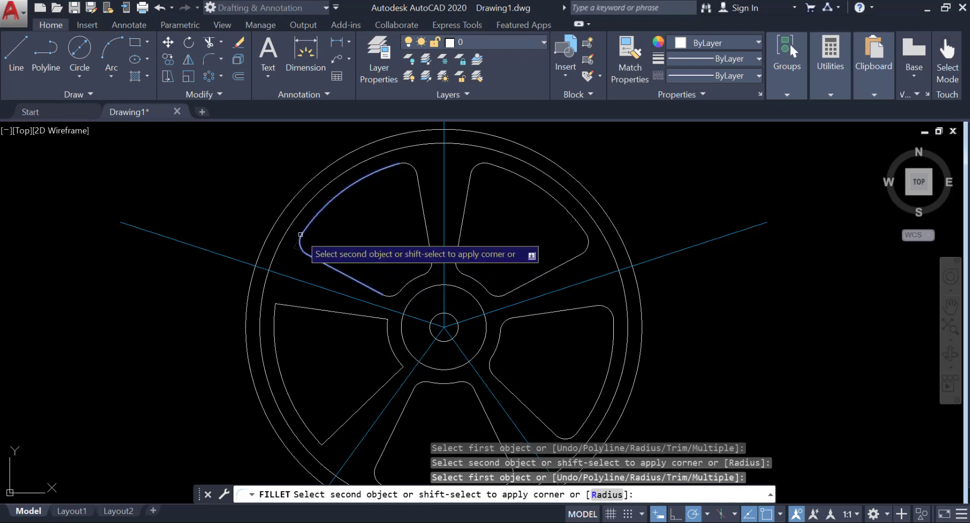
click(302, 241)
- Fillet the four corners of the remaining lower-left opening and finish the Fillet command
scroll(326, 254, down, 2)
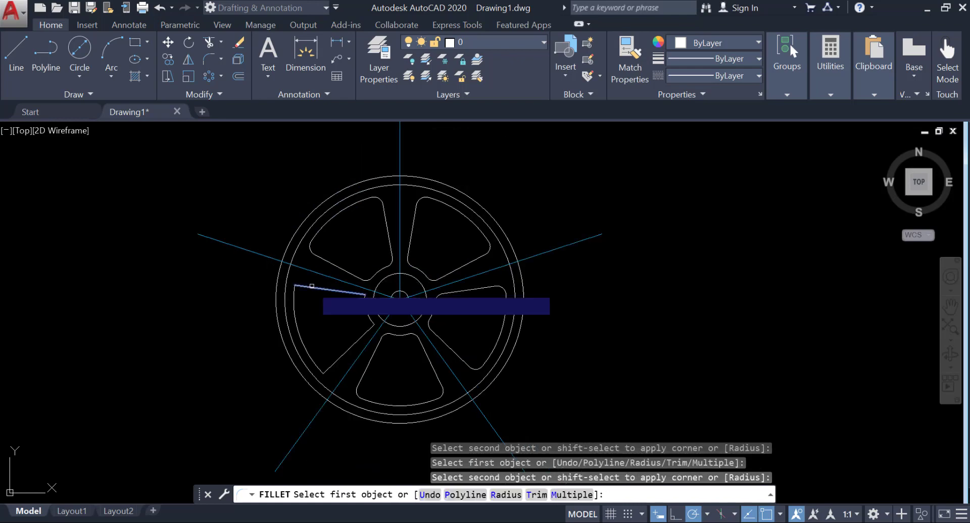
click(296, 301)
click(297, 300)
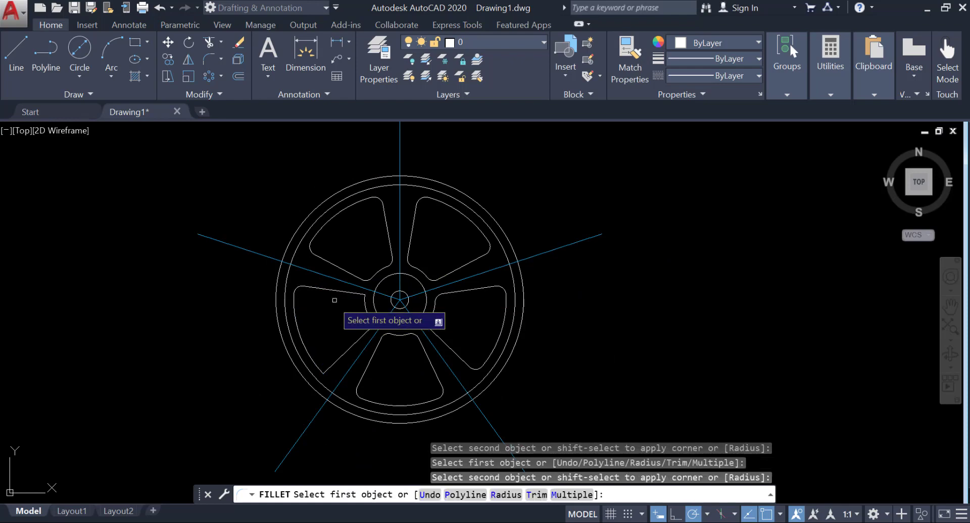
click(346, 293)
click(365, 306)
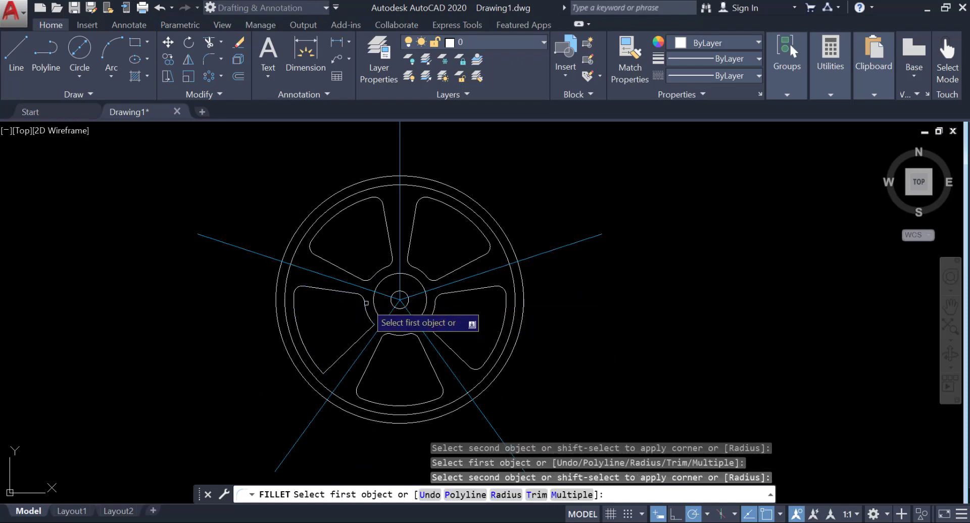
click(367, 324)
click(365, 332)
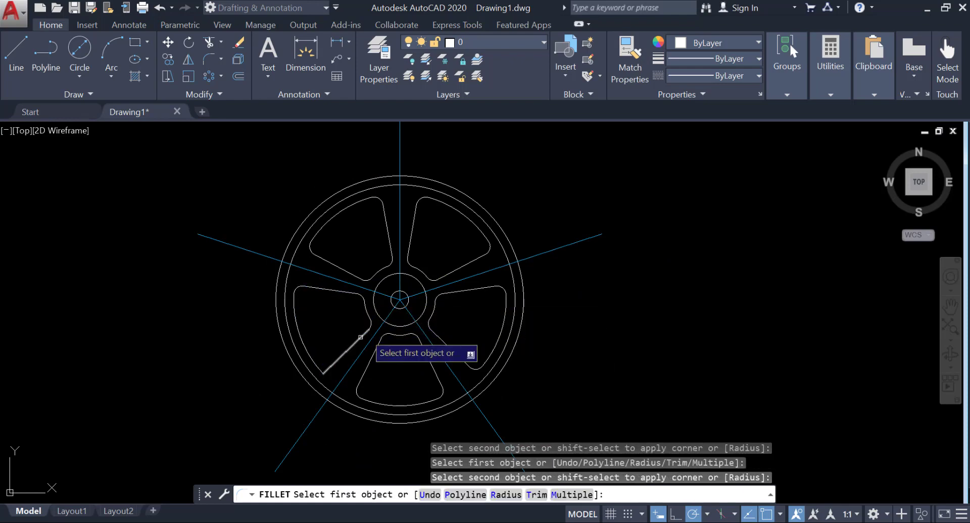
click(330, 363)
click(365, 309)
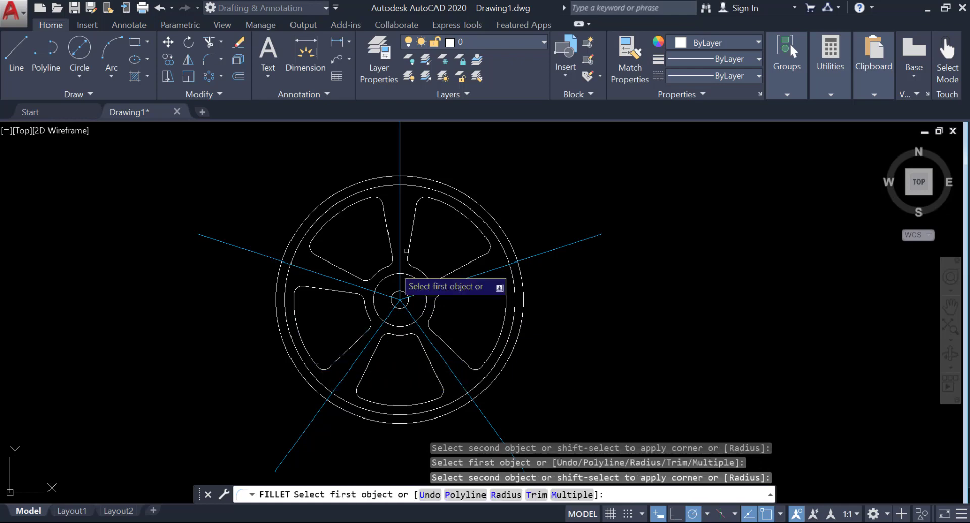
key(Return)
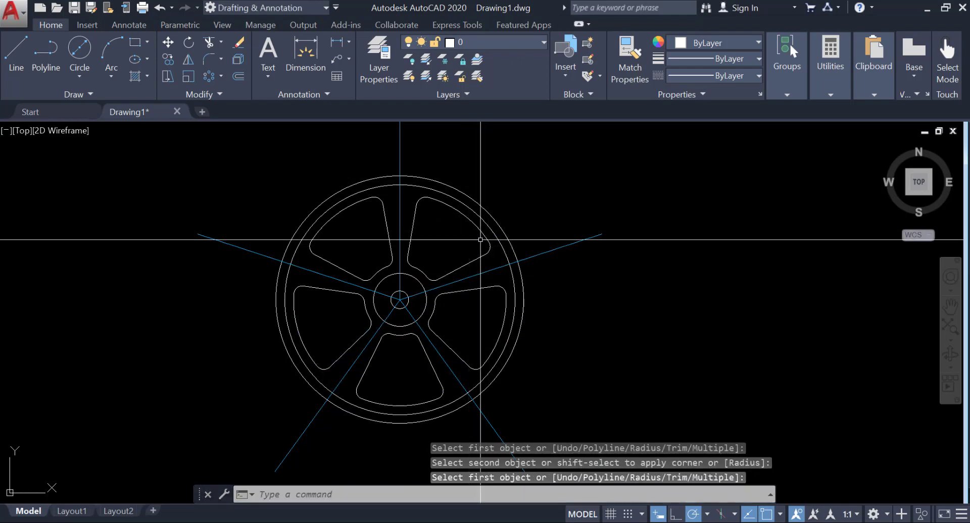
- Add a diameter dimension to the small center circle, placing its text outside the pulley to the lower left
scroll(479, 236, up, 2)
scroll(479, 231, down, 2)
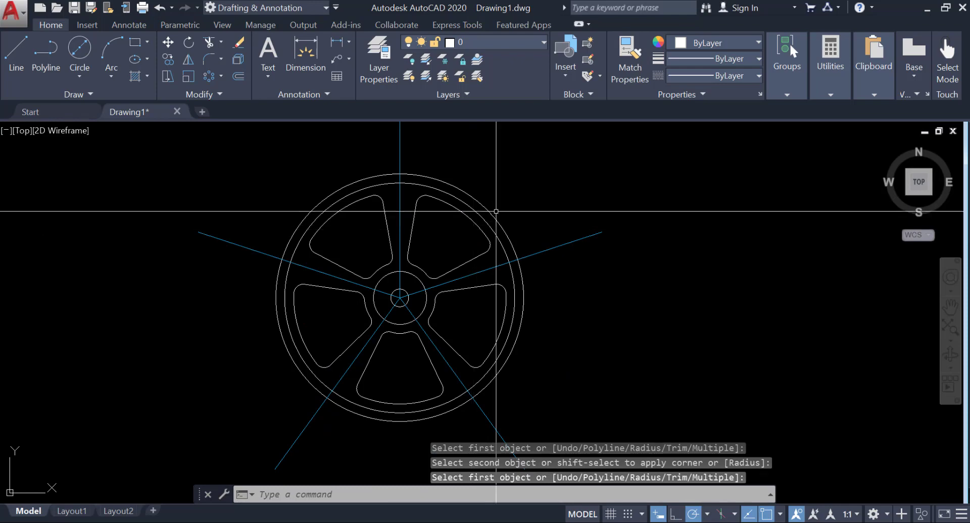
middle_drag(497, 208, 494, 279)
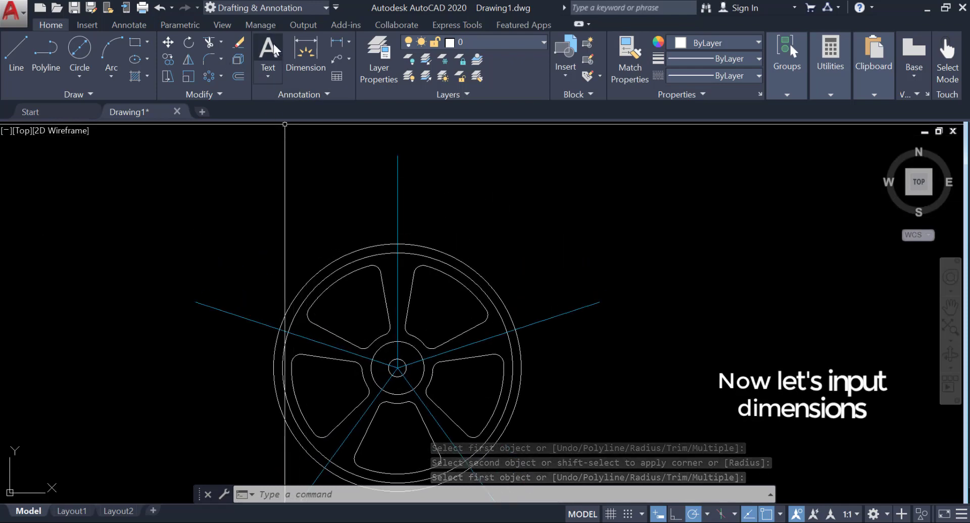
click(141, 28)
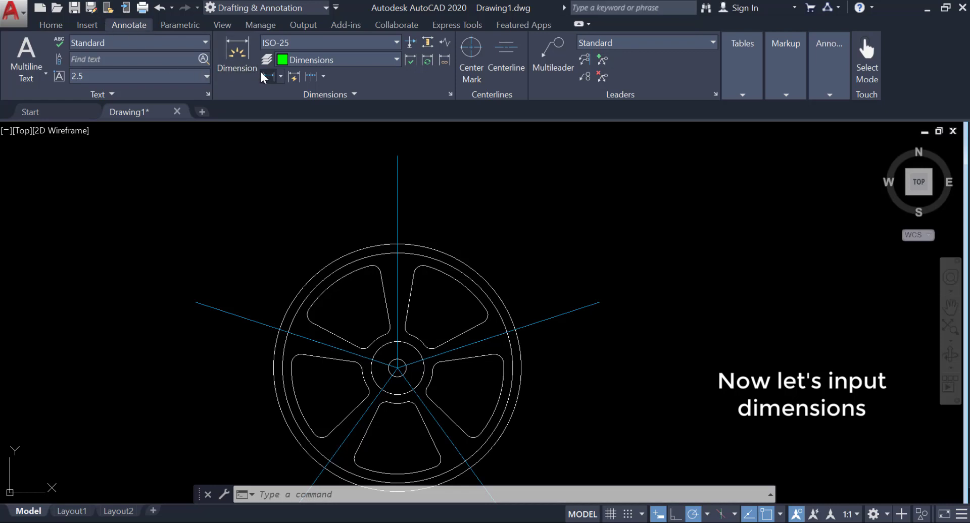
click(280, 76)
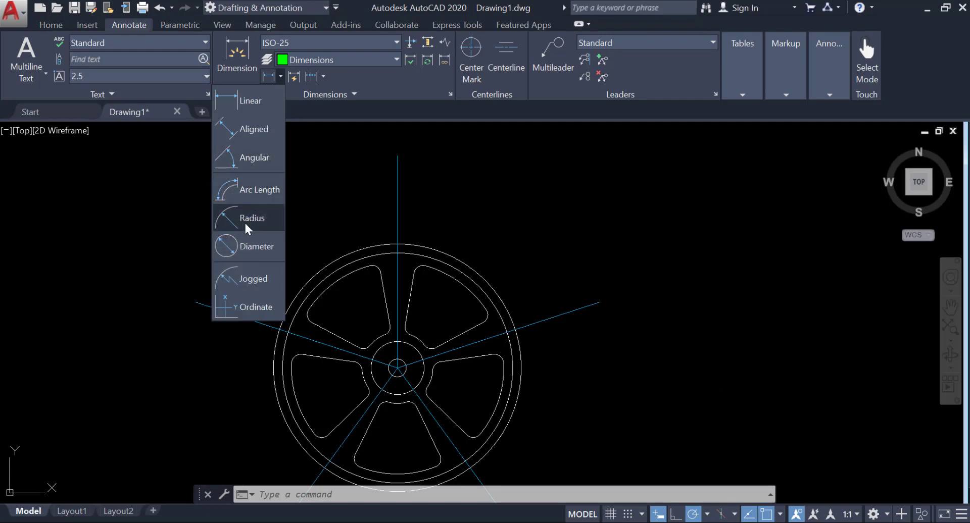
click(257, 246)
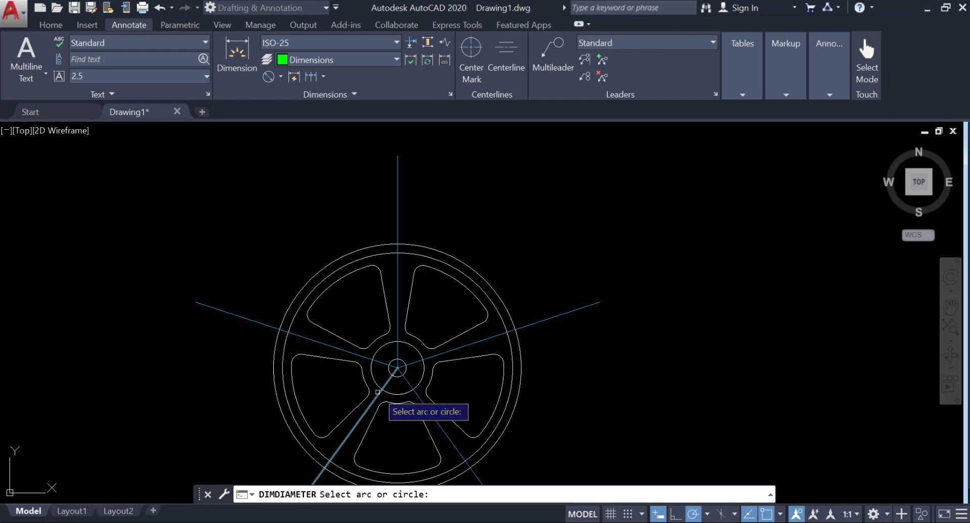
scroll(388, 375, up, 4)
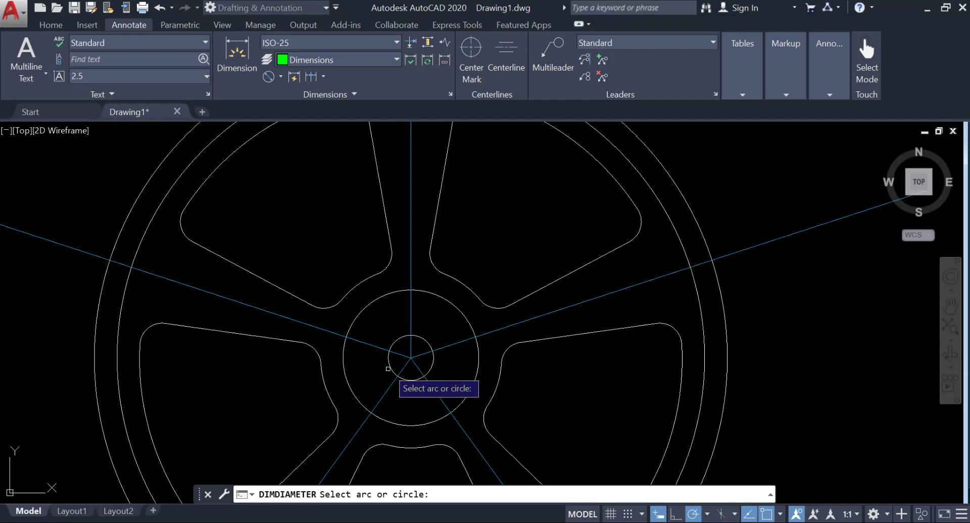
click(391, 362)
scroll(390, 362, down, 4)
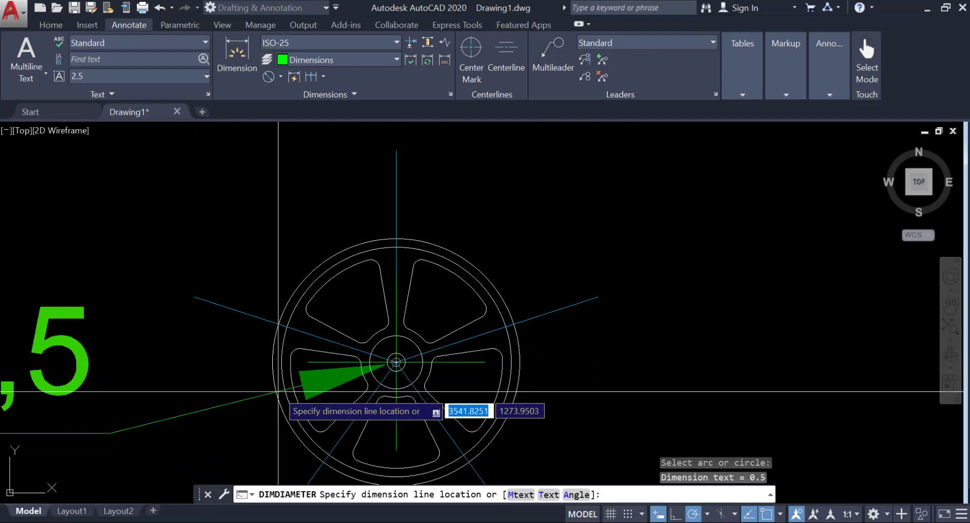
middle_drag(282, 392, 398, 294)
scroll(375, 311, down, 2)
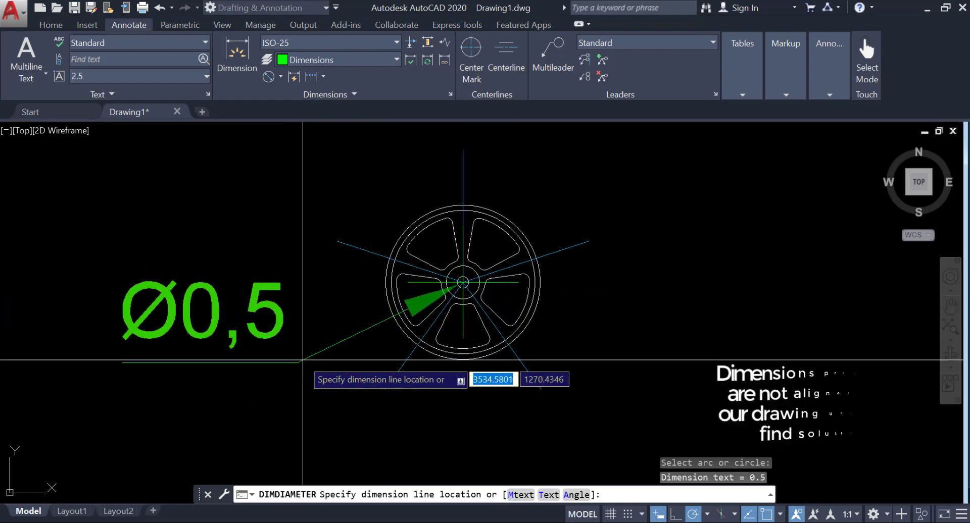
click(301, 352)
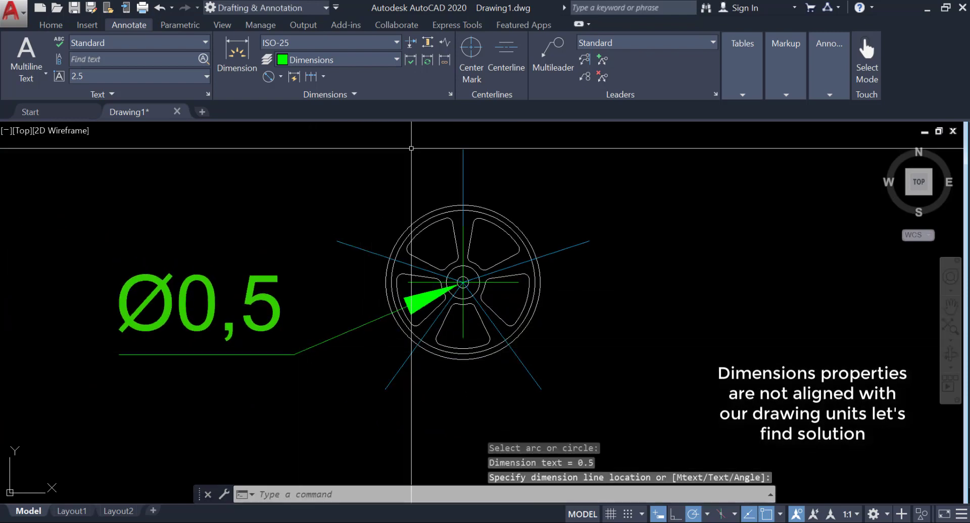
click(450, 95)
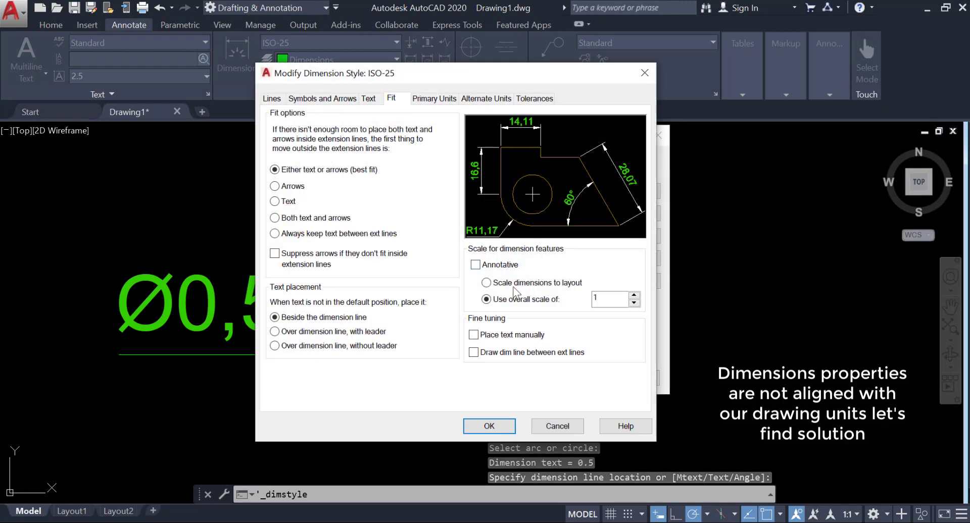
click(429, 98)
click(413, 192)
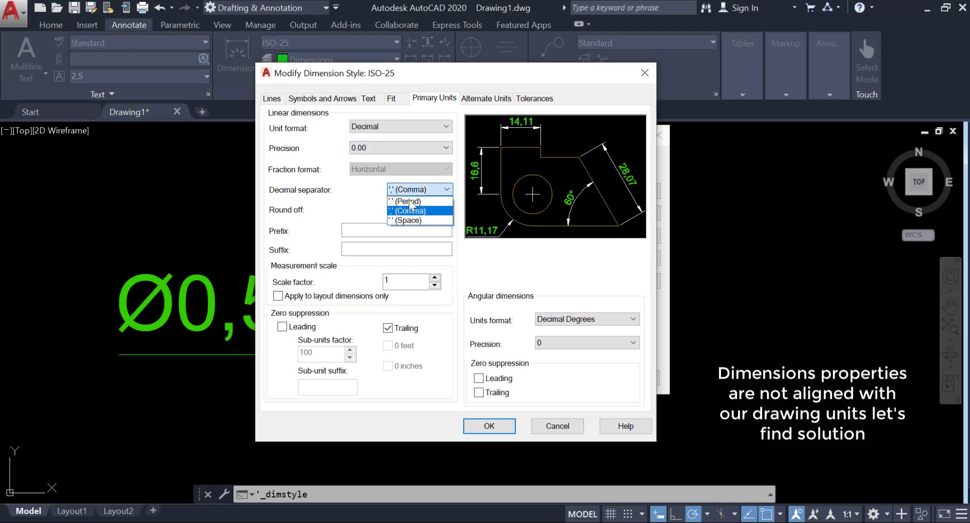
click(406, 201)
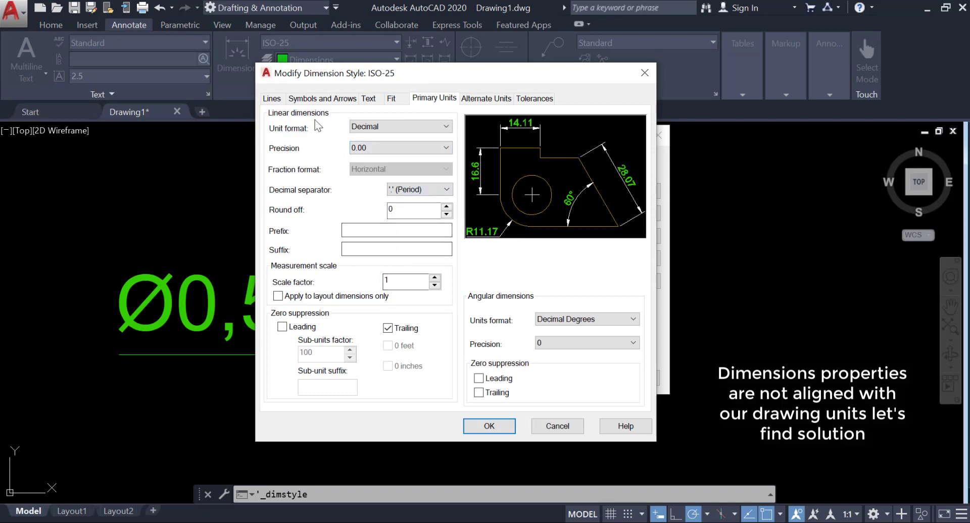
click(291, 100)
click(279, 99)
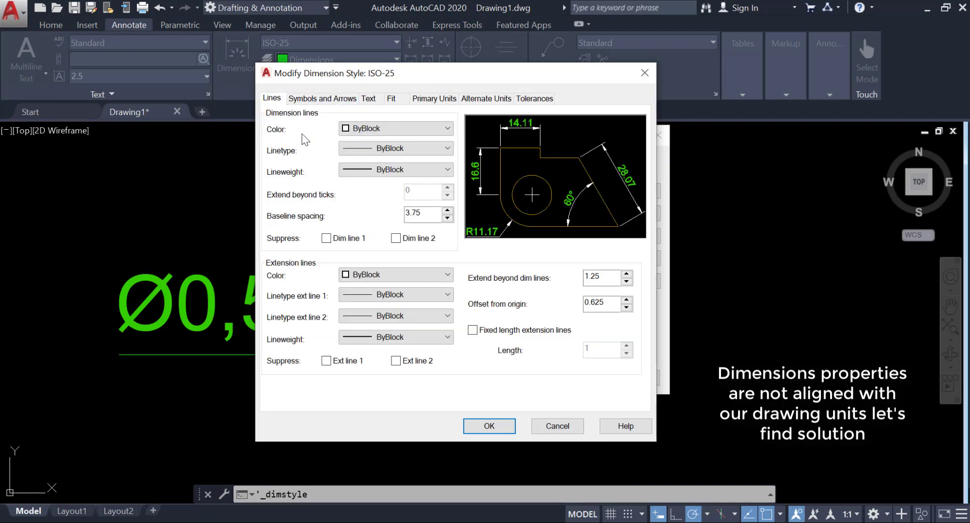
click(557, 426)
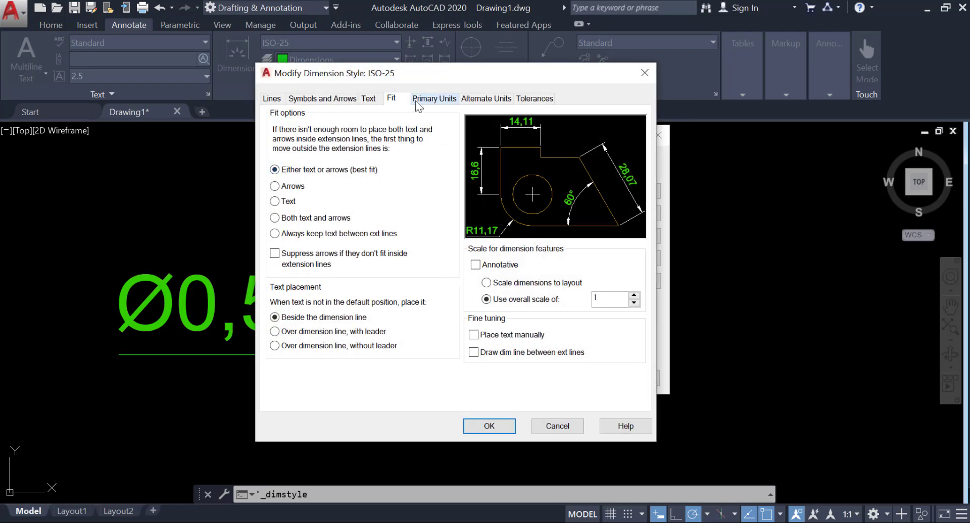
- Set the ISO-25 dimension style's decimal separator to Period and accept the change
click(417, 100)
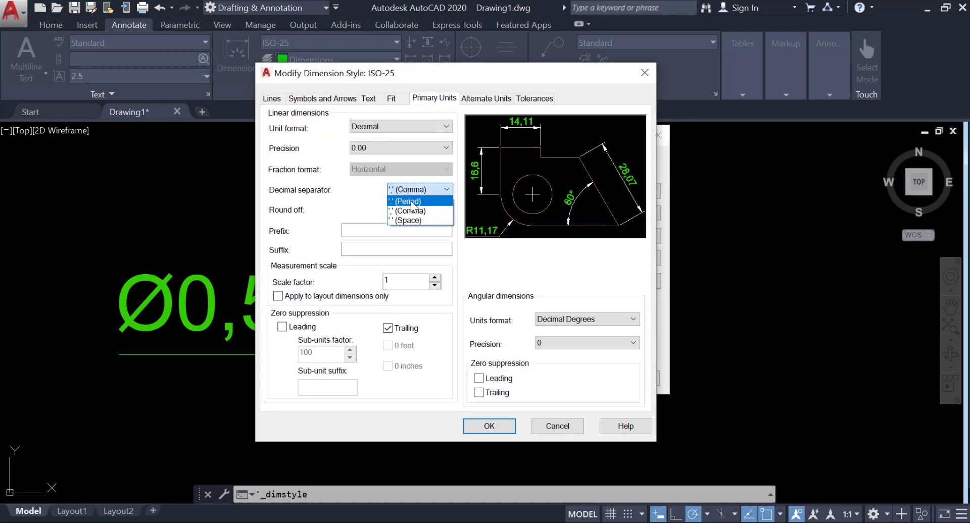
click(413, 203)
click(489, 425)
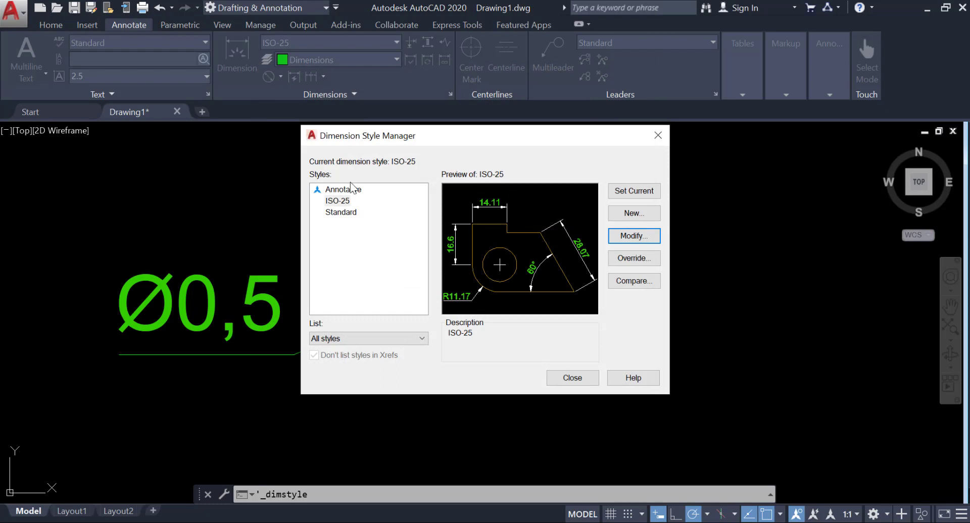
- Modify the Annotative dimension style to use a Period decimal separator and 0.0 linear precision, and close the style manager
click(351, 190)
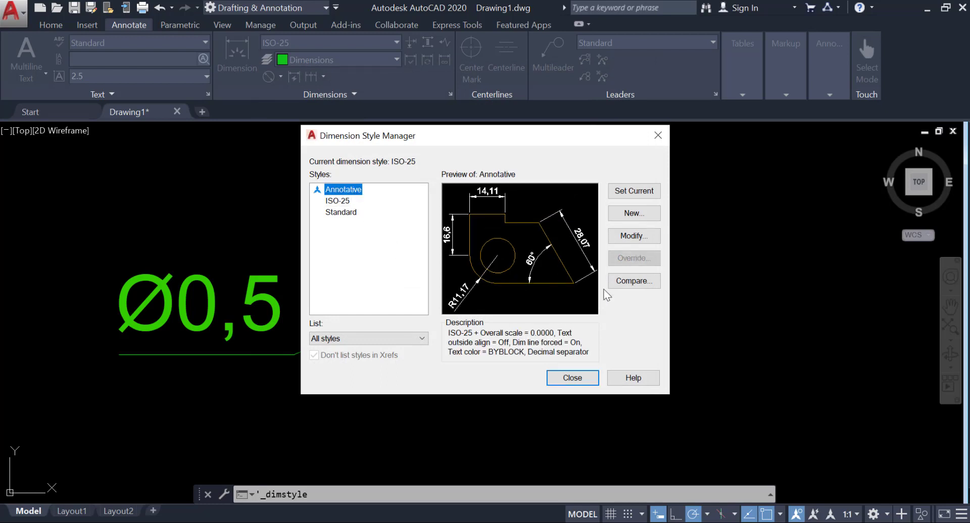
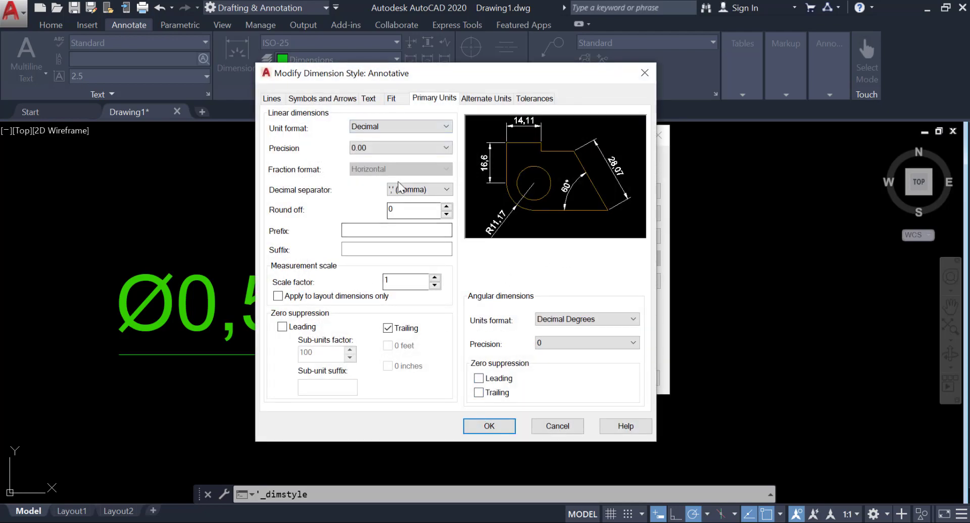
click(326, 97)
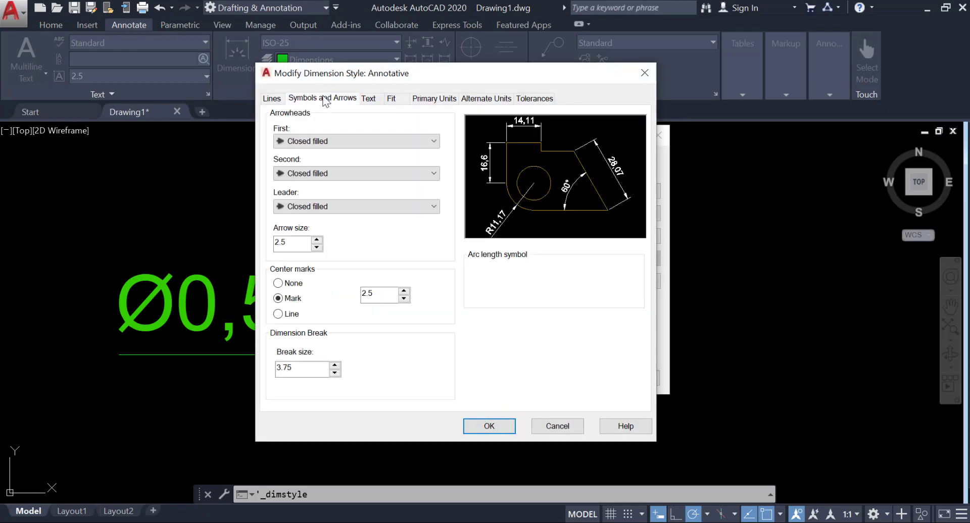
click(376, 99)
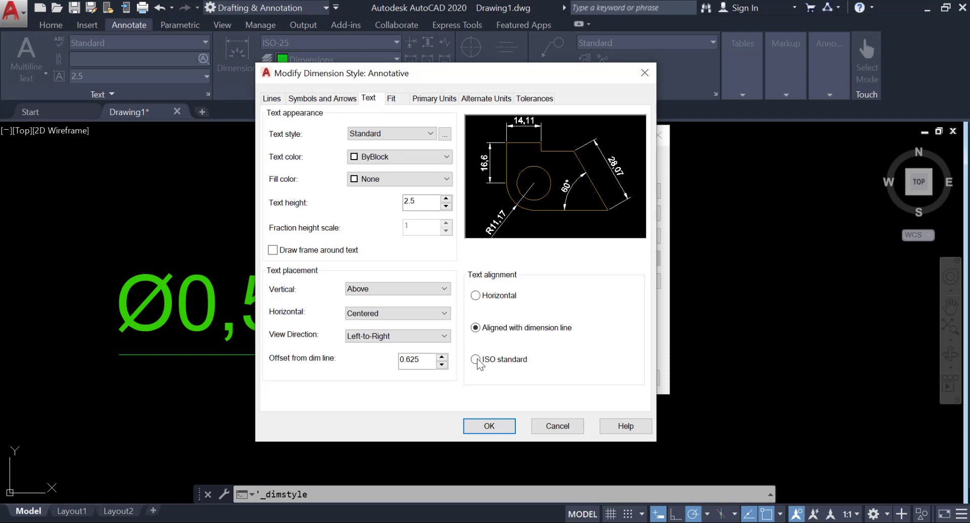
click(392, 99)
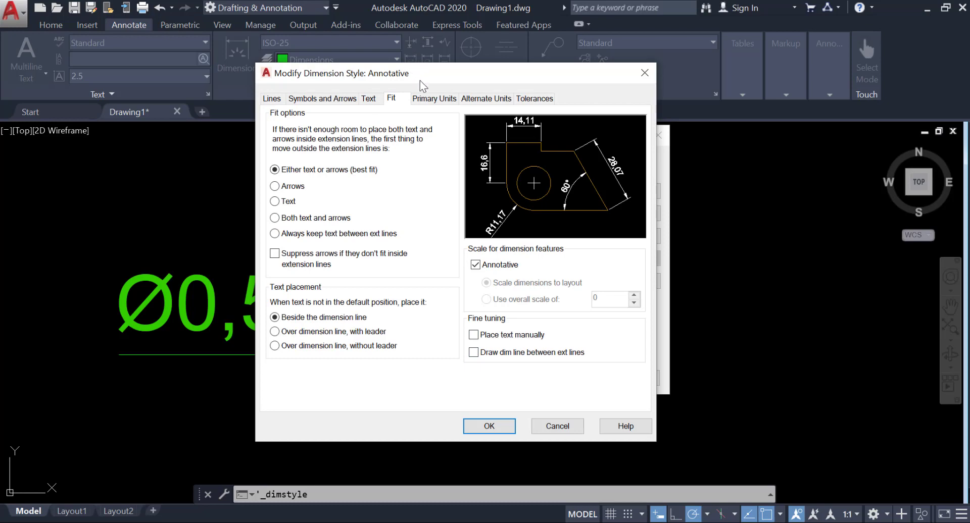
click(428, 101)
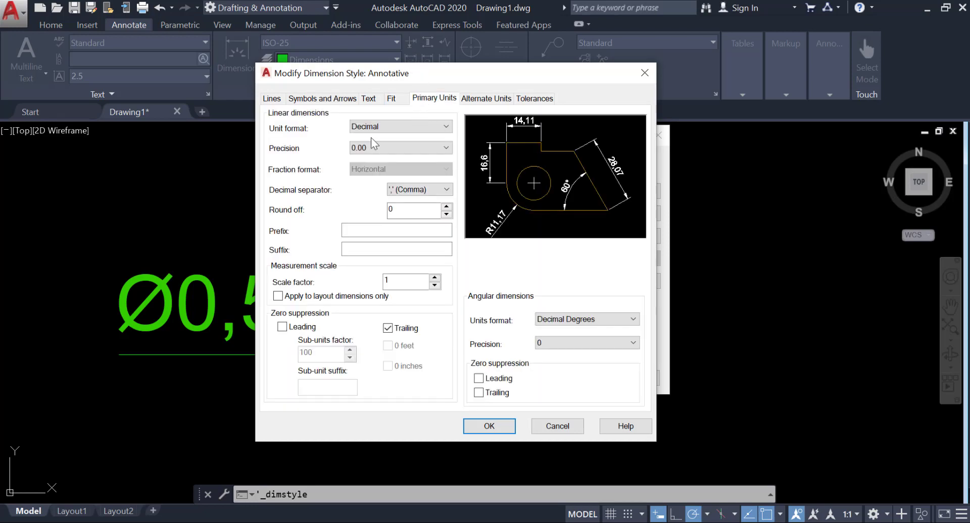
click(403, 190)
click(394, 201)
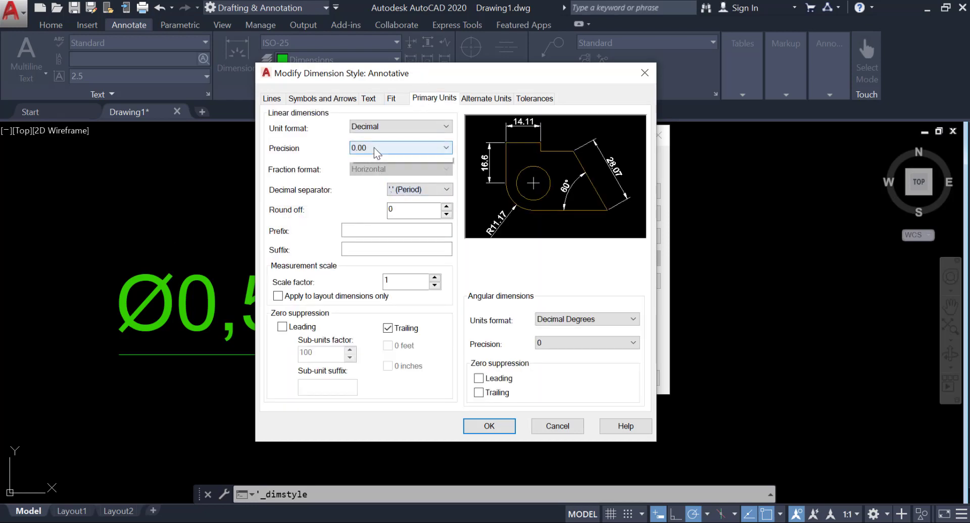
click(375, 149)
click(366, 169)
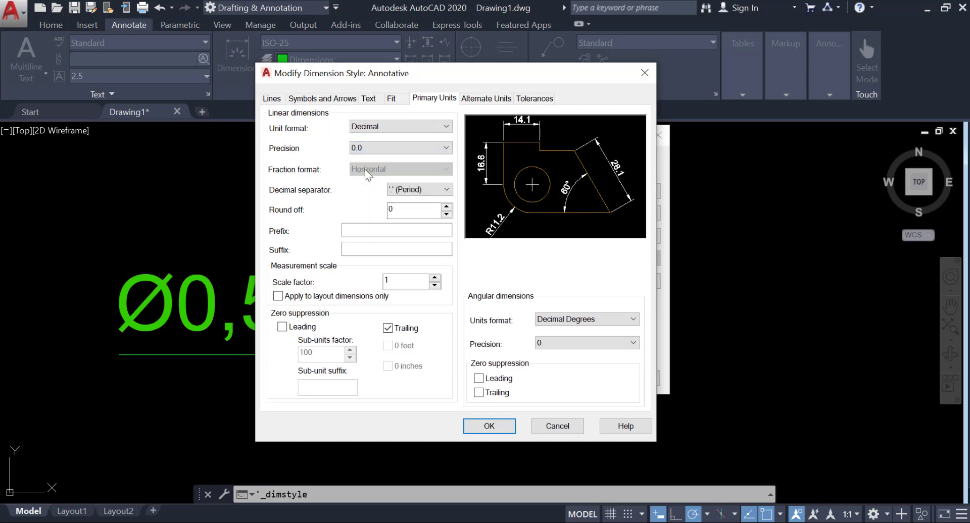
click(489, 426)
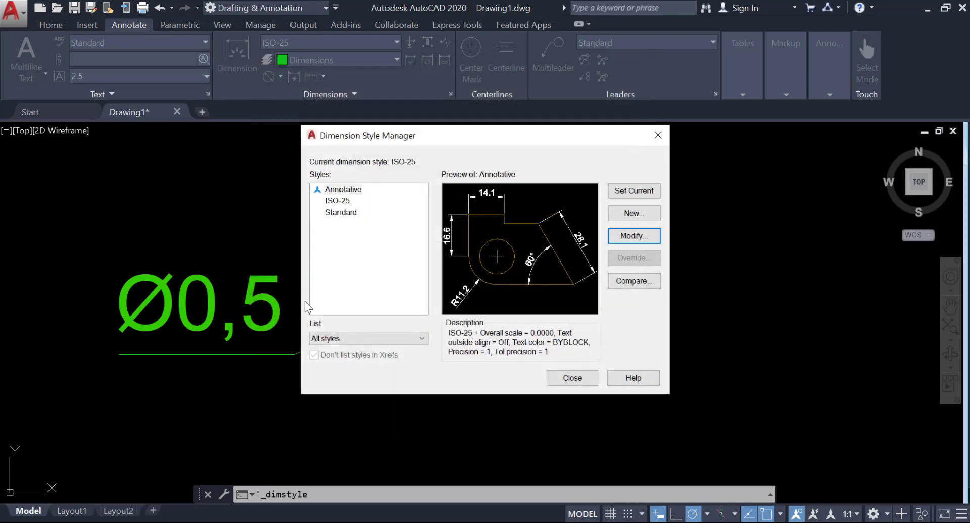
click(573, 377)
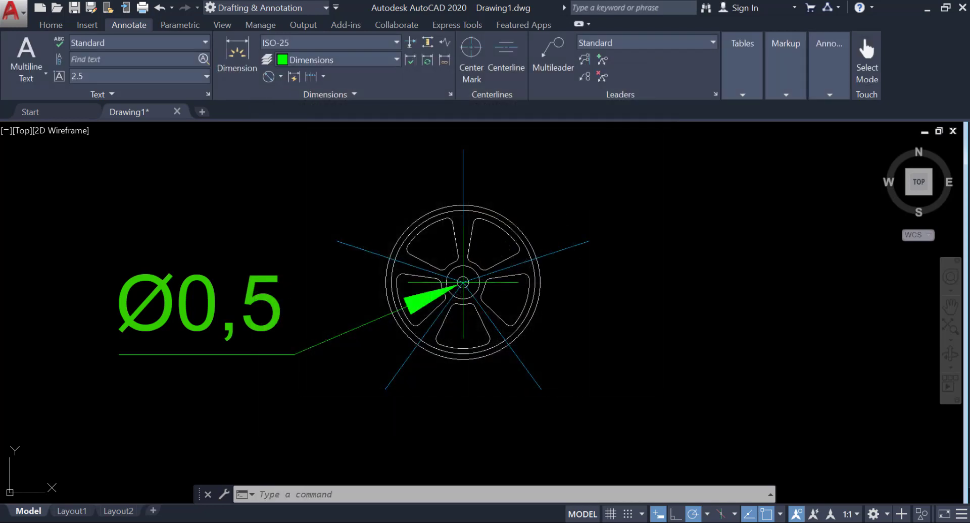
- Change the Annotative dimension style's text style to Annotative and close the style manager
scroll(318, 316, down, 2)
scroll(317, 301, up, 4)
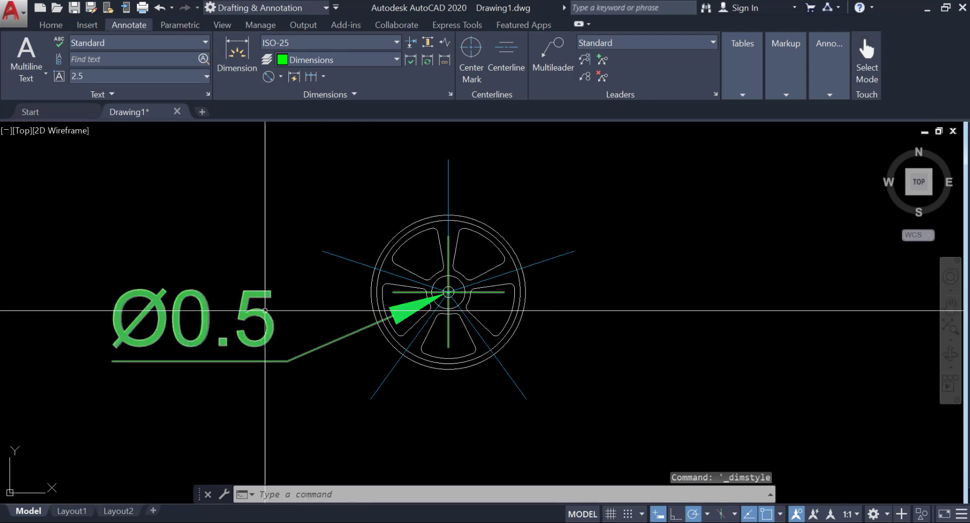
click(328, 344)
click(451, 95)
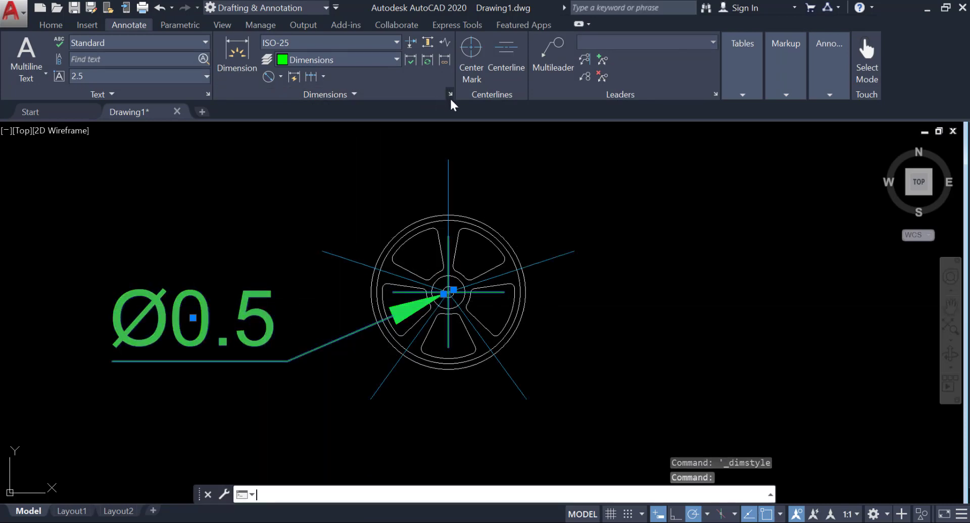
click(337, 190)
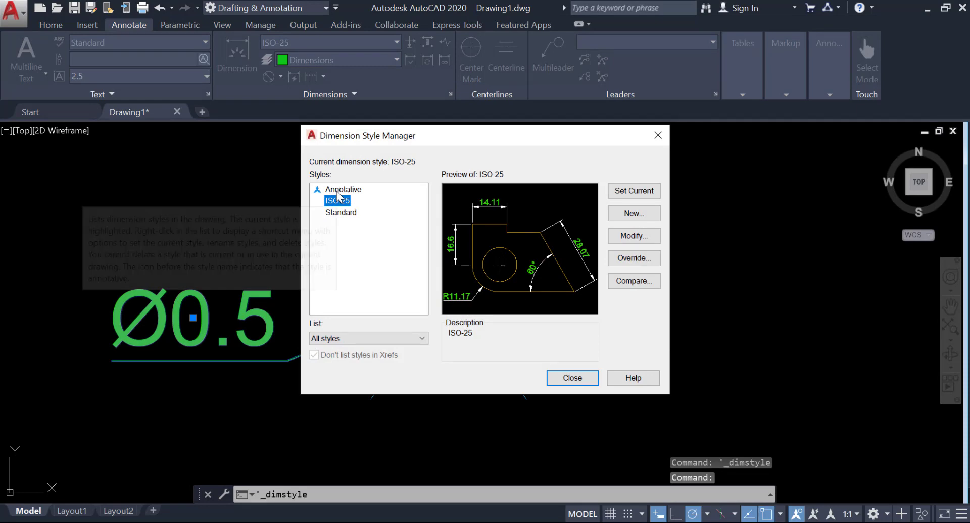
click(622, 238)
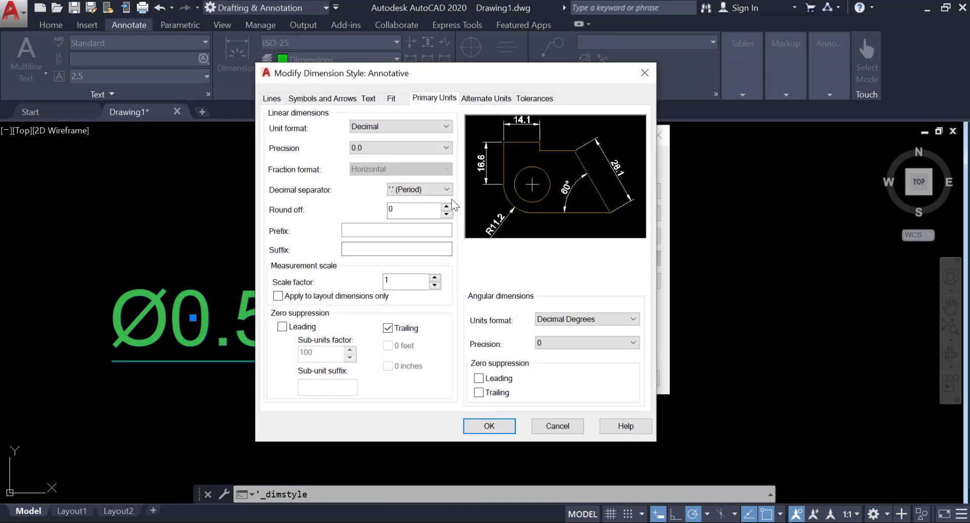
click(433, 191)
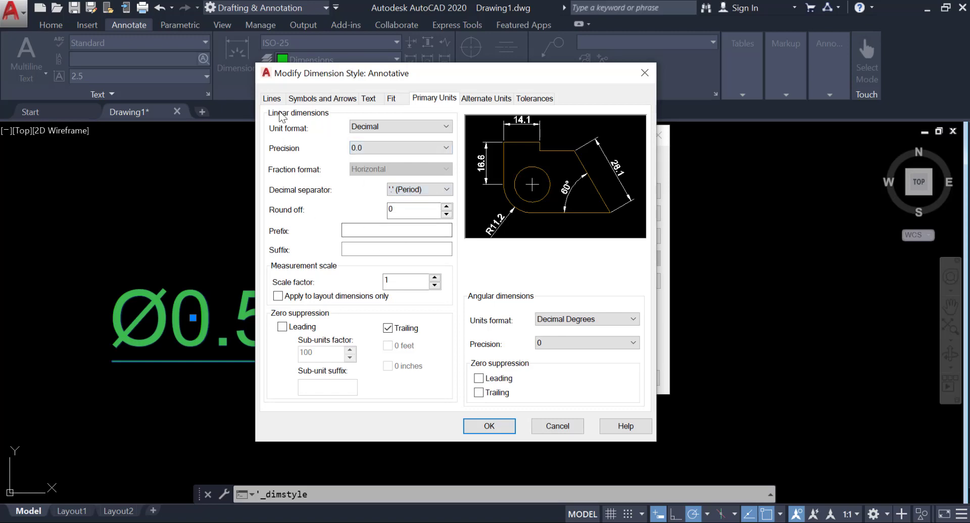
click(342, 99)
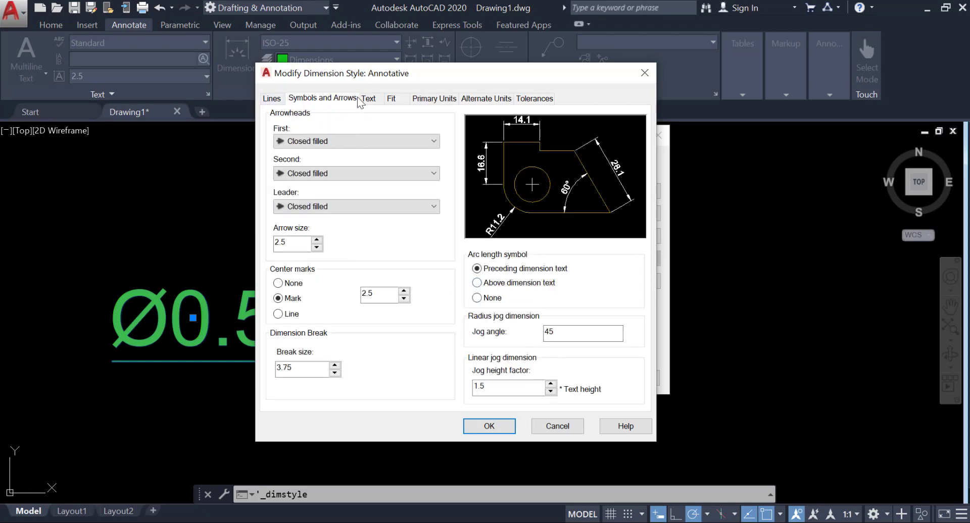
click(371, 99)
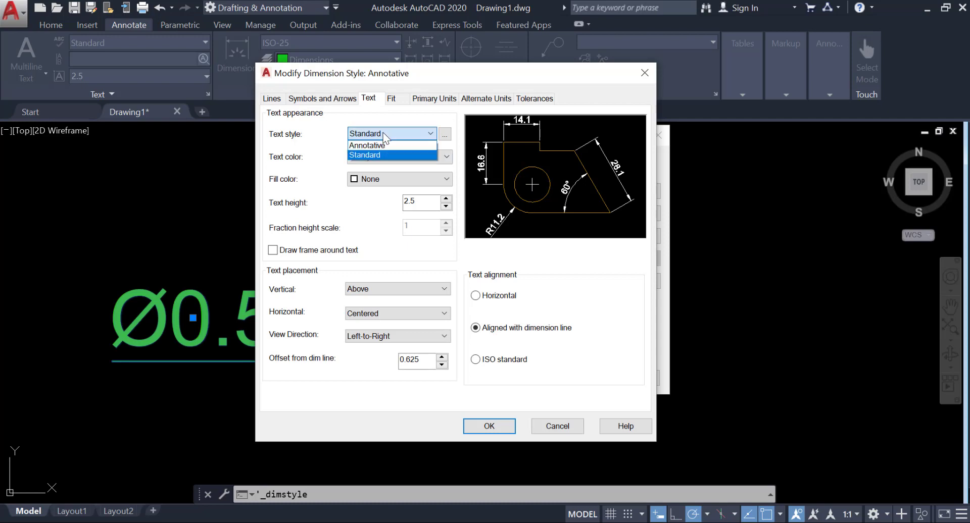
click(373, 146)
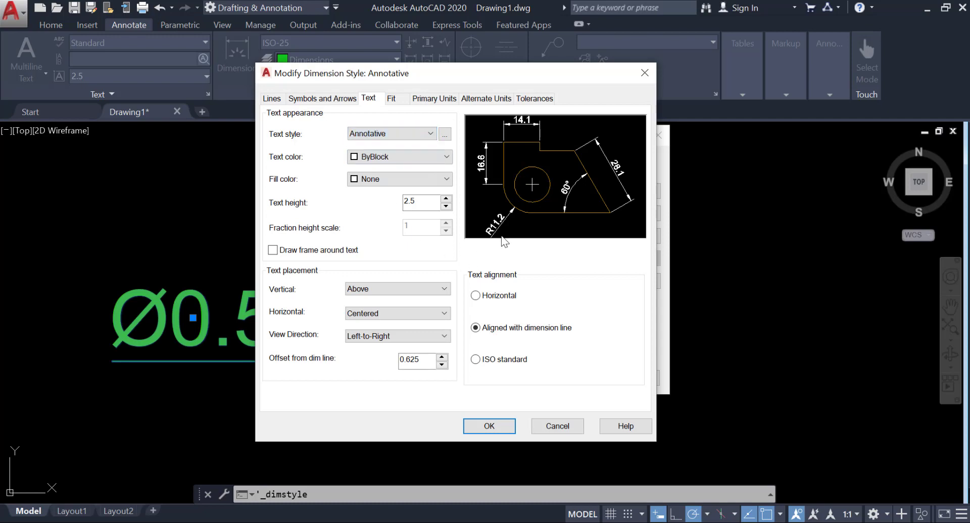
click(488, 426)
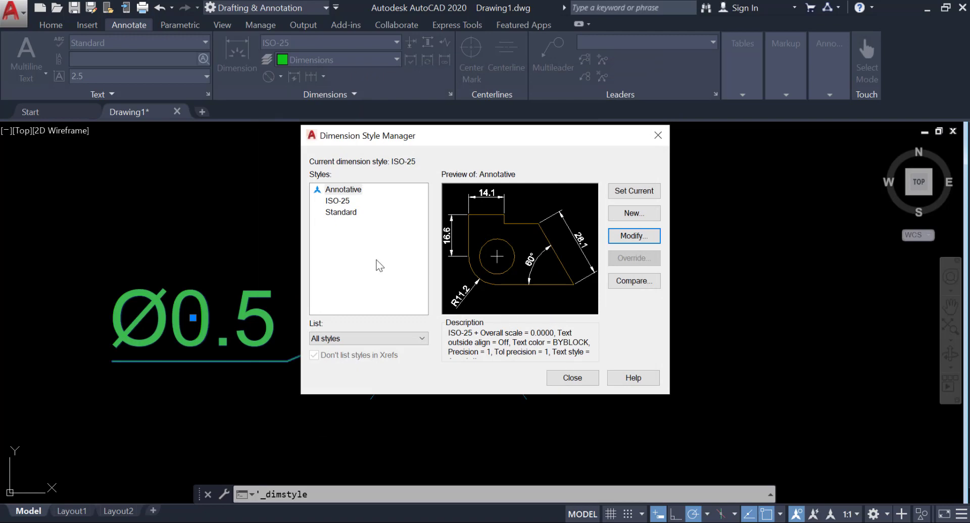
click(344, 188)
click(572, 378)
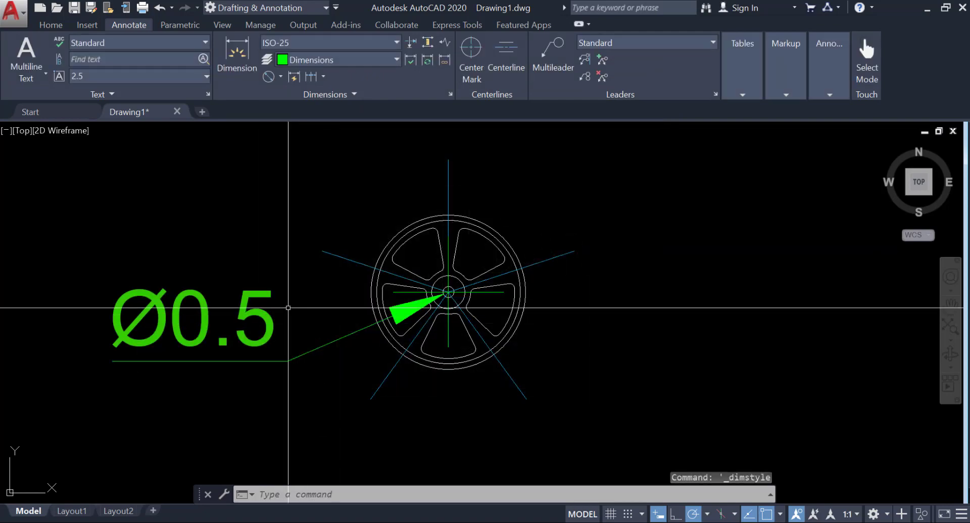
- Erase the oversized diameter dimension of the small center circle
scroll(256, 294, up, 3)
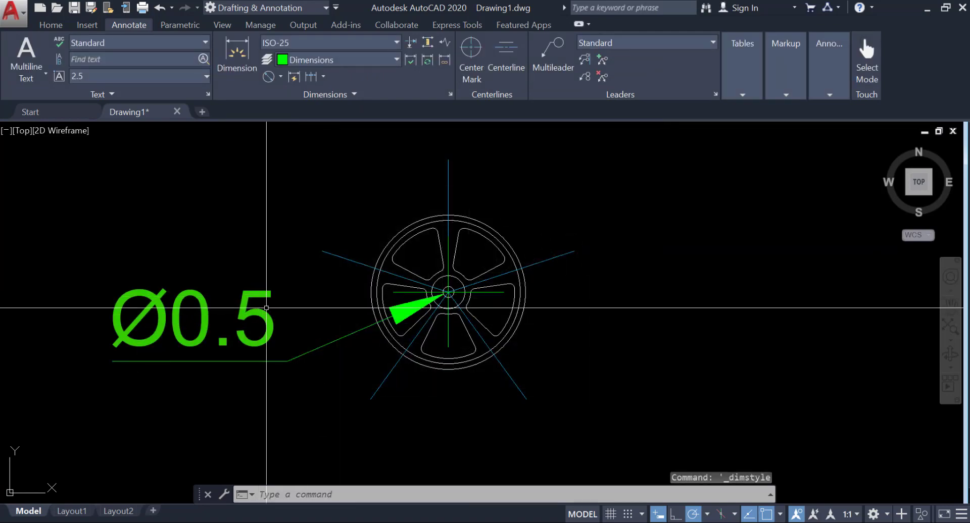
scroll(213, 282, down, 2)
scroll(183, 275, up, 1)
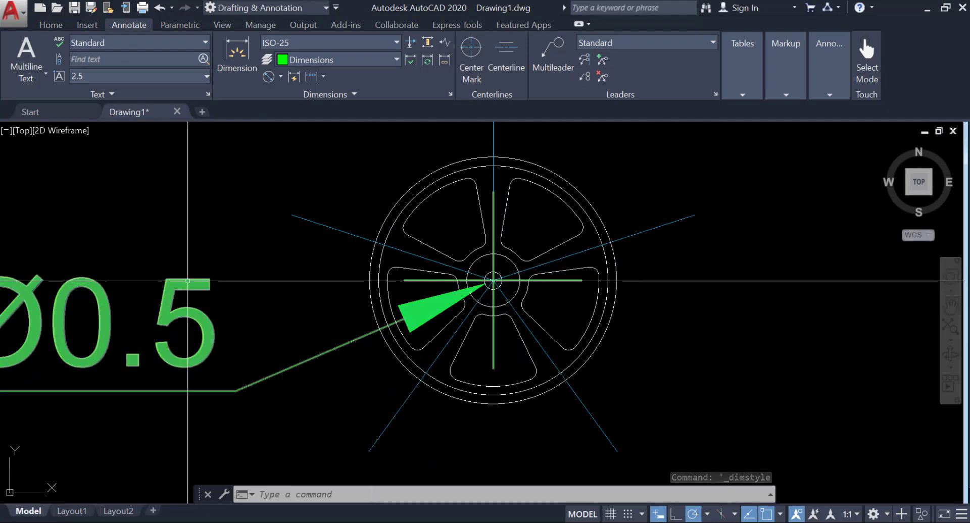
click(186, 283)
click(247, 288)
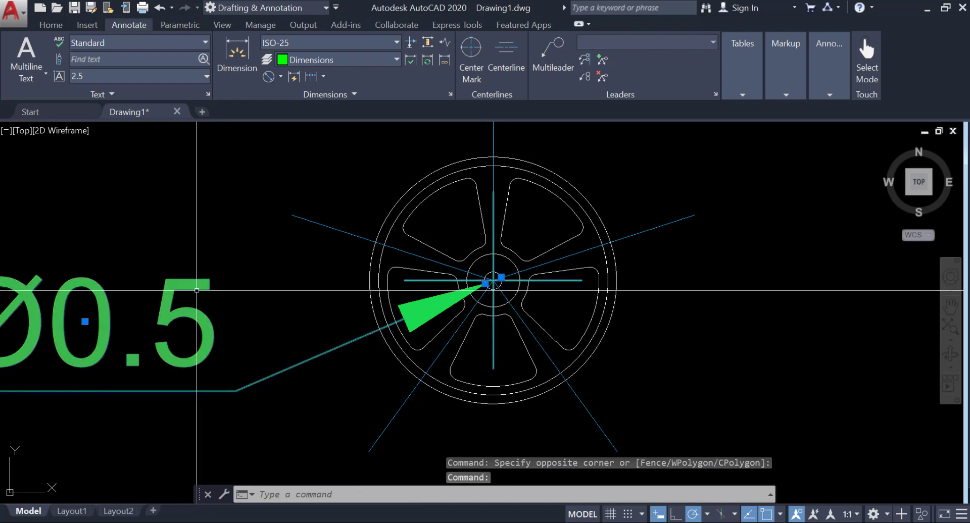
key(Return)
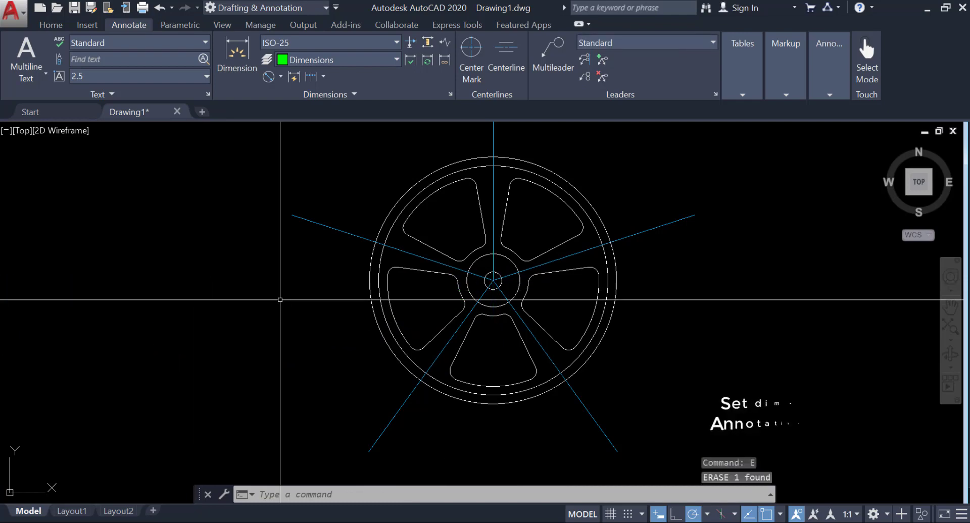
- Make Standard the current dimension style and add a diameter dimension to the hub circle, placing its text outside the pulley at the lower left
click(328, 43)
click(280, 81)
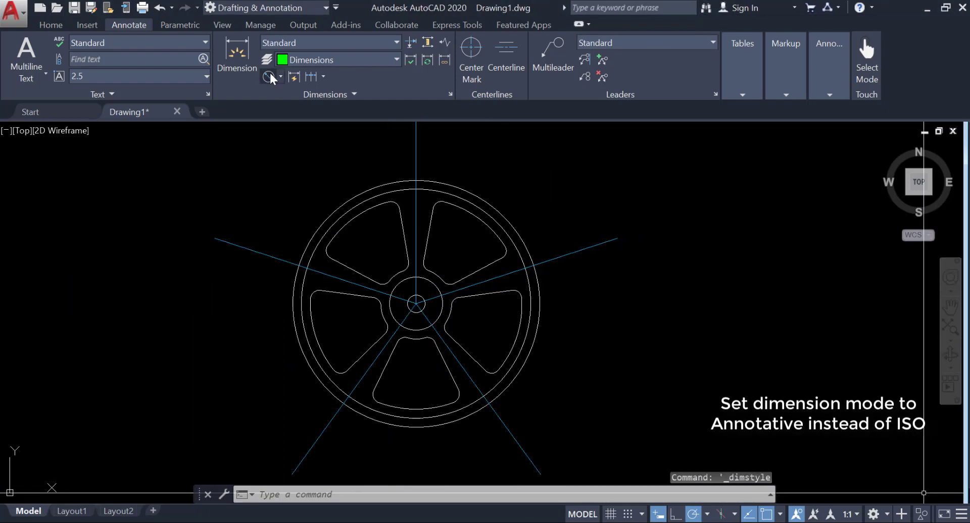
click(269, 75)
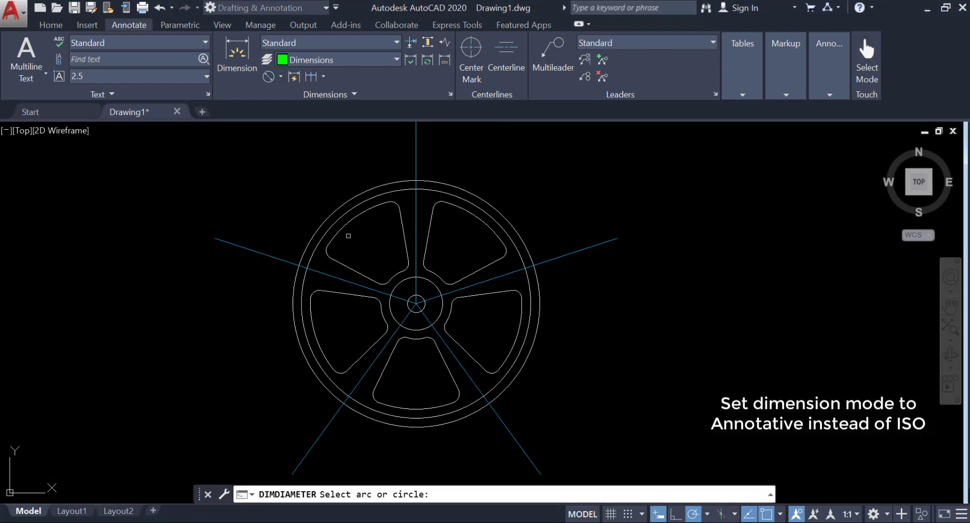
click(390, 305)
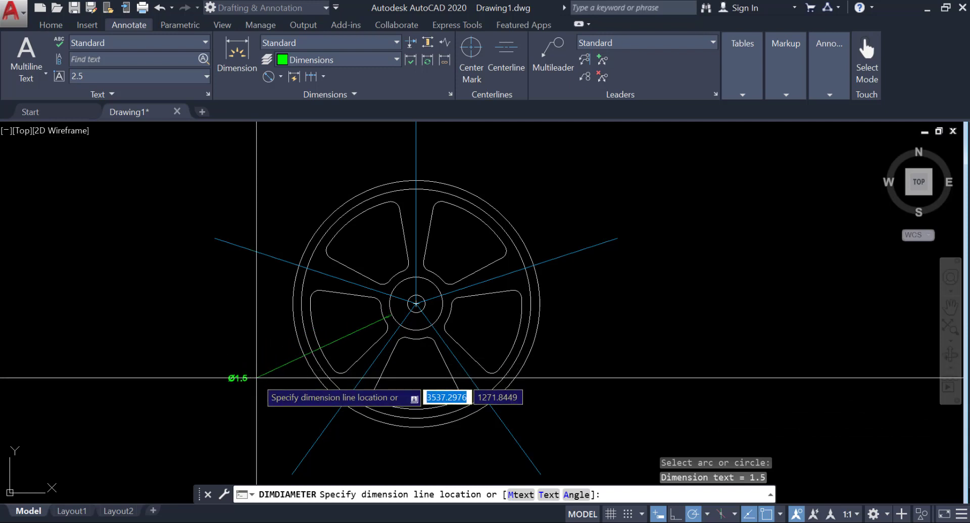
click(269, 402)
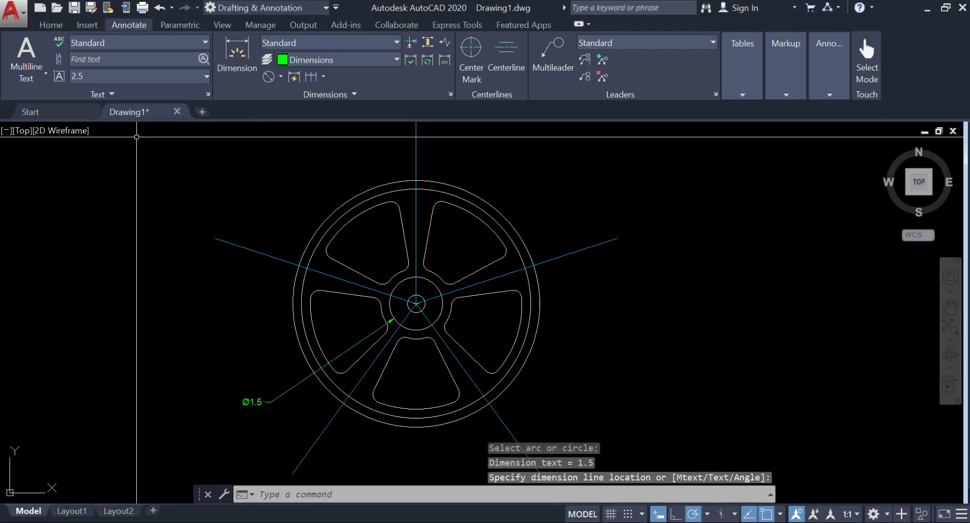
- Add a diameter dimension to the small center circle, placing its text just above the hub circle's dimension text
click(268, 77)
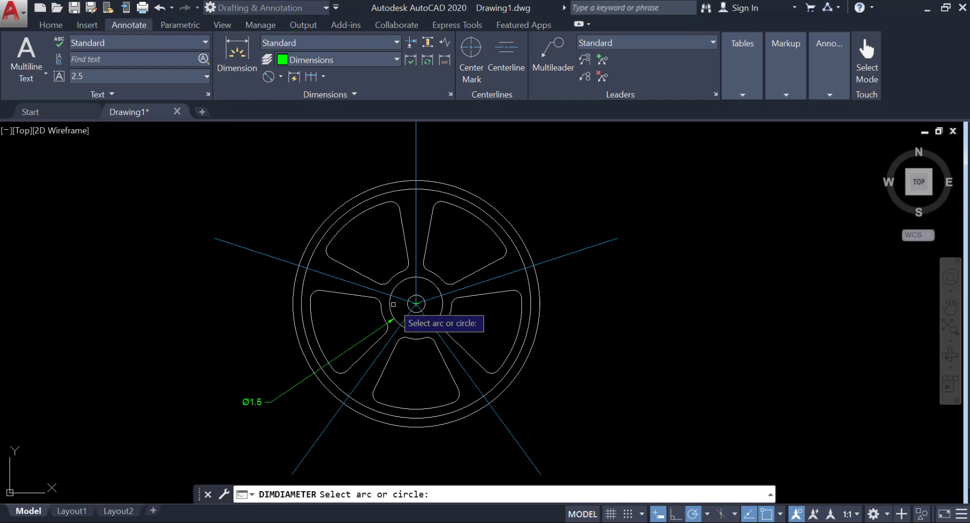
click(409, 307)
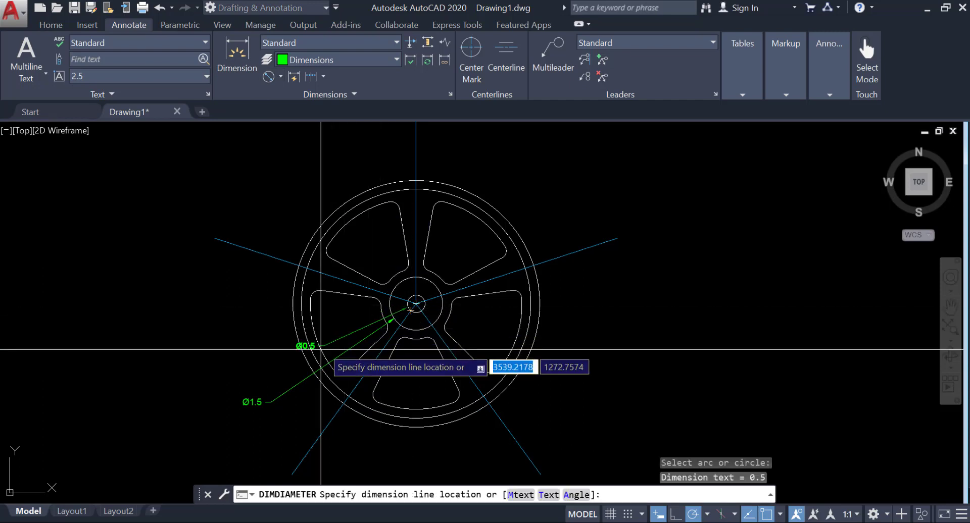
click(275, 371)
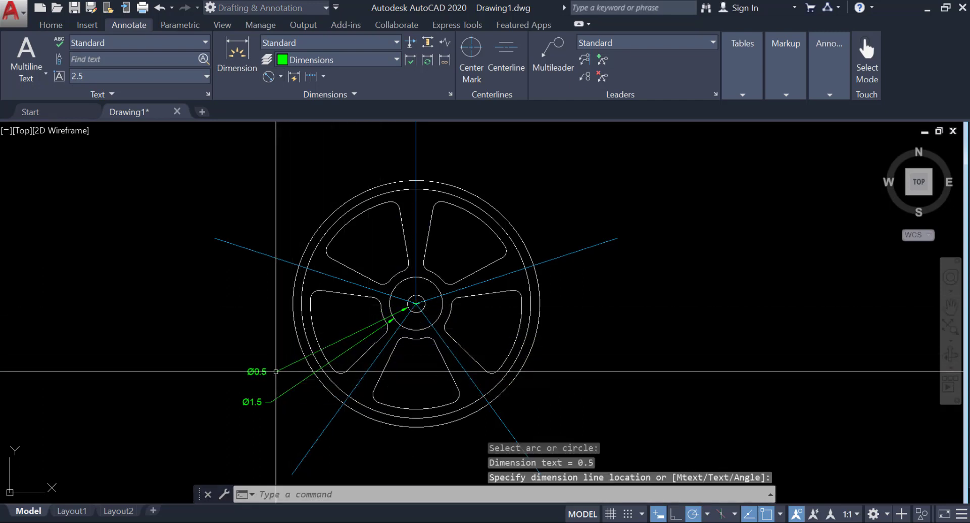
- Add a radius dimension to the inner arc of the pulley's upper-left opening, placing its text outside the rim at the upper left
click(280, 76)
click(253, 218)
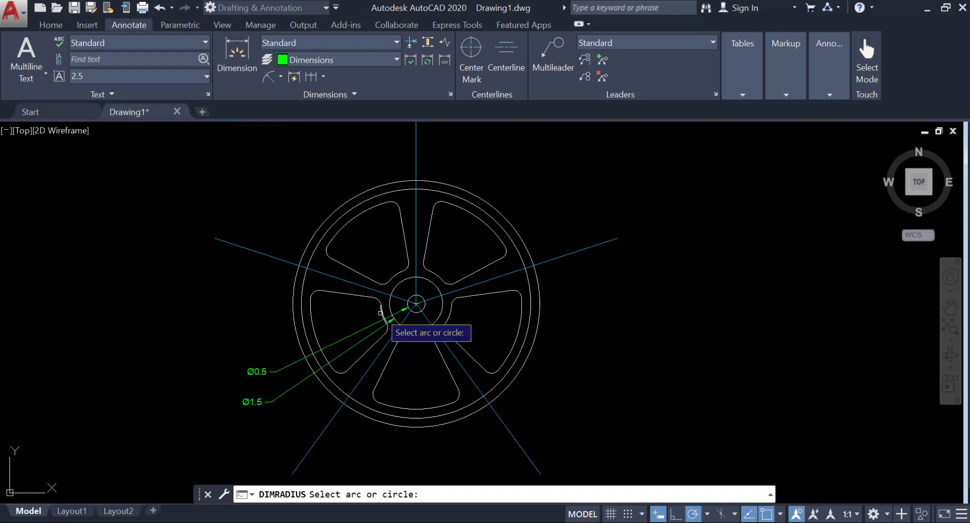
click(393, 274)
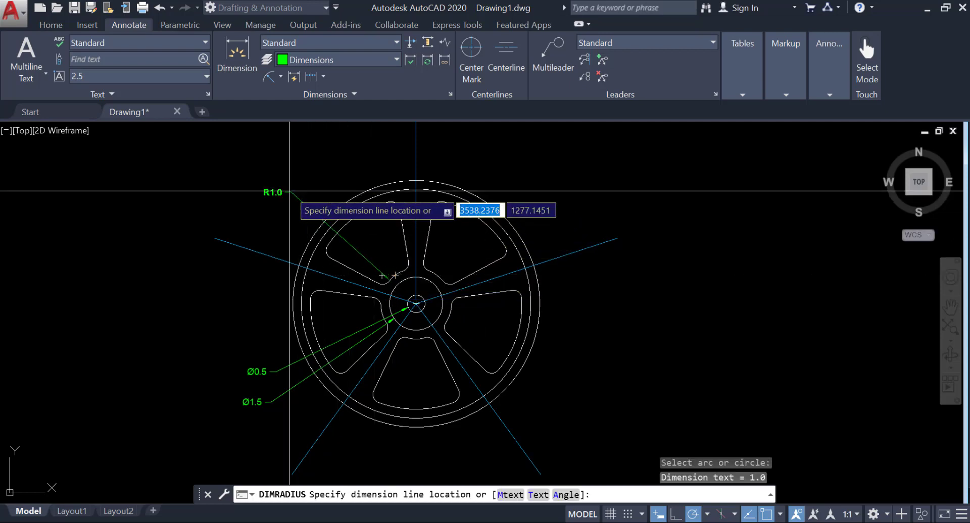
click(254, 205)
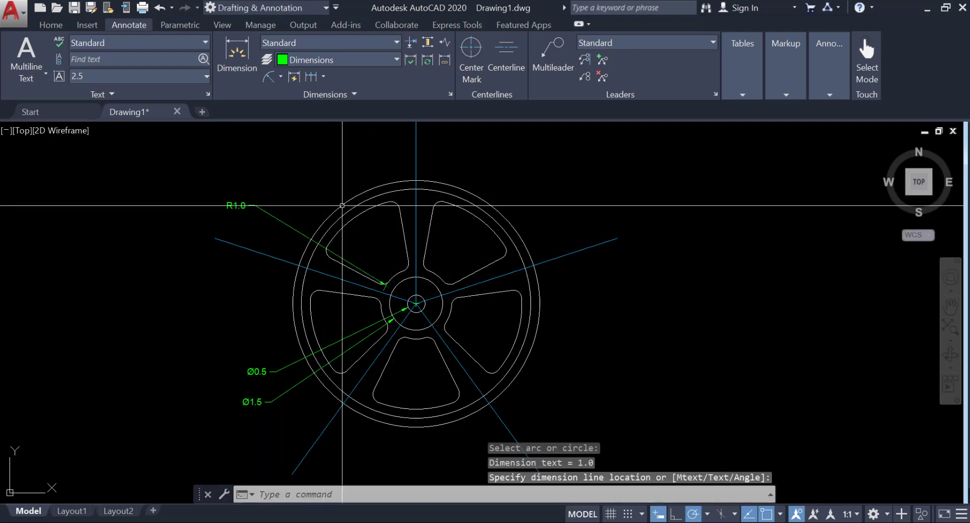
- Add a radius dimension to the outer arc of the upper-left opening, placing its text just above the inner arc's radius text
click(280, 77)
click(241, 216)
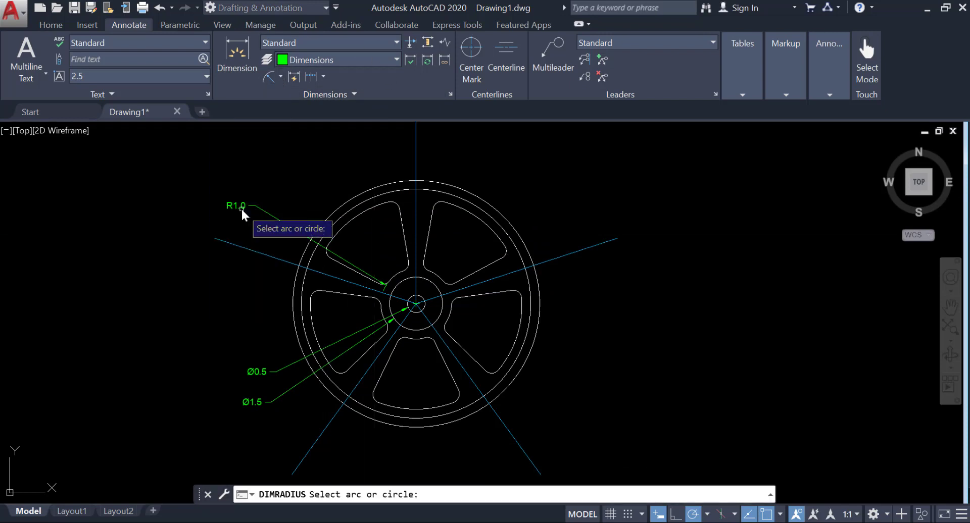
click(338, 235)
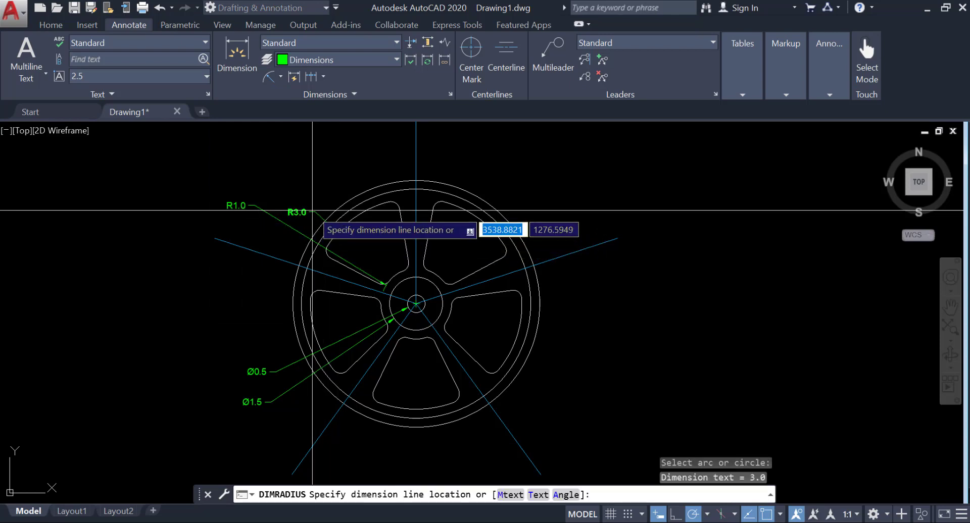
click(276, 183)
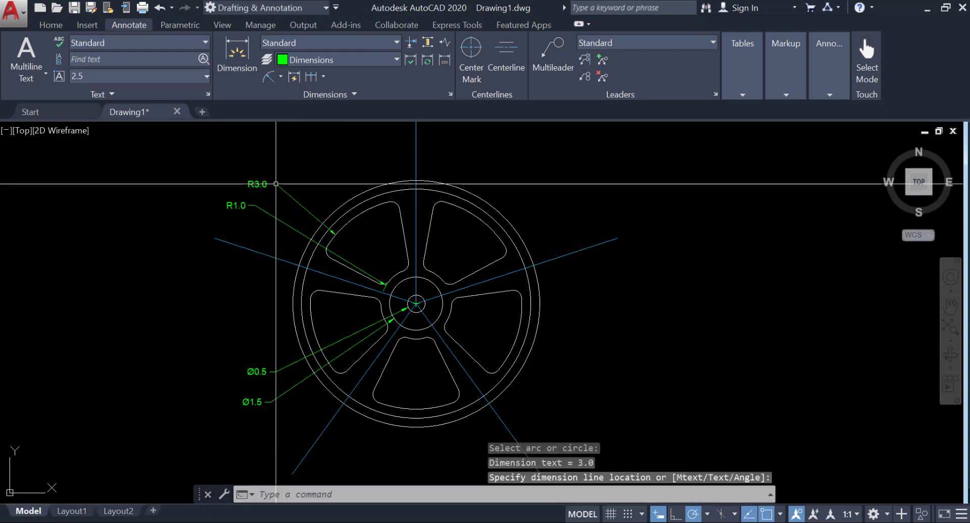
- Add a diameter dimension to the inner rim circle, placing its text outside the pulley above the two radius dimensions
click(278, 76)
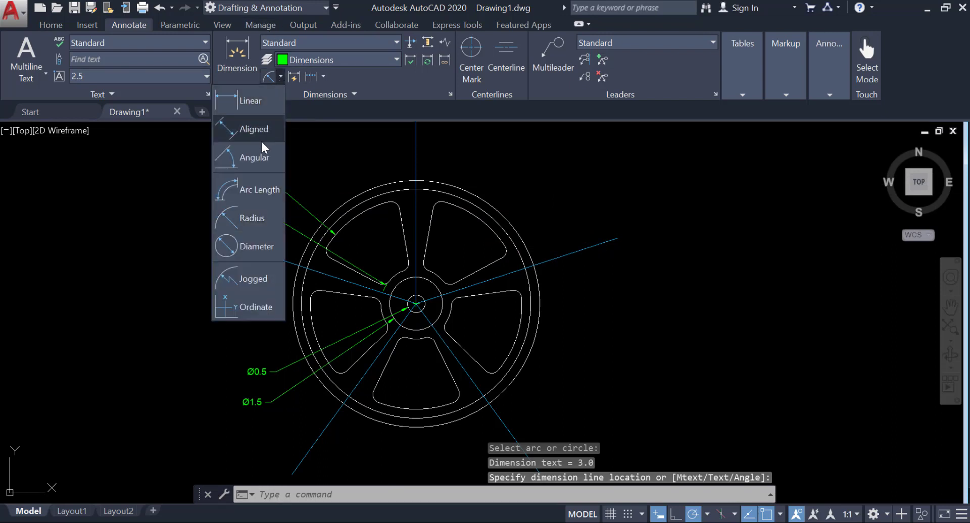
click(252, 247)
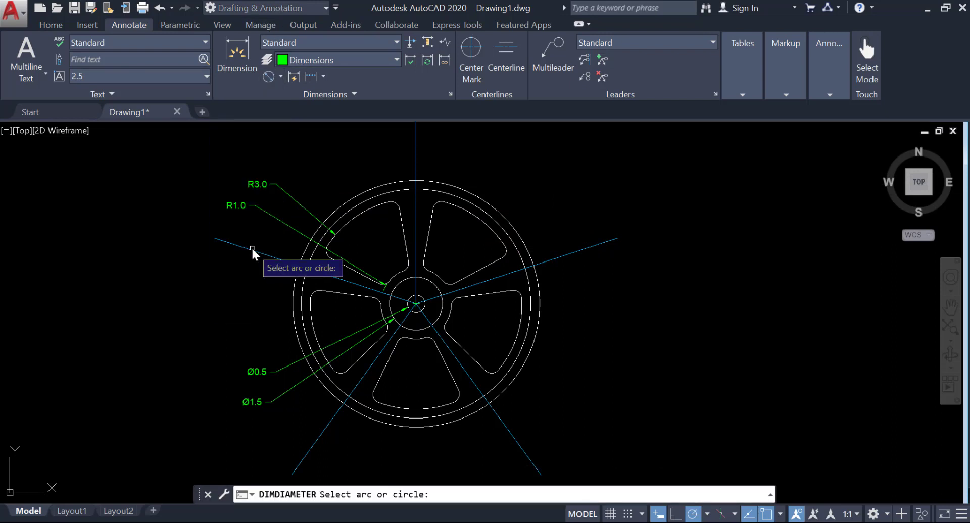
click(342, 215)
click(281, 142)
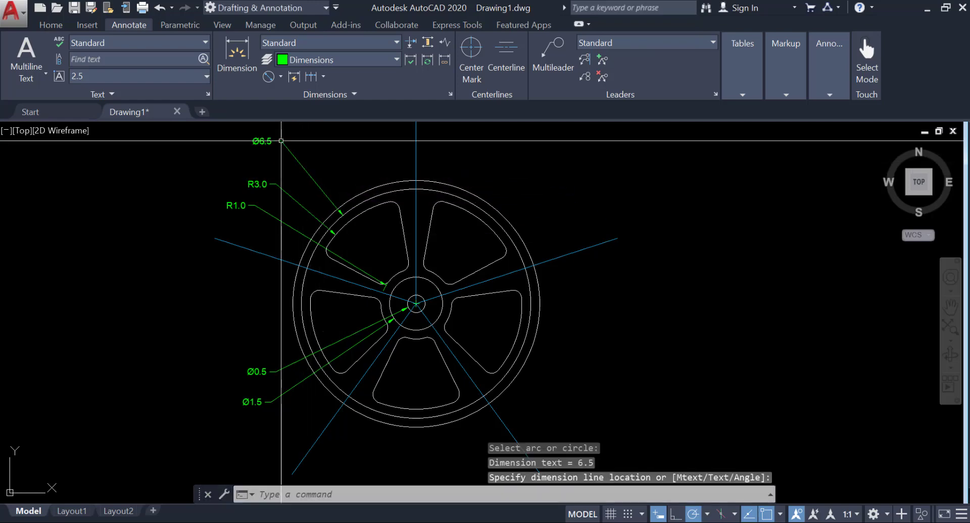
- Add a diameter dimension to the outermost circle, placing its text above the inner rim circle's diameter text
middle_drag(308, 164, 304, 227)
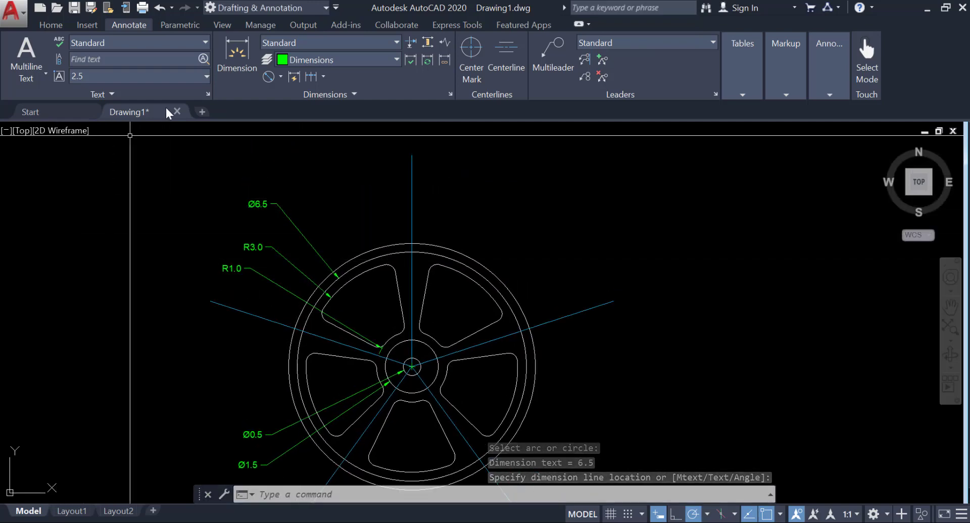
click(279, 79)
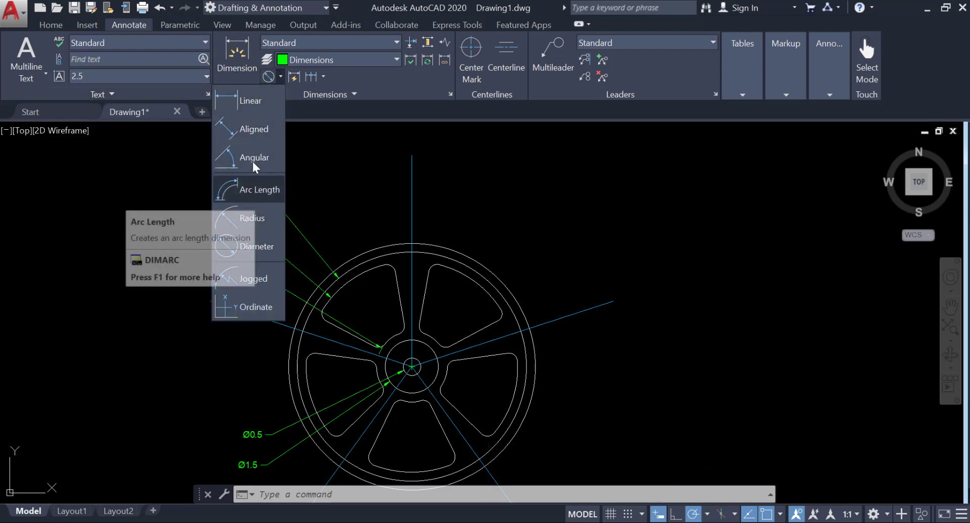
click(252, 242)
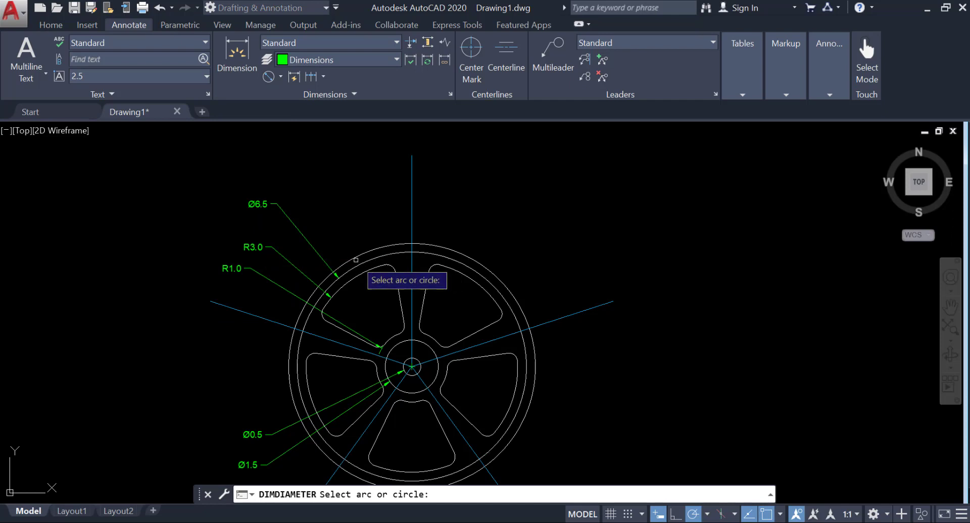
click(350, 255)
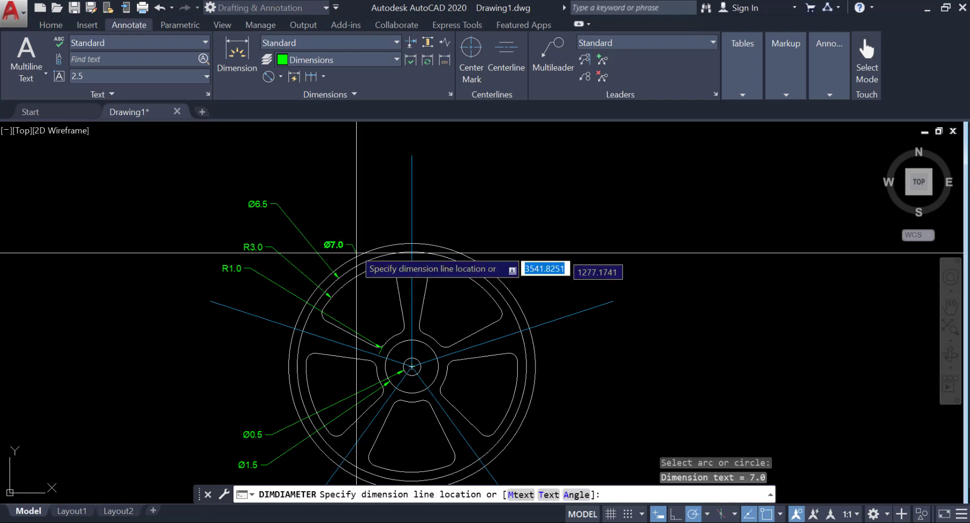
click(304, 164)
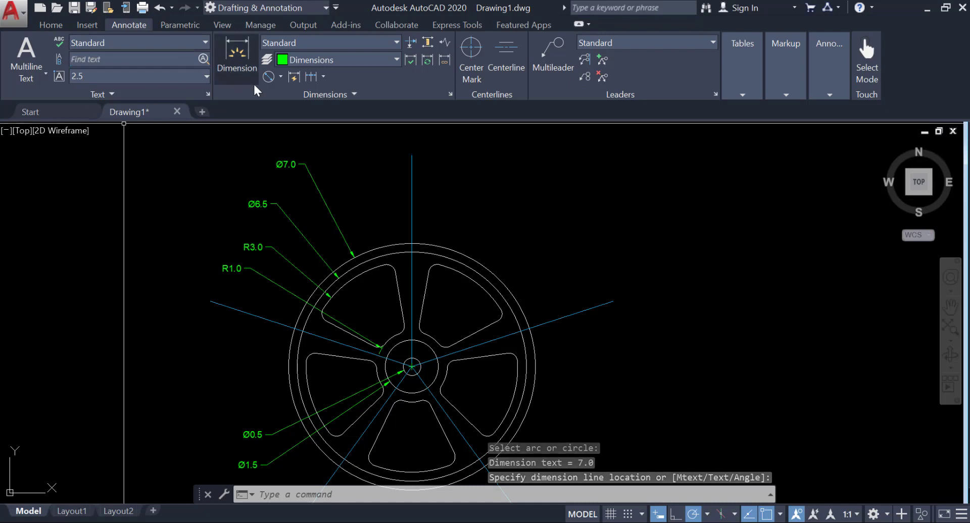
- Add an angular dimension between the facing straight edges of the two upper openings, placing it above the pulley
click(282, 78)
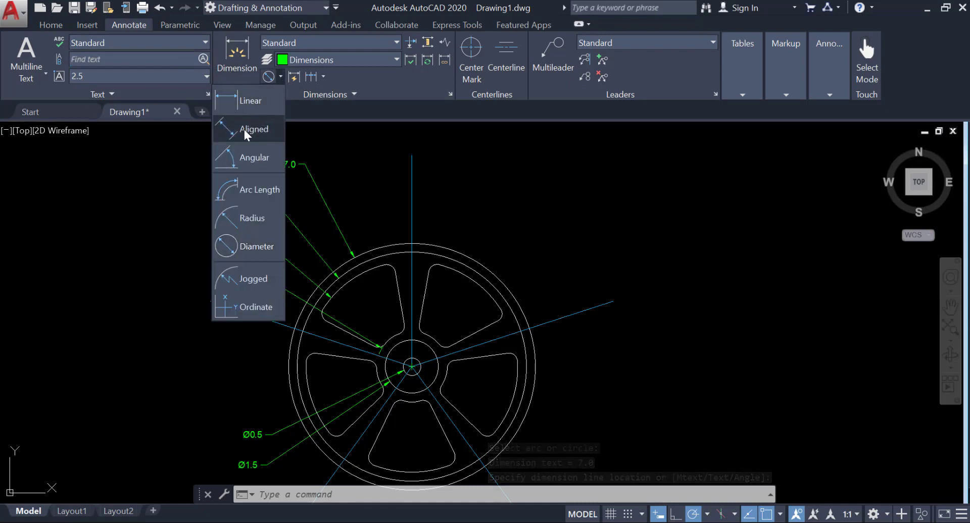
click(244, 157)
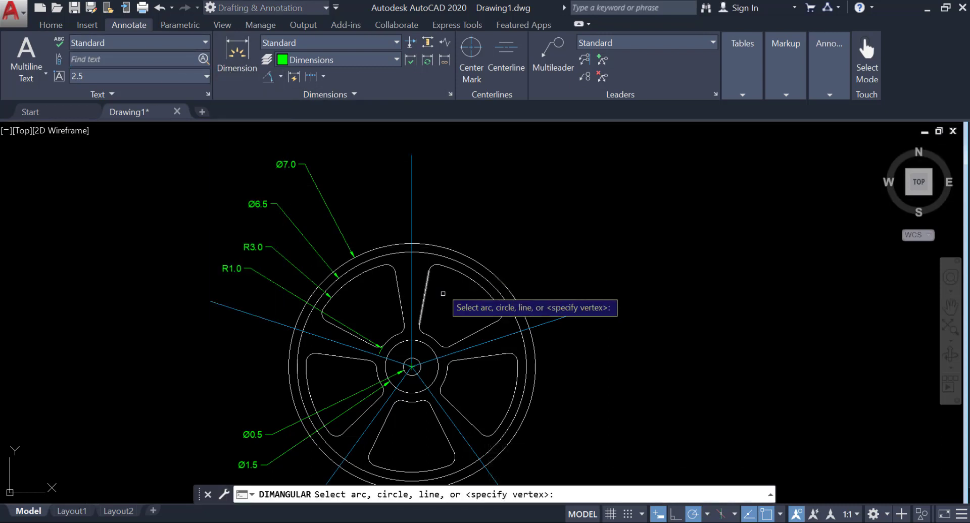
click(397, 282)
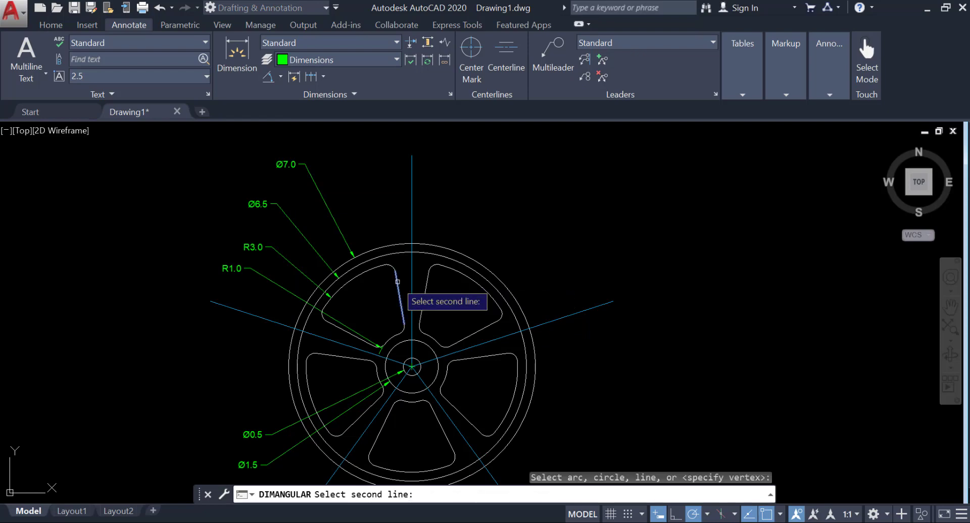
click(434, 275)
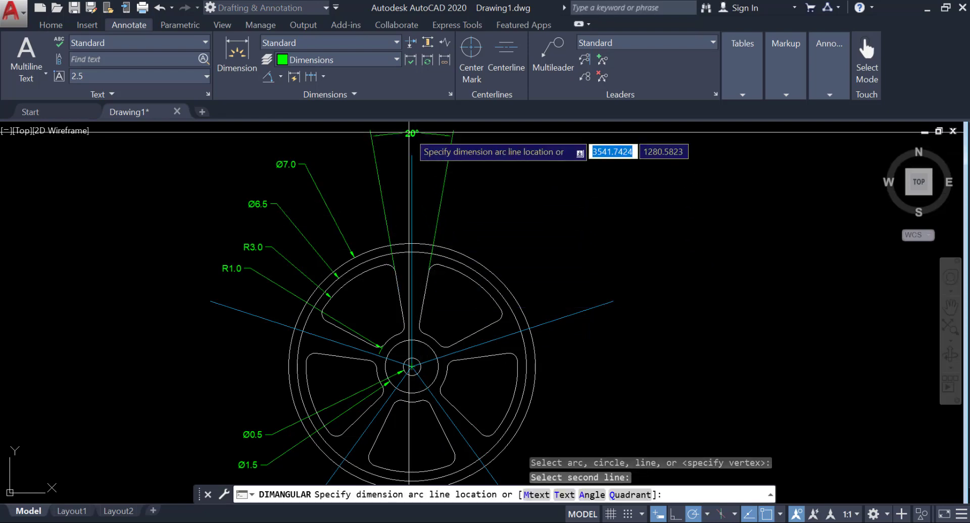
middle_drag(410, 132, 424, 196)
click(423, 191)
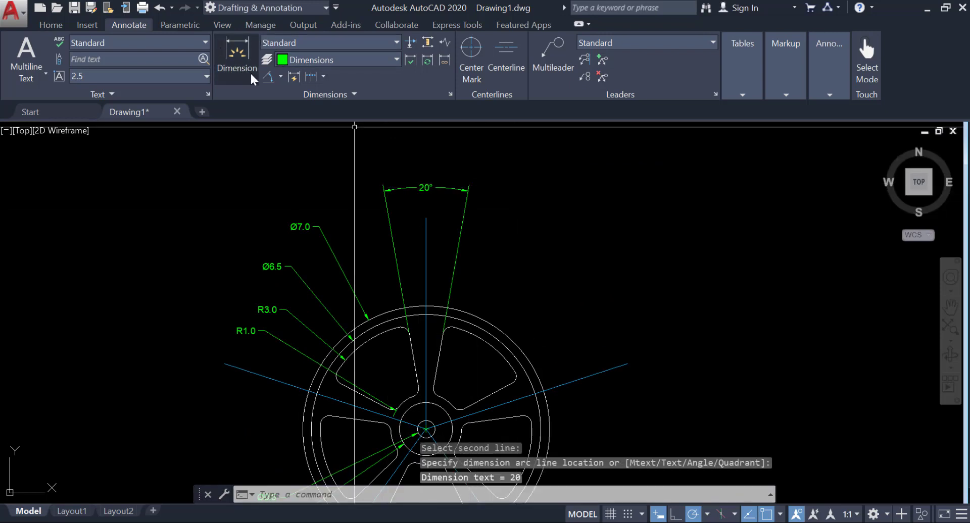
- Add an angular dimension between the vertical centerline and the upper-right opening's left edge, placing it just below the existing angular dimension
click(268, 75)
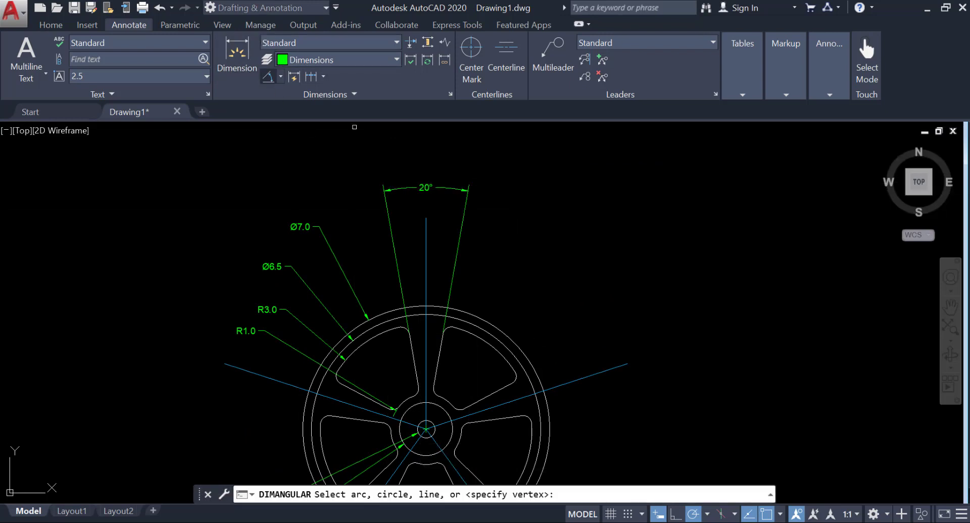
click(426, 228)
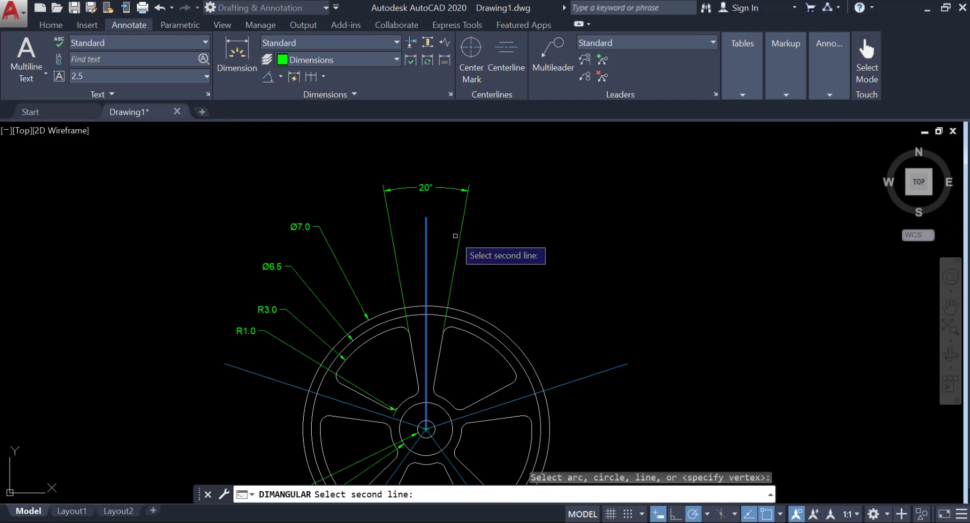
click(440, 359)
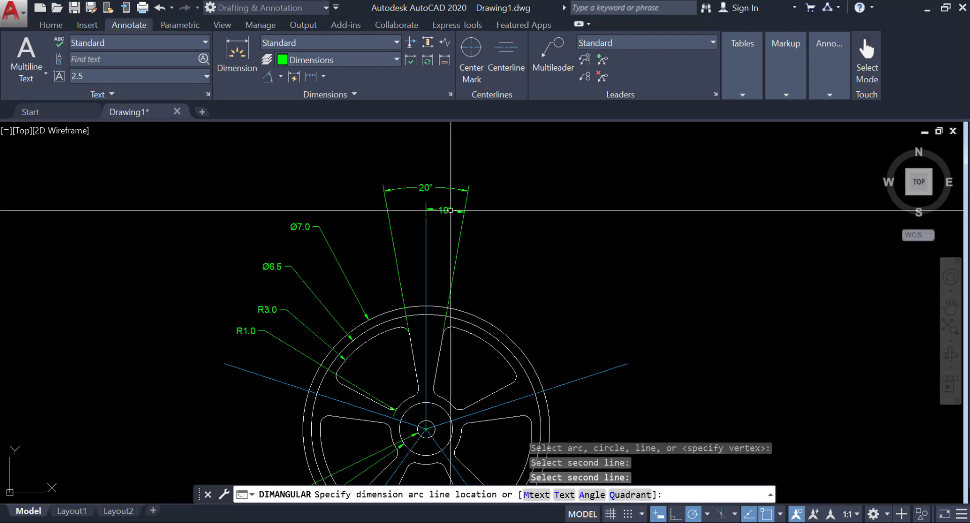
click(452, 207)
- Show the drawing beside the reference image in Photos and compare the pulley's dimensions, then return to the full-size drawing window
scroll(503, 226, down, 2)
middle_drag(513, 248, 496, 204)
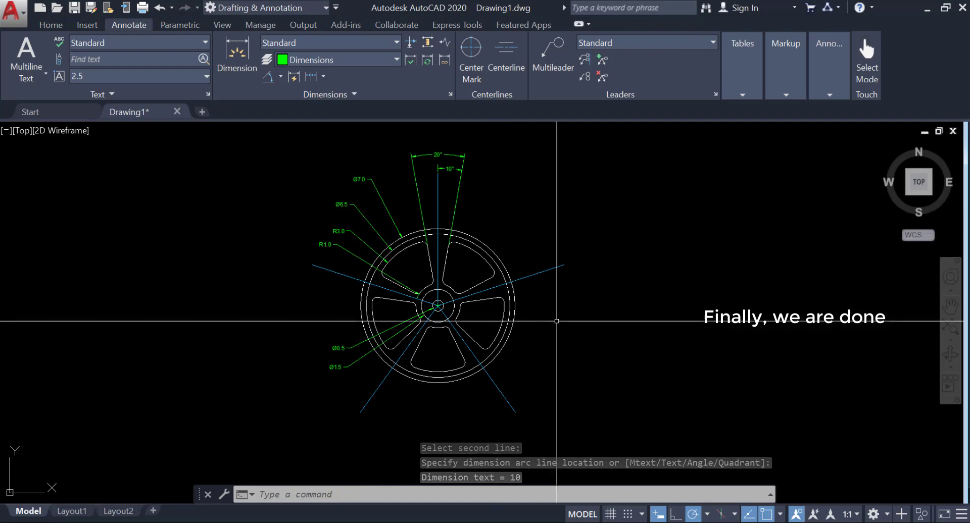
middle_drag(552, 322, 618, 402)
scroll(565, 339, up, 2)
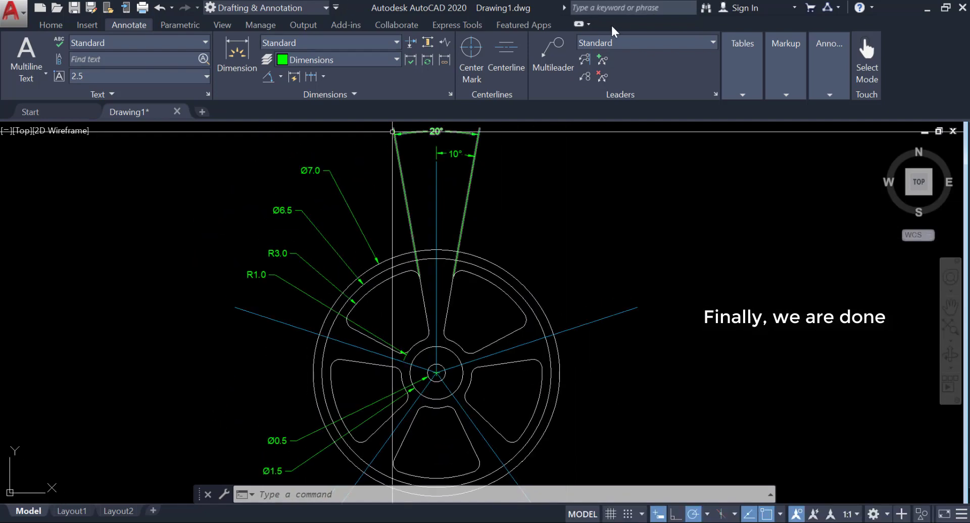
mouse_move(536, 194)
middle_down()
mouse_move(585, 216)
mouse_move(626, 180)
mouse_move(643, 188)
mouse_move(618, 204)
mouse_move(567, 156)
mouse_move(507, 231)
middle_up()
scroll(556, 172, down, 2)
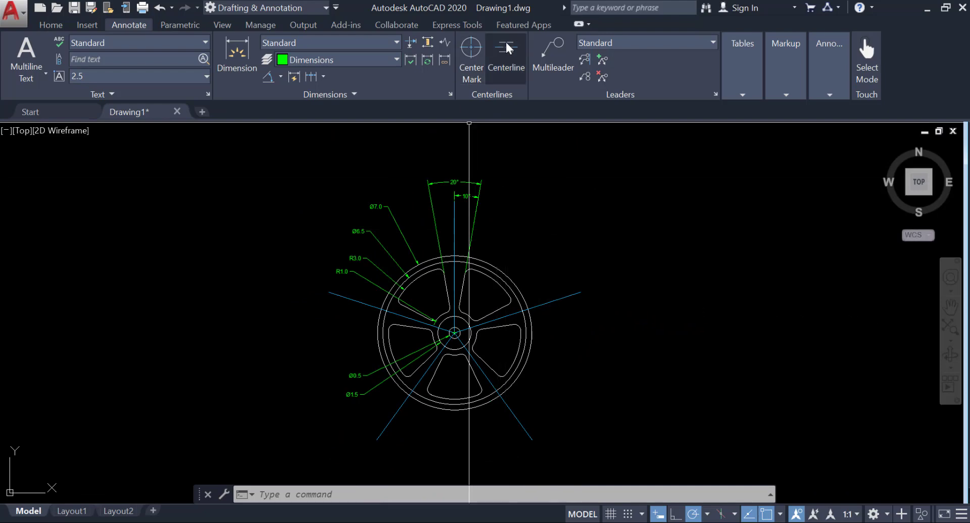
click(945, 8)
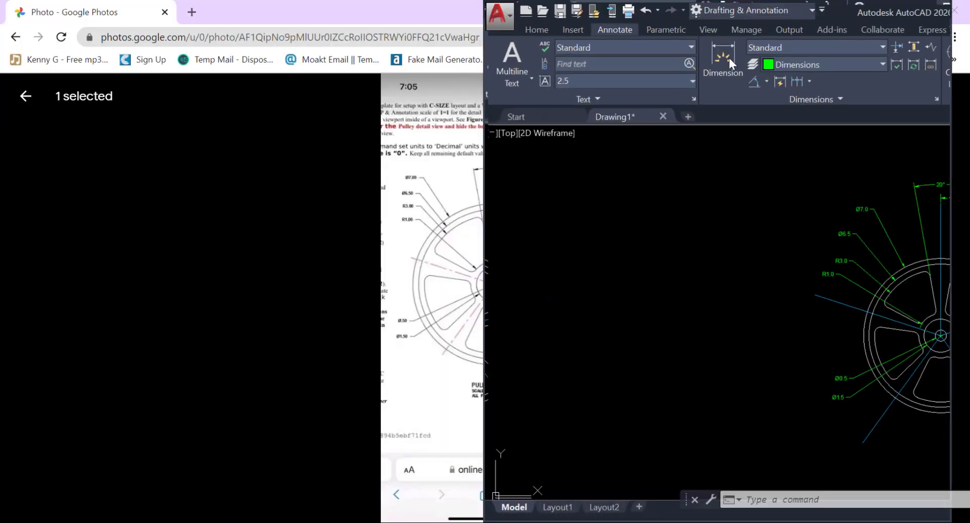
key(alt+Tab)
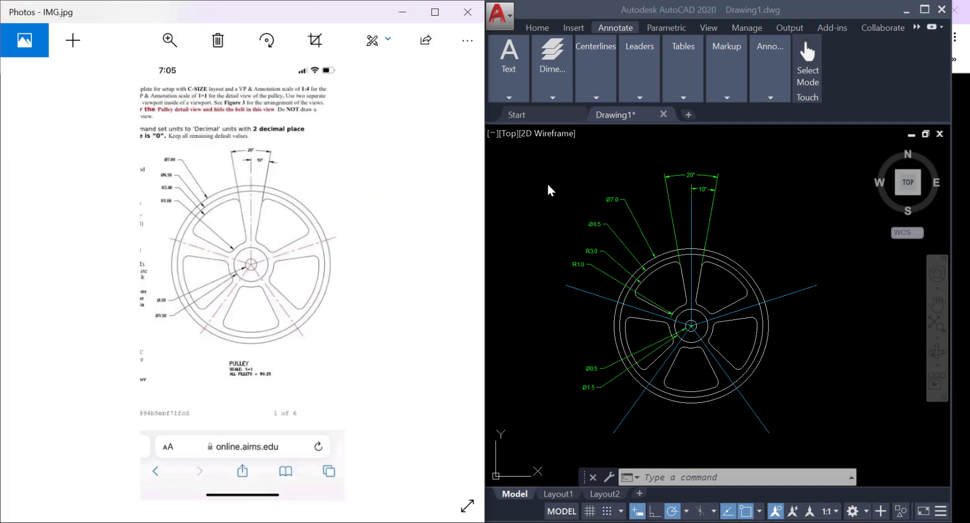
scroll(742, 216, up, 2)
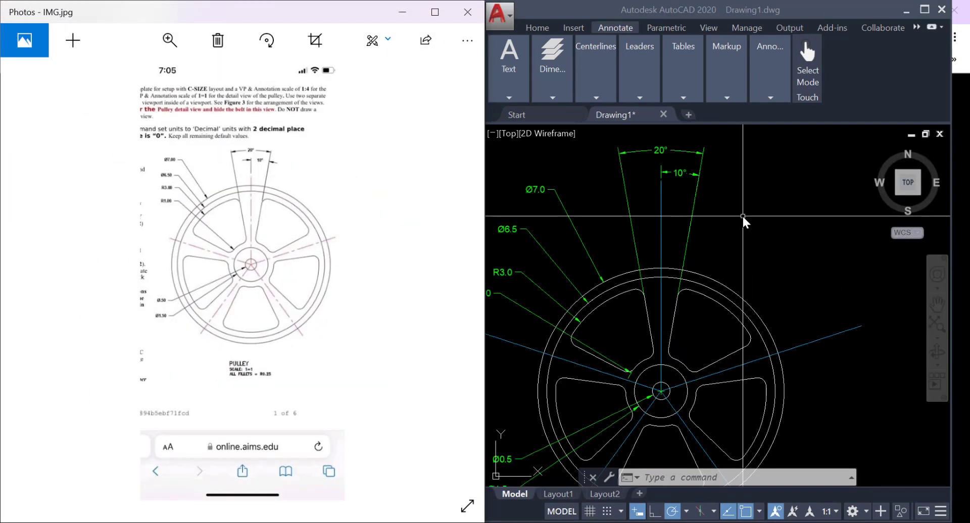
click(726, 261)
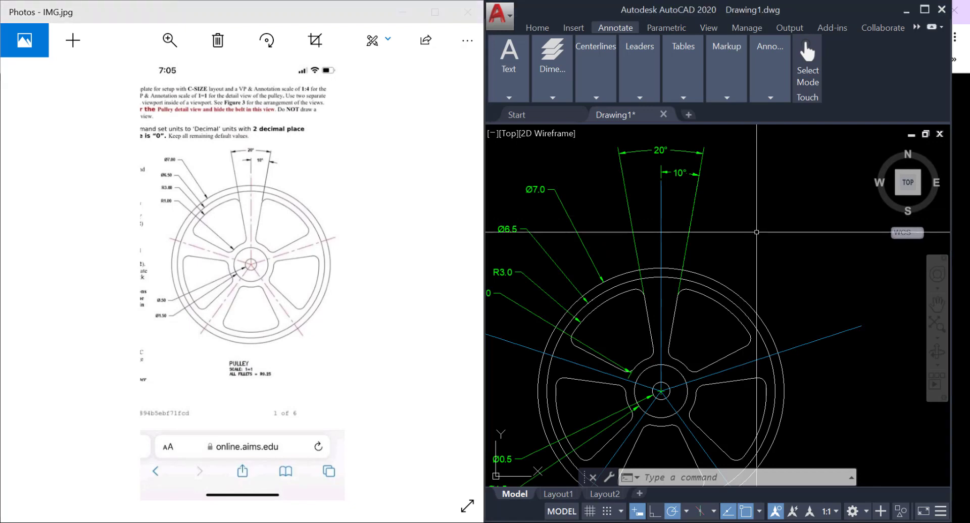
mouse_move(756, 232)
middle_down()
mouse_move(768, 244)
mouse_move(783, 190)
middle_up()
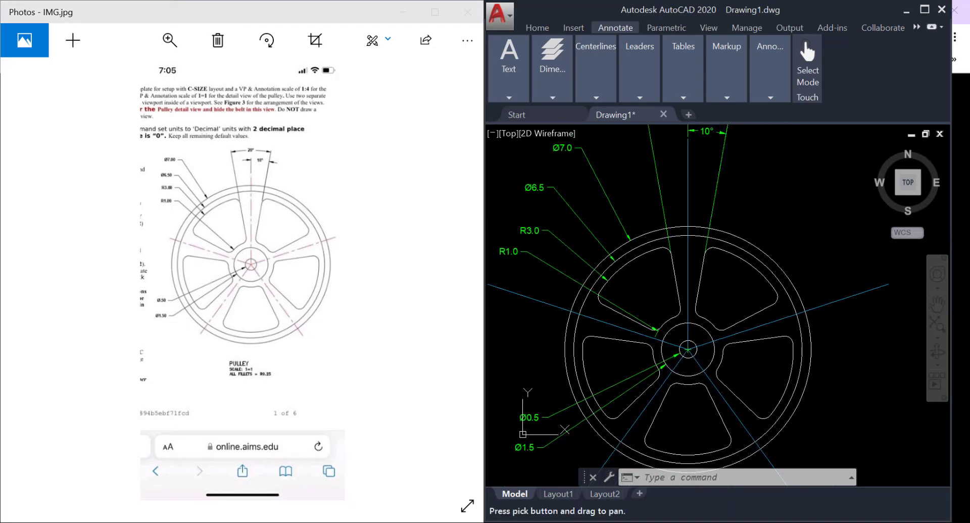
click(926, 11)
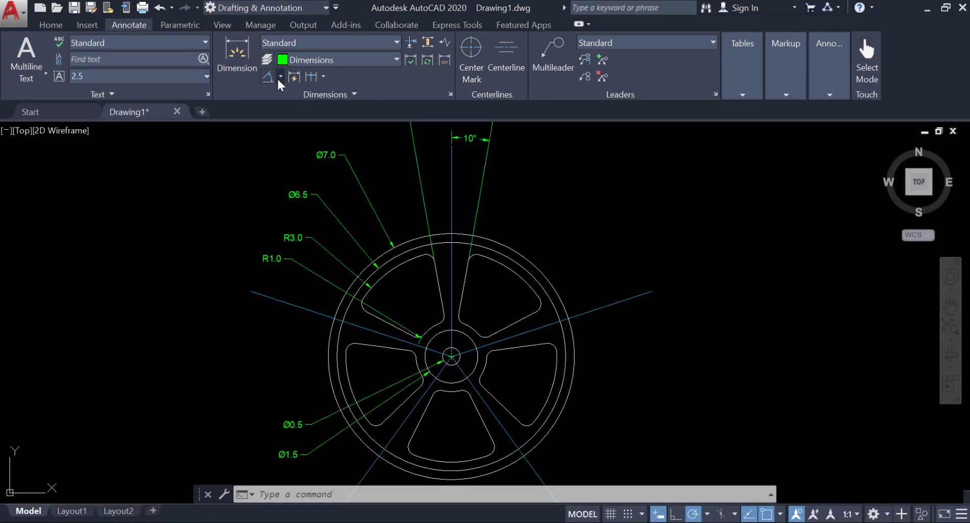
click(267, 77)
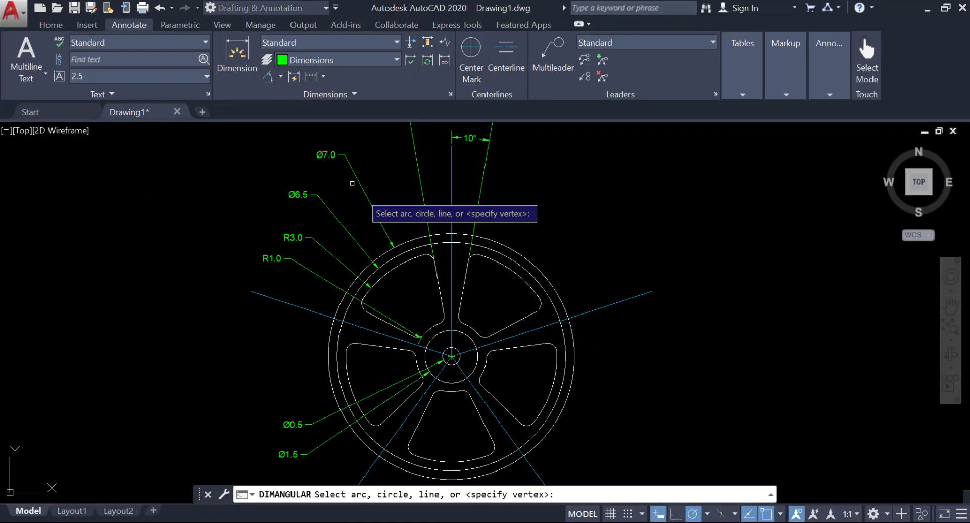
click(281, 78)
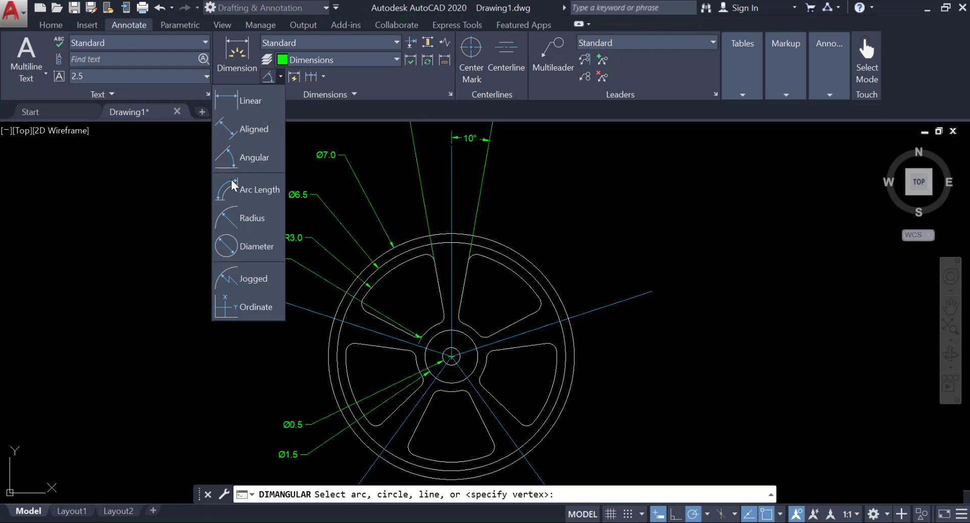
click(244, 210)
scroll(495, 364, up, 3)
middle_drag(558, 252, 600, 375)
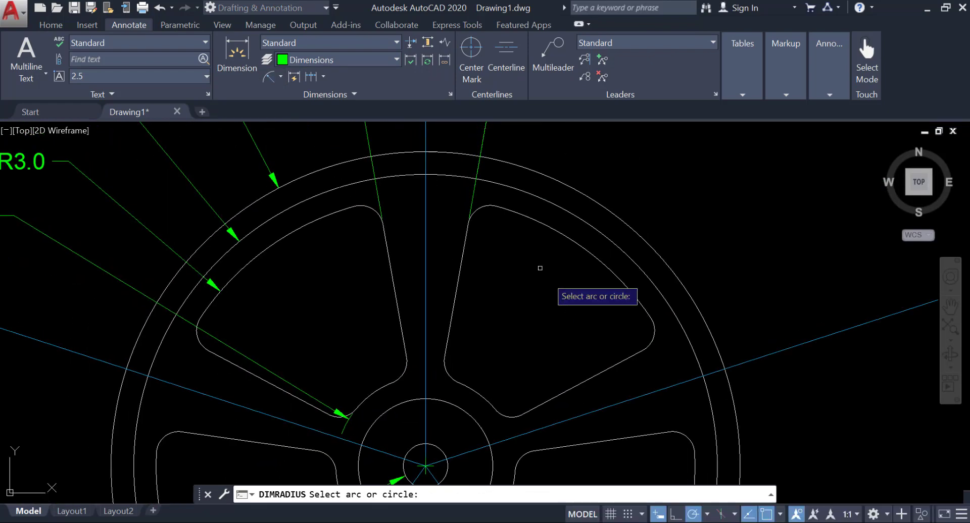
click(481, 207)
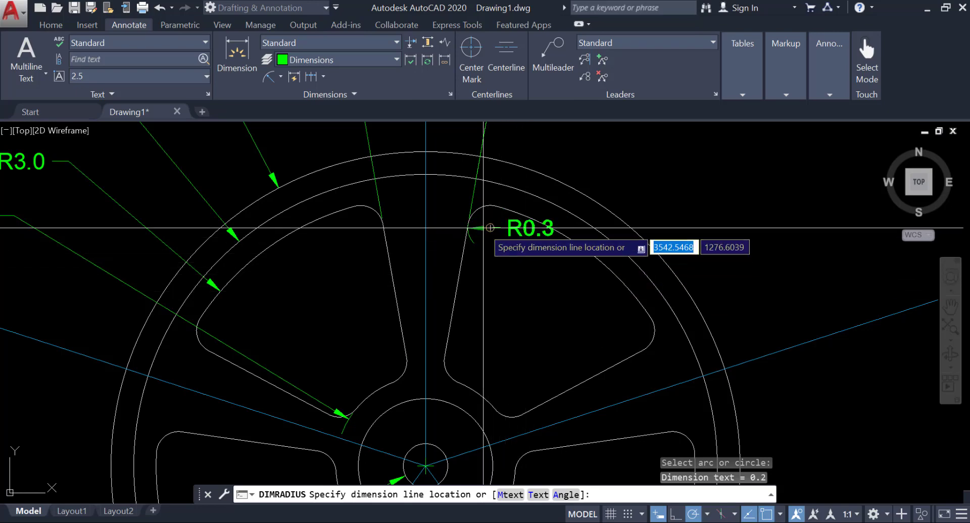
key(Escape)
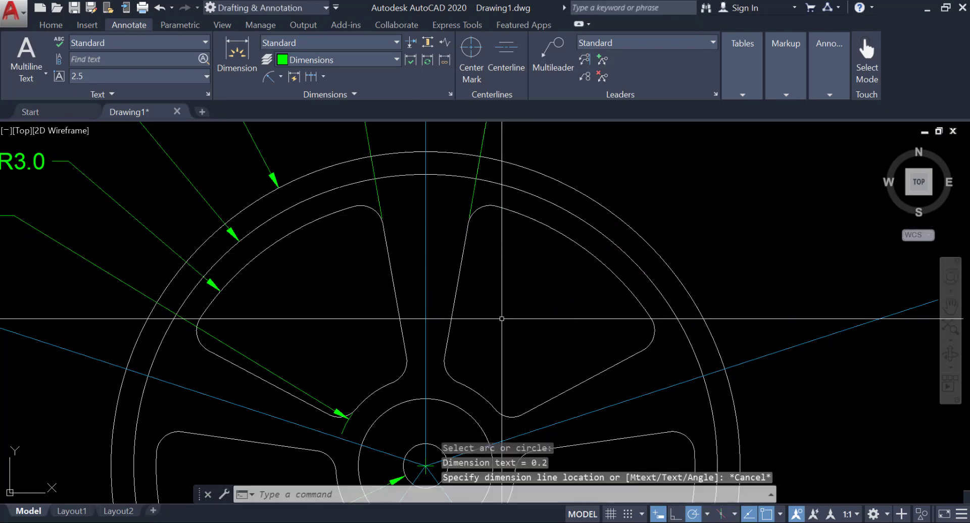
- Add a trial radius dimension to the upper-right opening's hub-side fillet beside the vertical centerline, and delete it
key(Return)
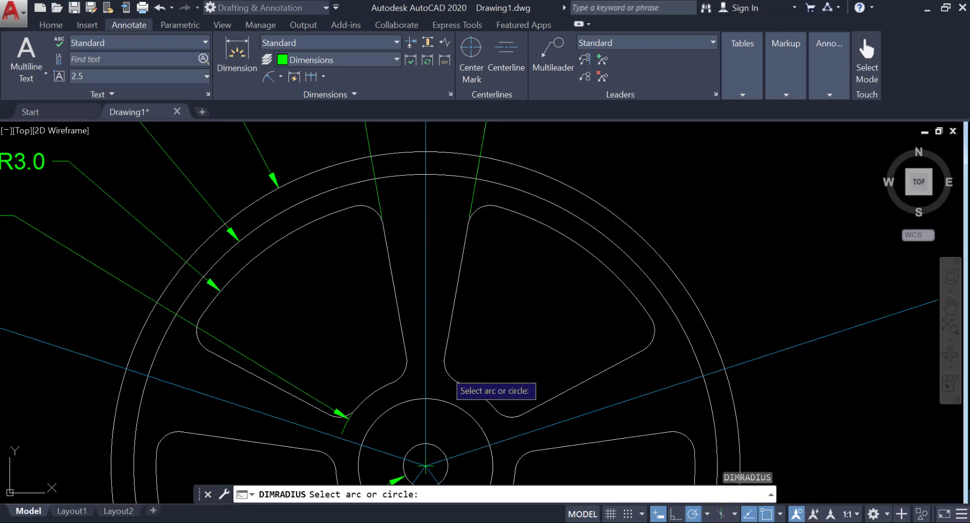
click(445, 372)
scroll(457, 367, up, 3)
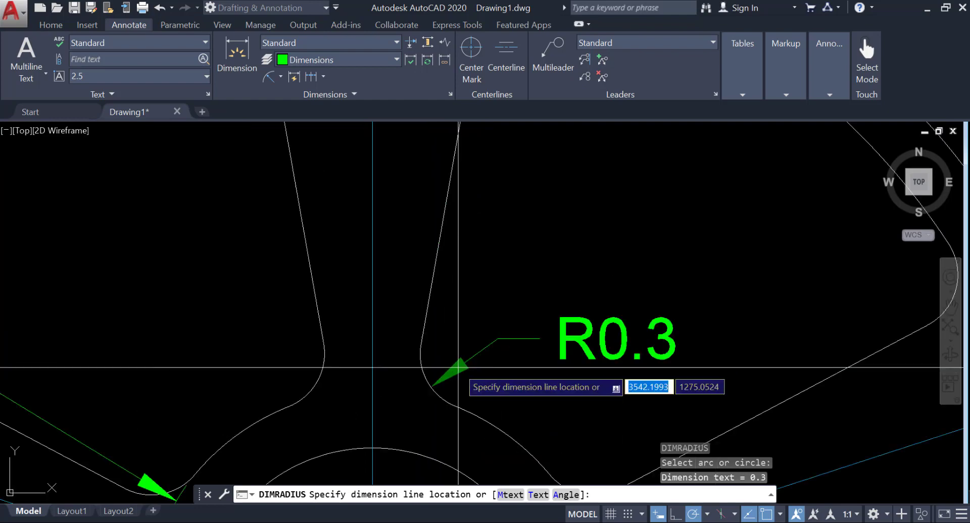
click(458, 368)
scroll(458, 368, down, 5)
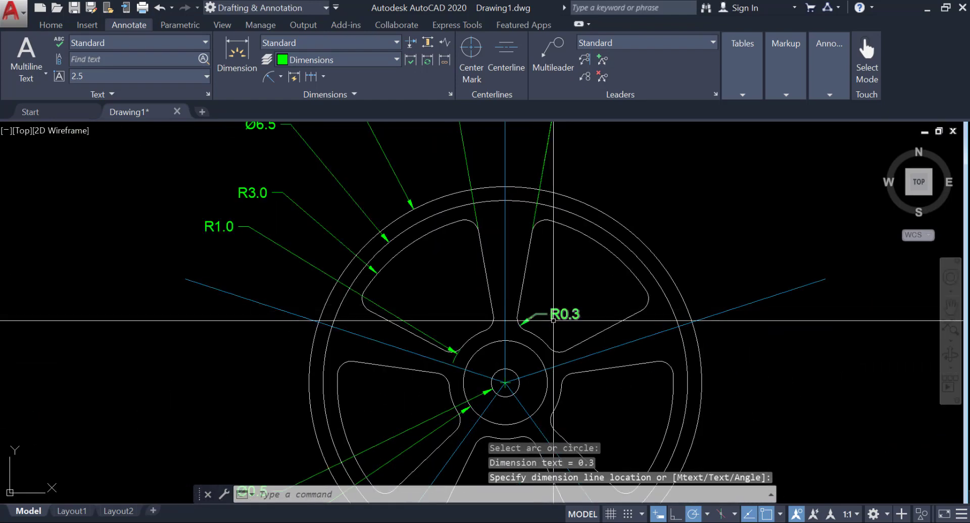
click(554, 320)
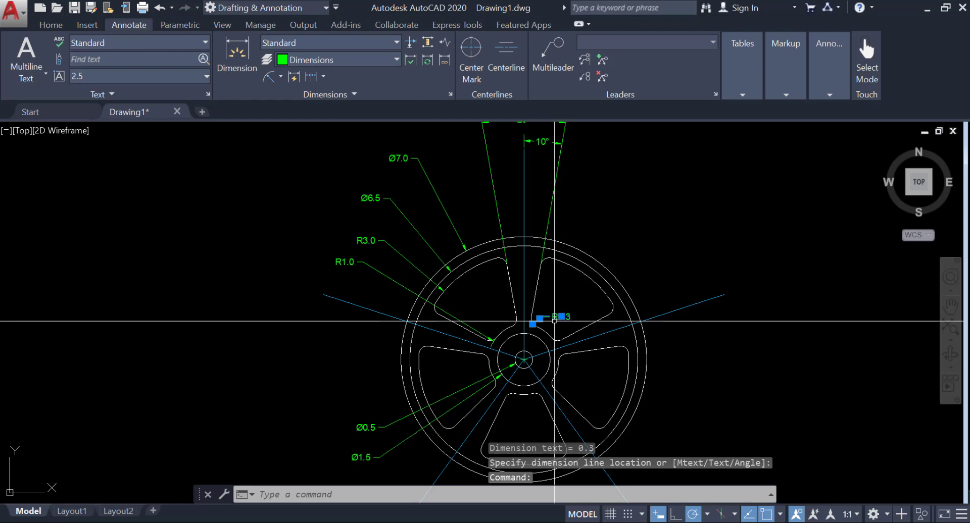
key(Delete)
scroll(553, 319, up, 2)
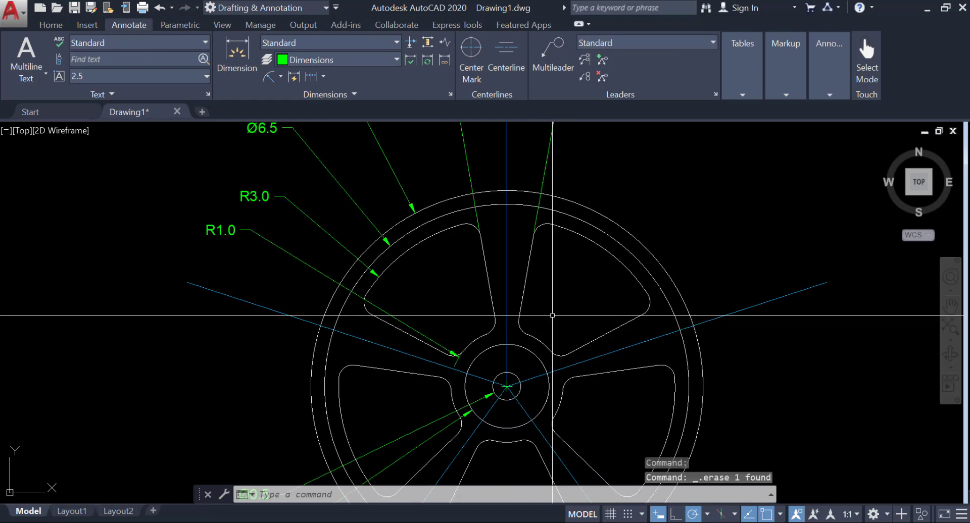
scroll(553, 317, down, 2)
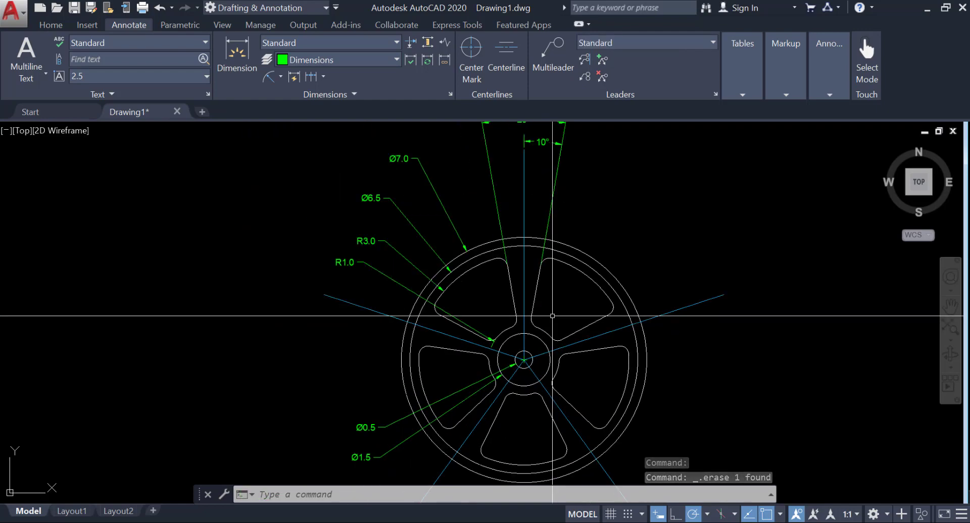
mouse_move(489, 309)
middle_down()
mouse_move(418, 304)
mouse_move(408, 275)
middle_up()
scroll(418, 304, down, 2)
scroll(407, 275, up, 2)
scroll(407, 274, up, 2)
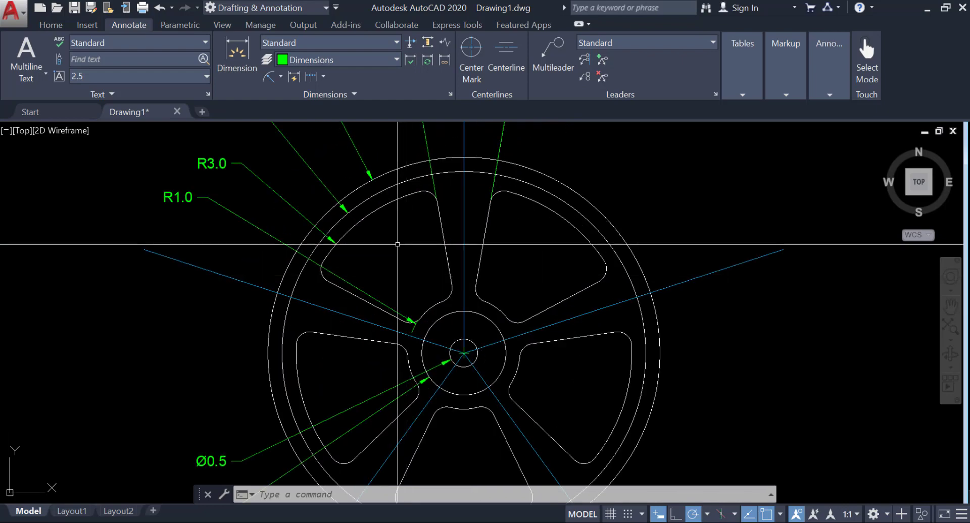
click(449, 95)
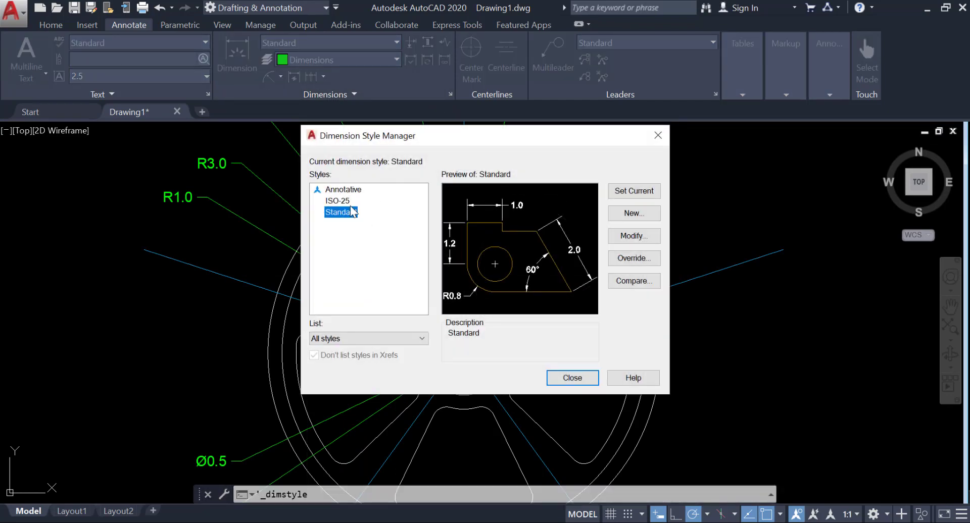
key(Escape)
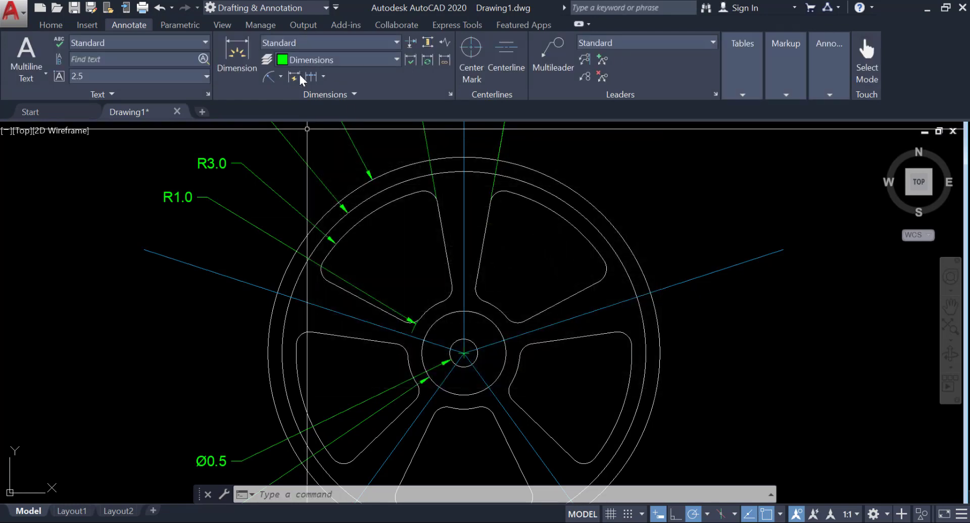
- Add a radius dimension to the upper-right opening's hub-side fillet beside the vertical centerline, placing its text inside the opening
click(271, 75)
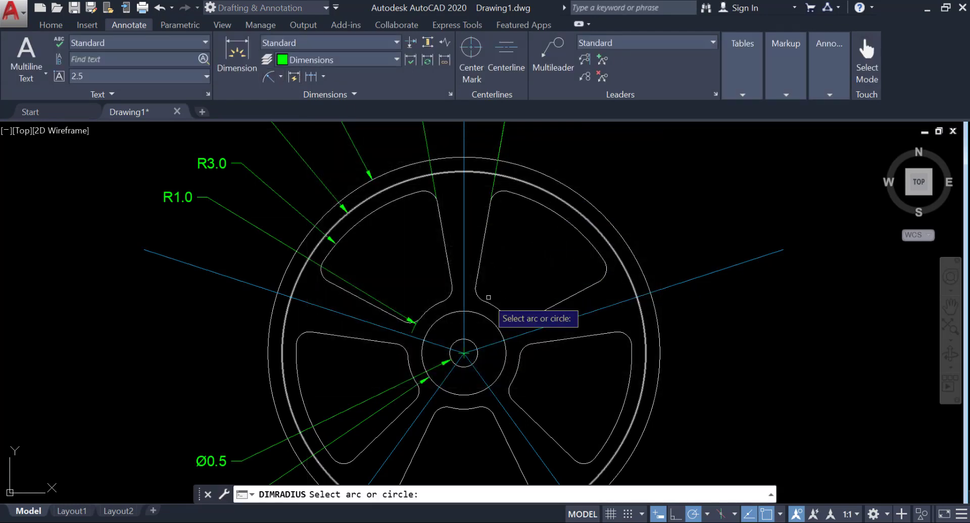
click(476, 296)
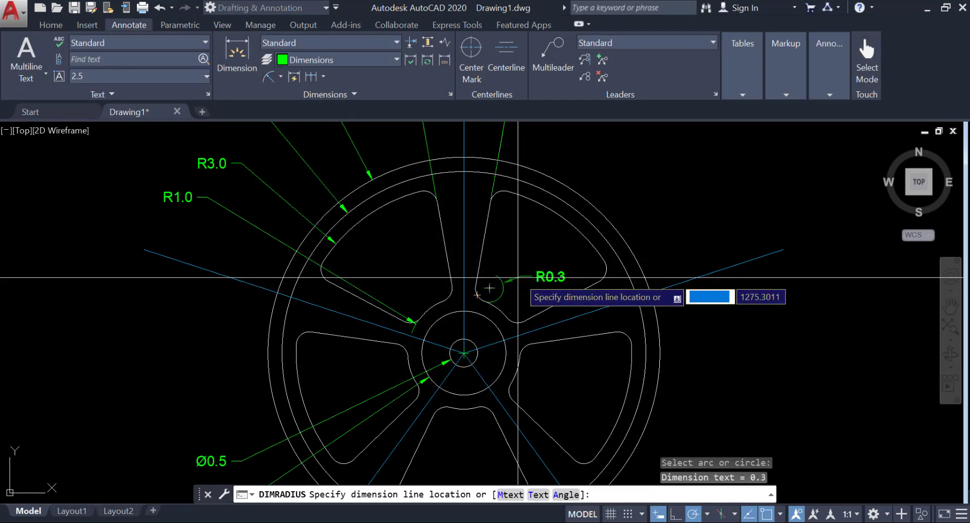
scroll(505, 288, up, 4)
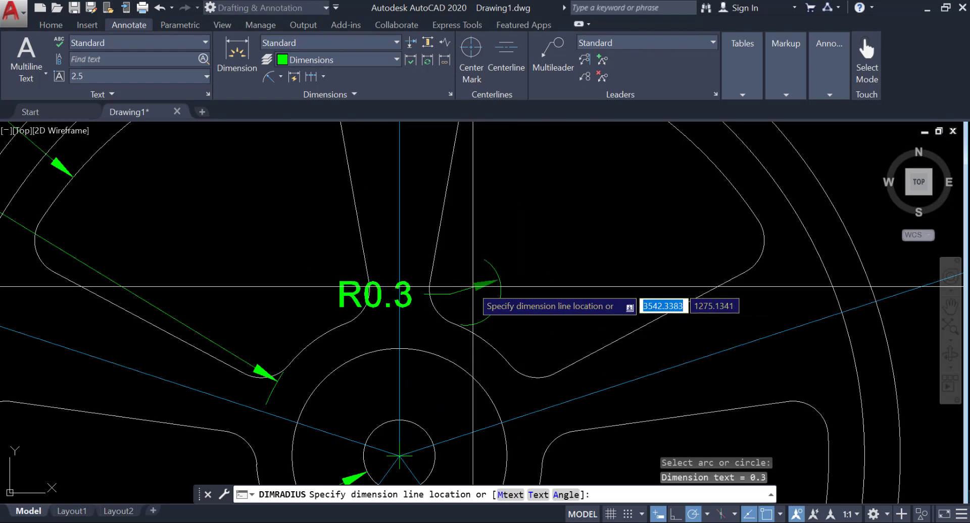
click(449, 301)
scroll(538, 244, down, 4)
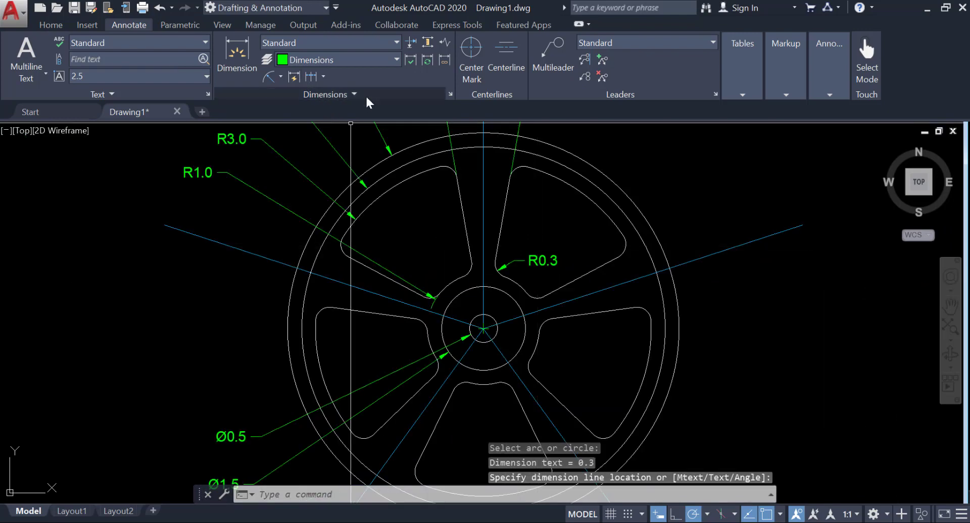
- Modify the Standard dimension style so that linear dimensions use a precision of 0.00
click(450, 93)
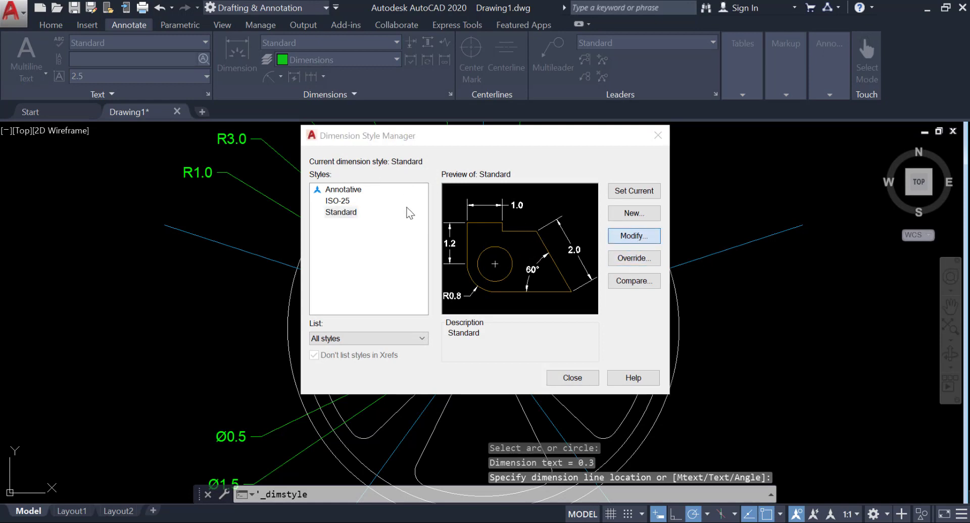
click(633, 236)
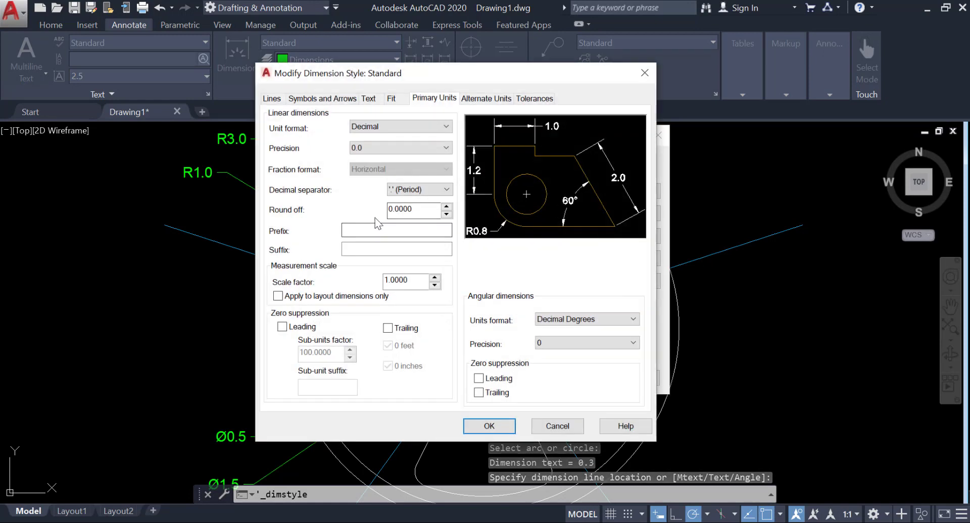
click(645, 75)
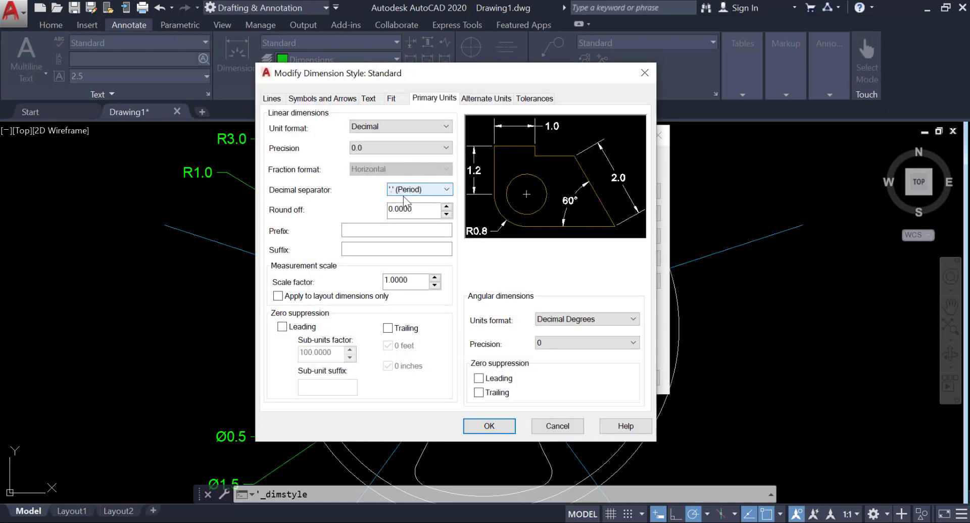
click(377, 153)
click(372, 179)
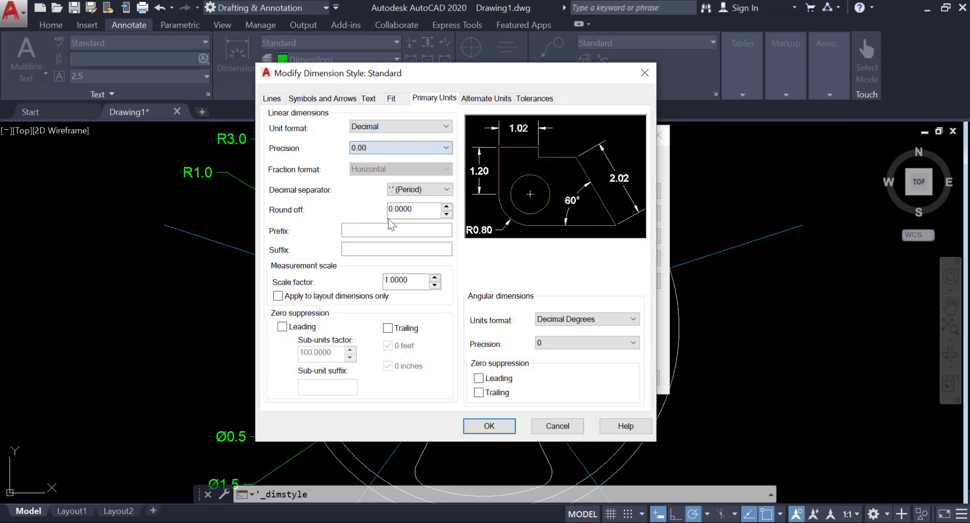
click(498, 428)
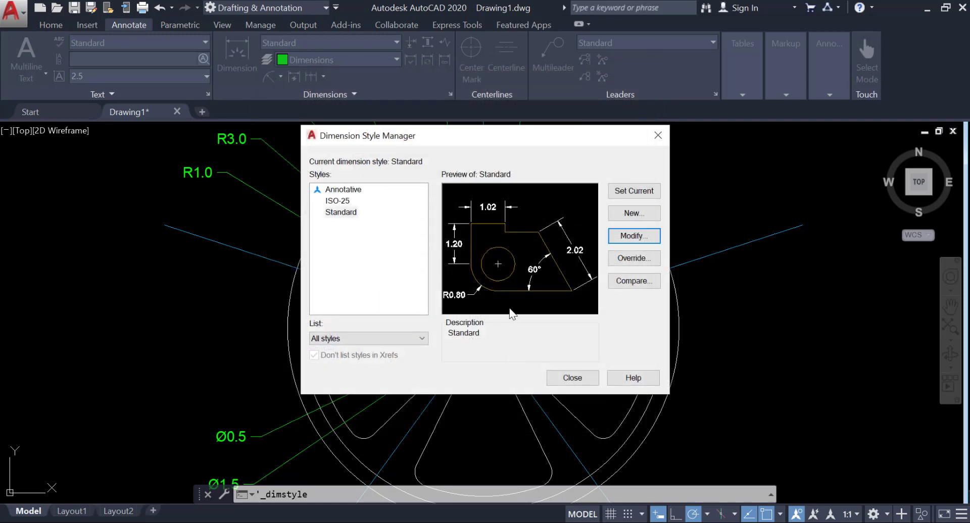
scroll(547, 303, down, 4)
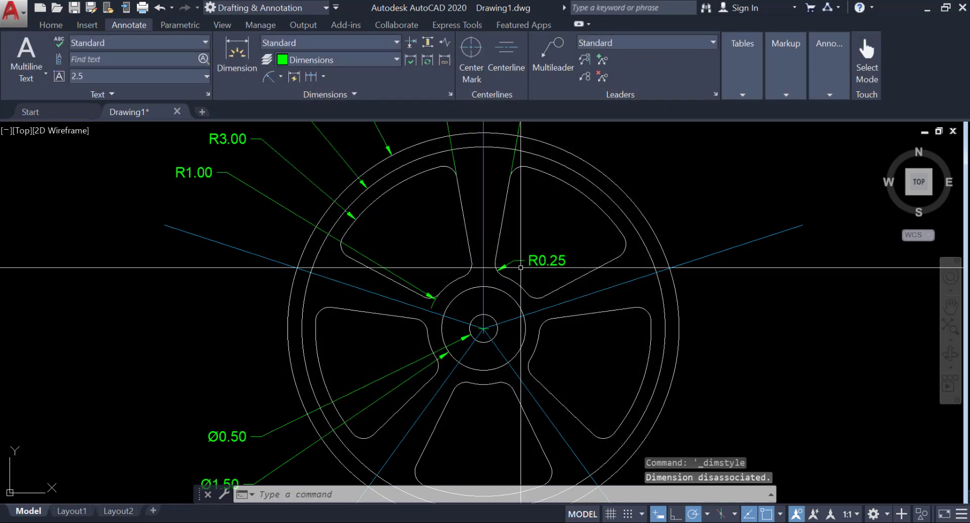
mouse_move(547, 303)
middle_down()
mouse_move(502, 311)
mouse_move(465, 272)
mouse_move(501, 285)
mouse_move(530, 327)
mouse_move(543, 329)
middle_up()
scroll(497, 305, down, 2)
scroll(466, 272, up, 2)
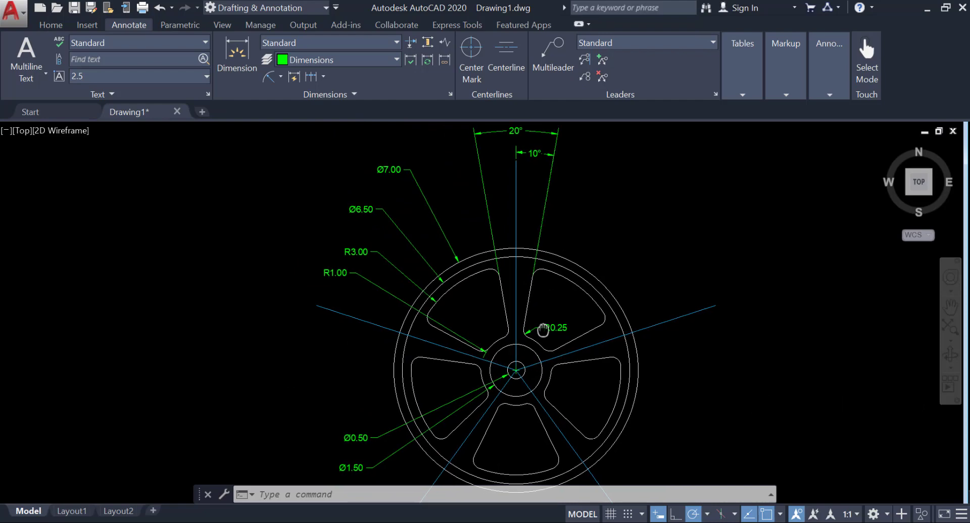